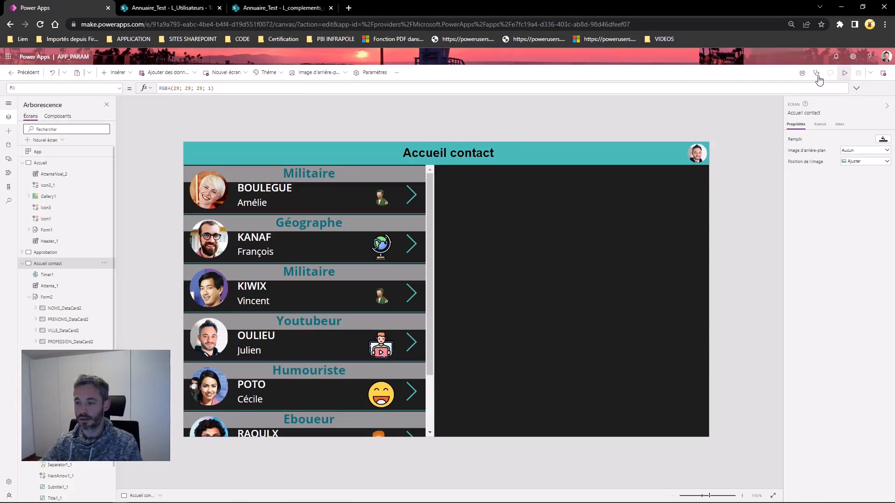
# - Preview the Accueil contact screen, display the details of the first Militaire contact and the Humouriste contact, and exit the preview
pyautogui.click(845, 73)
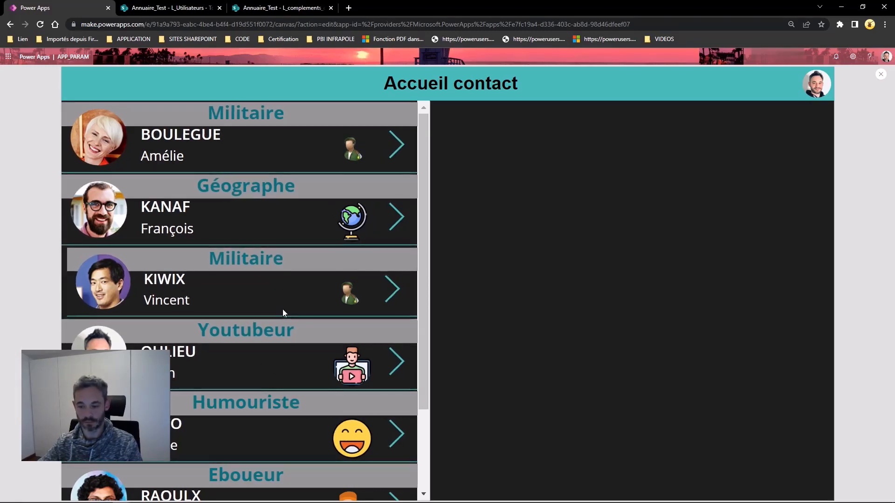
pyautogui.scroll(-2, 283, 309)
pyautogui.scroll(2, 282, 309)
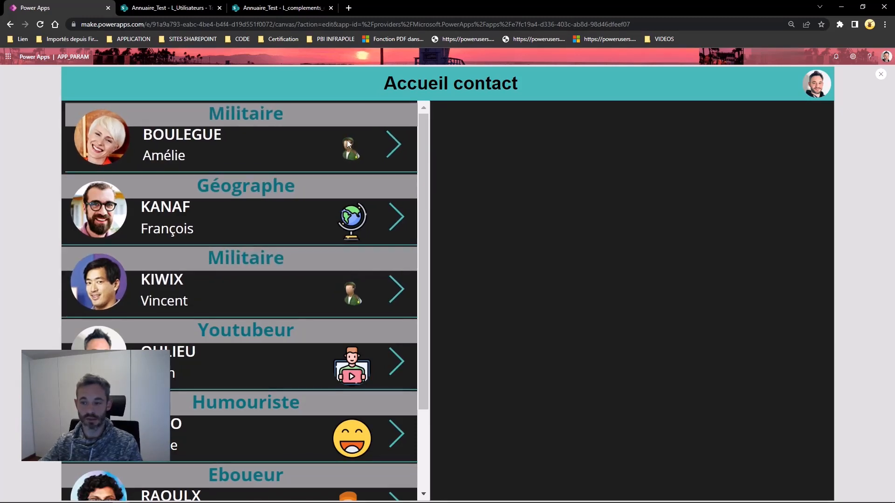
pyautogui.click(392, 141)
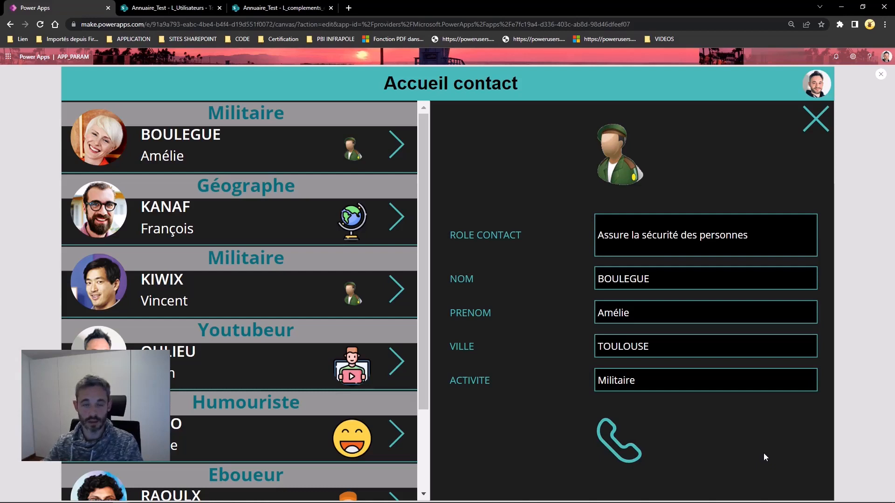
pyautogui.click(401, 432)
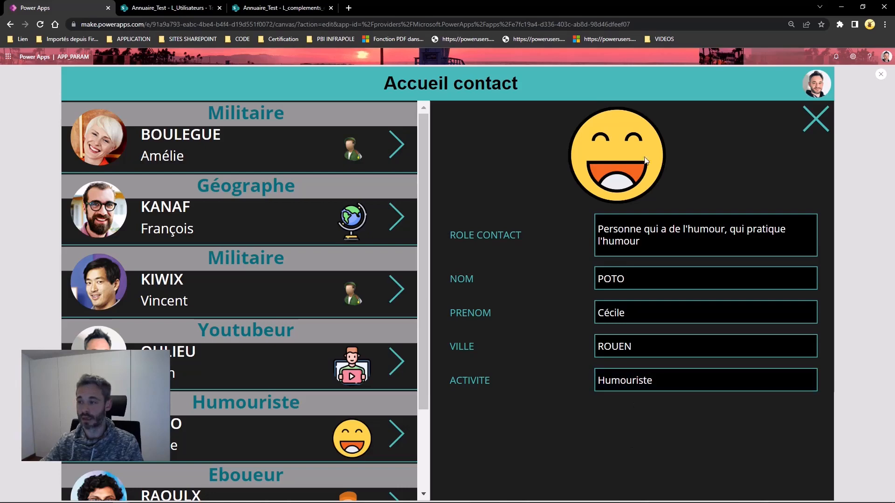
pyautogui.click(882, 76)
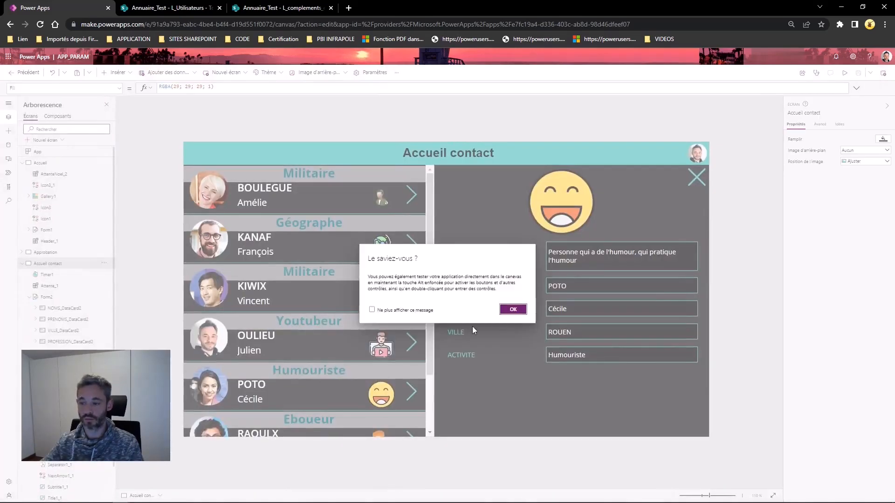
pyautogui.click(512, 309)
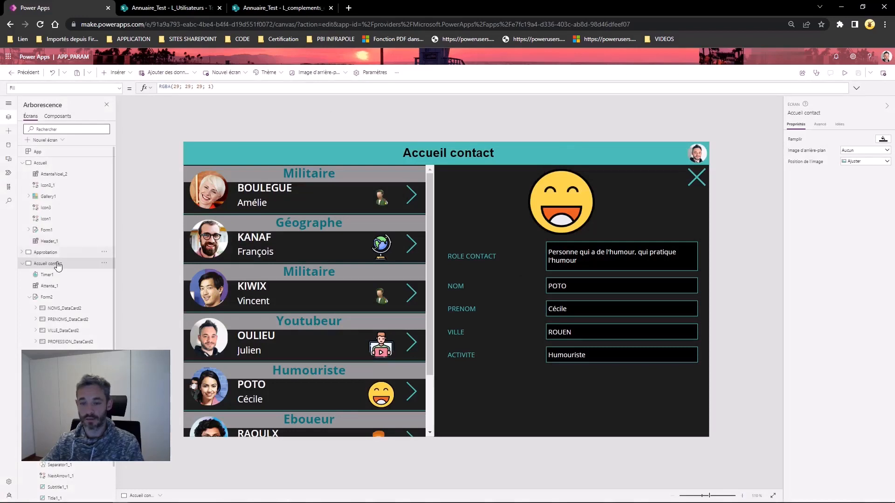
# - Add a new blank screen to the app and rename it Contact
pyautogui.click(21, 263)
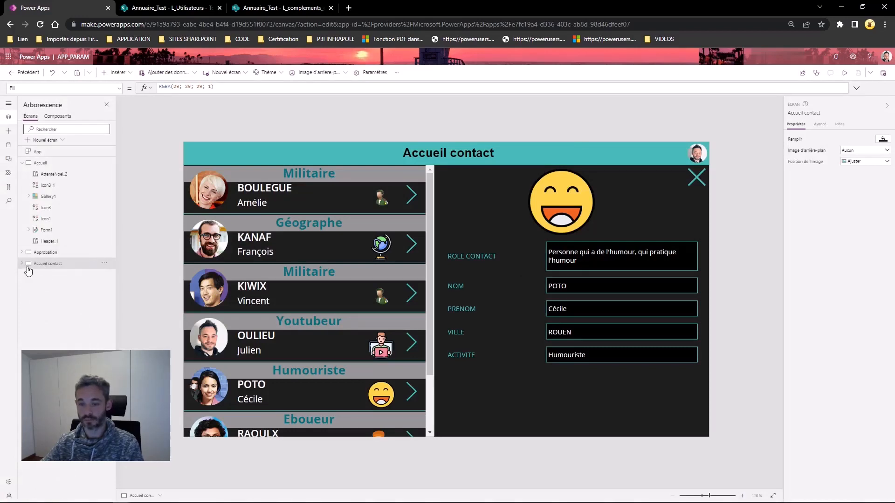
pyautogui.click(41, 141)
pyautogui.click(166, 203)
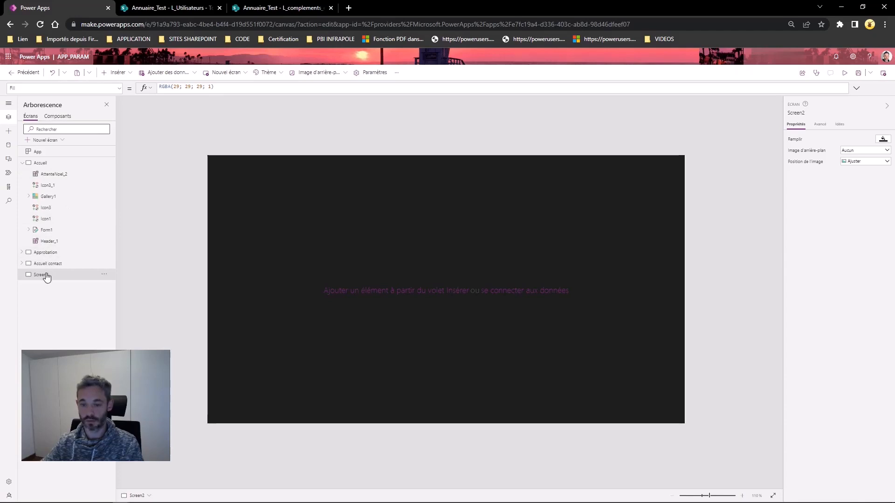
pyautogui.doubleClick(43, 275)
pyautogui.write('Con')
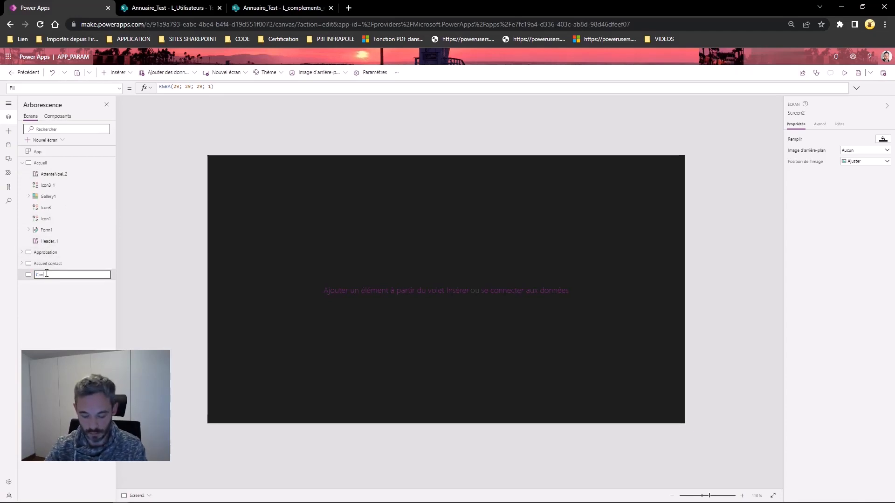
pyautogui.write('tact')
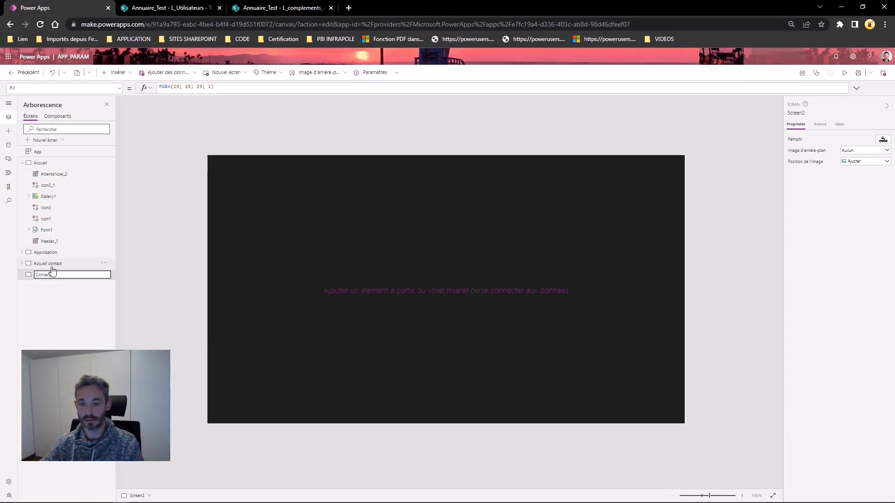
pyautogui.press('Return')
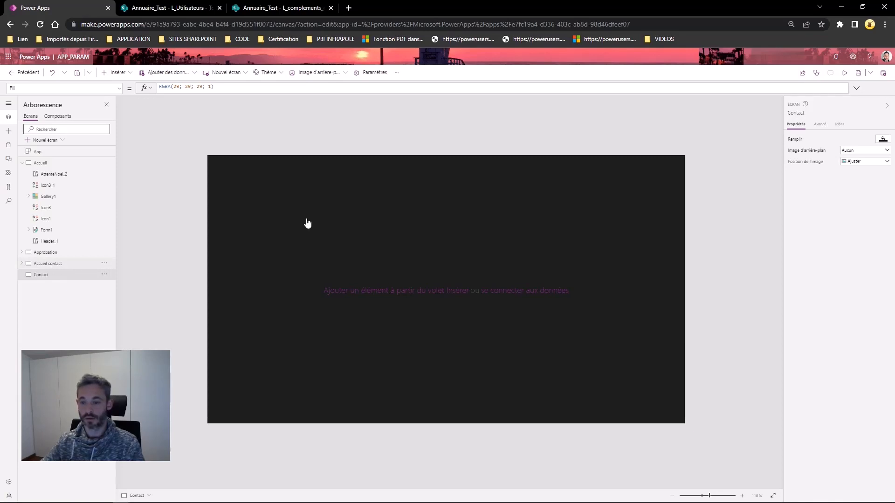
# - Copy the contact gallery from the Accueil contact screen onto the Contact screen
pyautogui.click(57, 264)
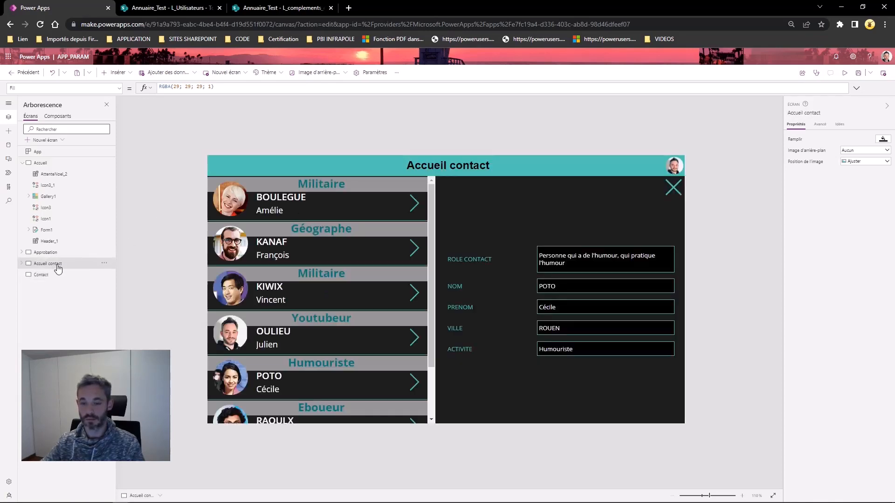
pyautogui.click(432, 295)
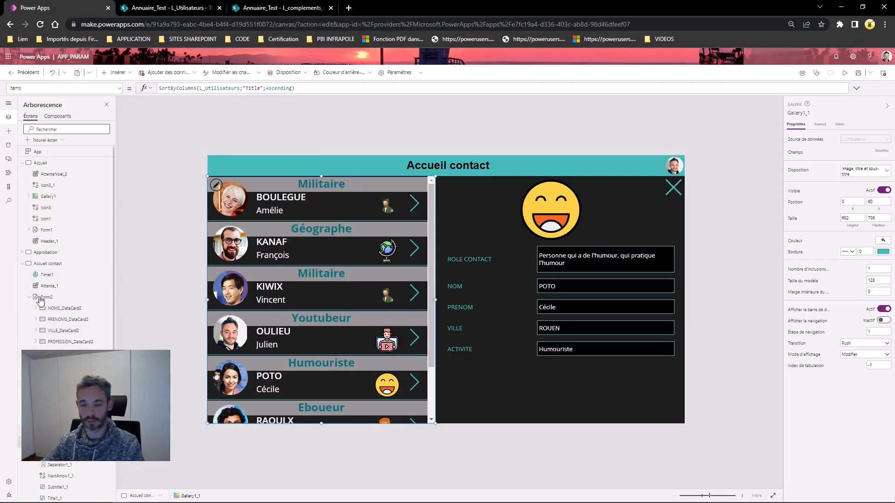
pyautogui.click(21, 264)
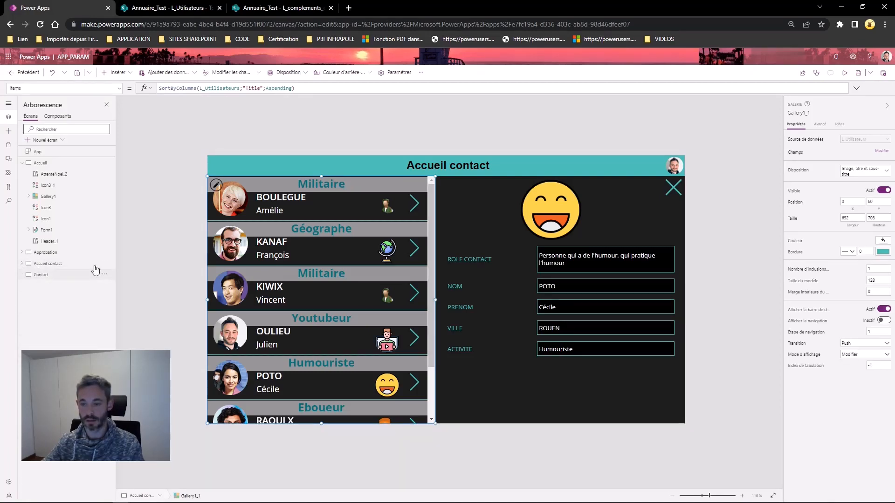
pyautogui.click(43, 275)
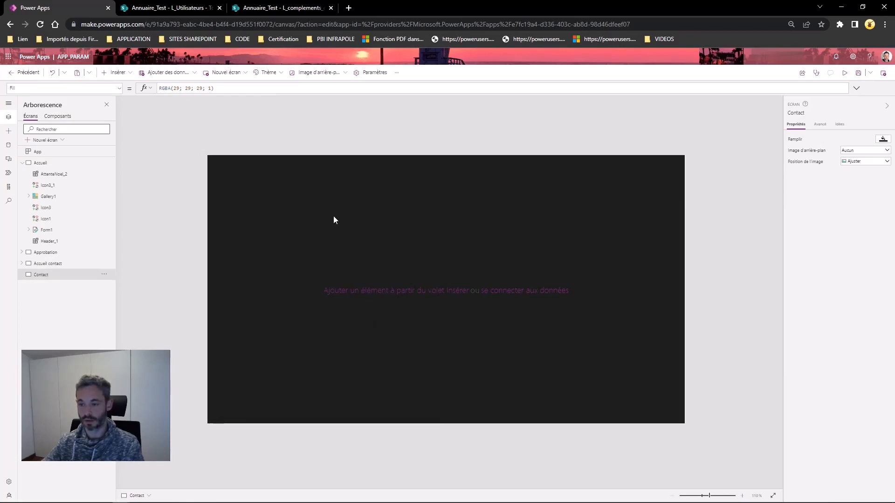
pyautogui.hotkey('ctrl', 'v')
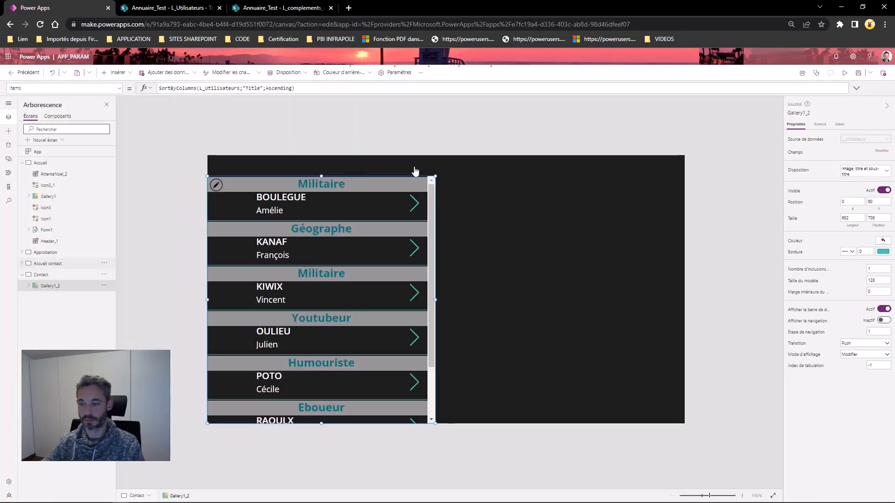
# - Copy the header component from the Accueil contact screen onto the Contact screen
pyautogui.click(28, 265)
pyautogui.click(494, 158)
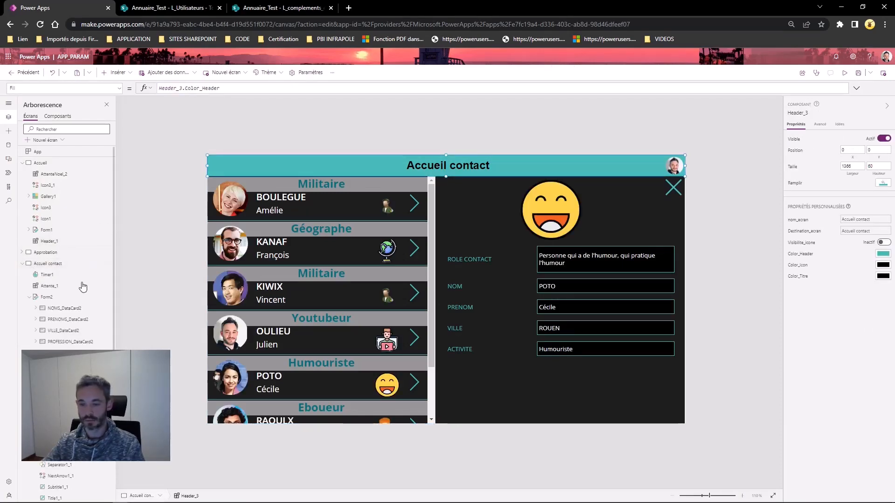
pyautogui.click(22, 263)
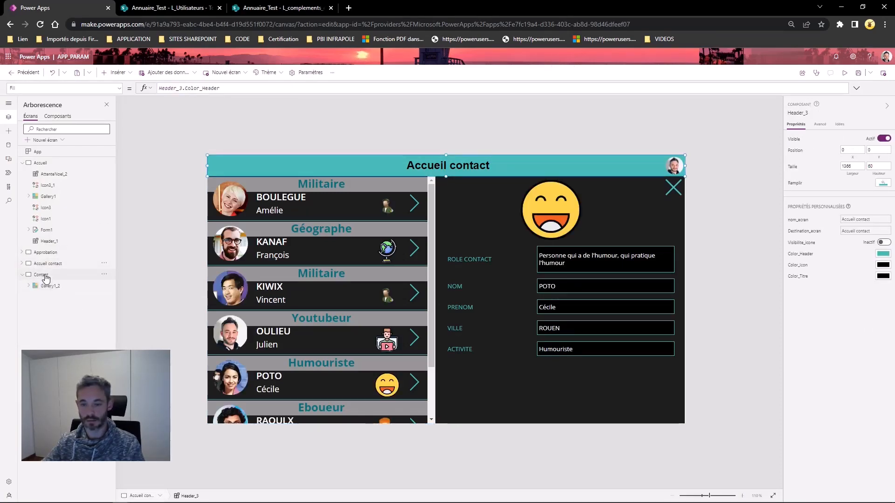
pyautogui.click(45, 276)
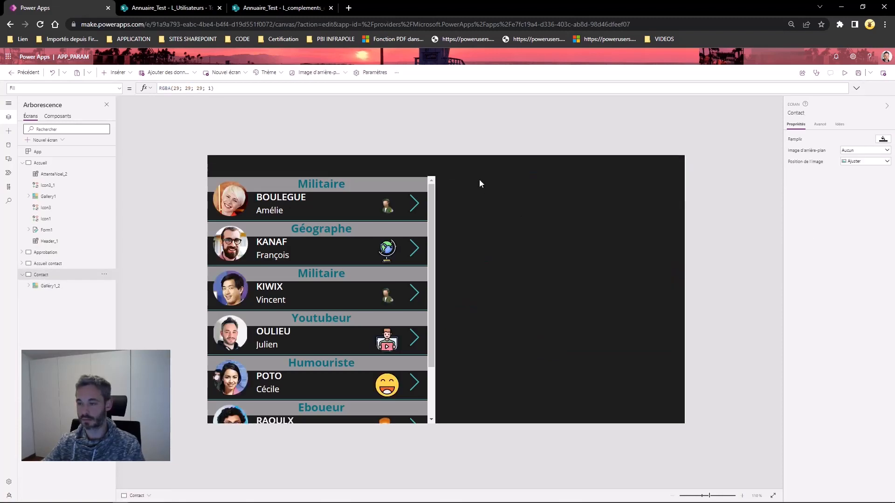
pyautogui.hotkey('ctrl', 'v')
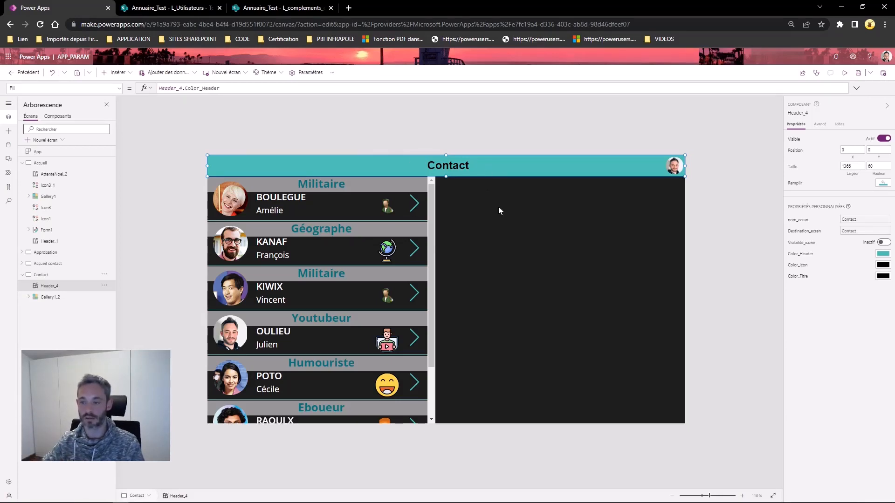
pyautogui.click(524, 237)
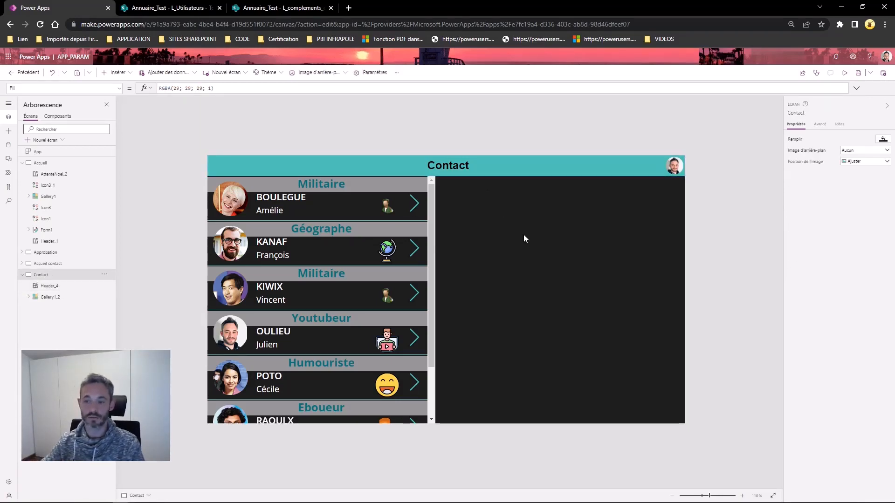
# - Insert an Image control into the Contact gallery's row template and place it beside the job icon at about X 345, Y 51, sized 100 by 77
pyautogui.click(387, 209)
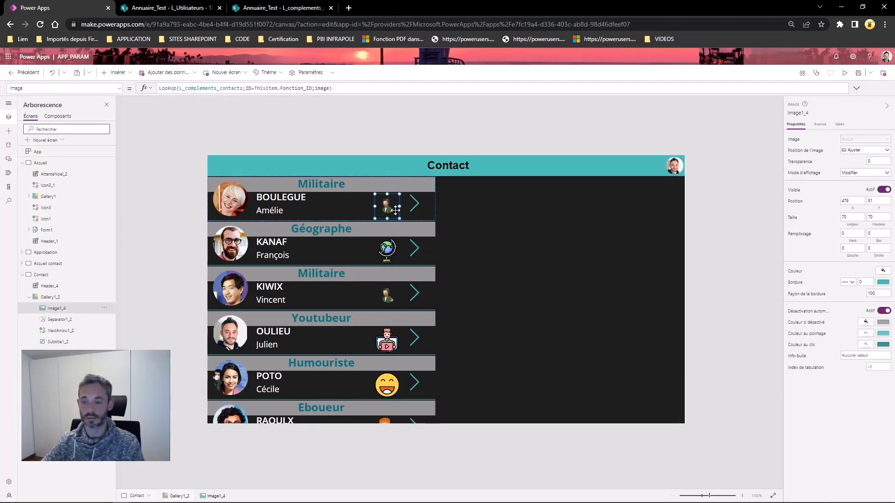
pyautogui.click(345, 209)
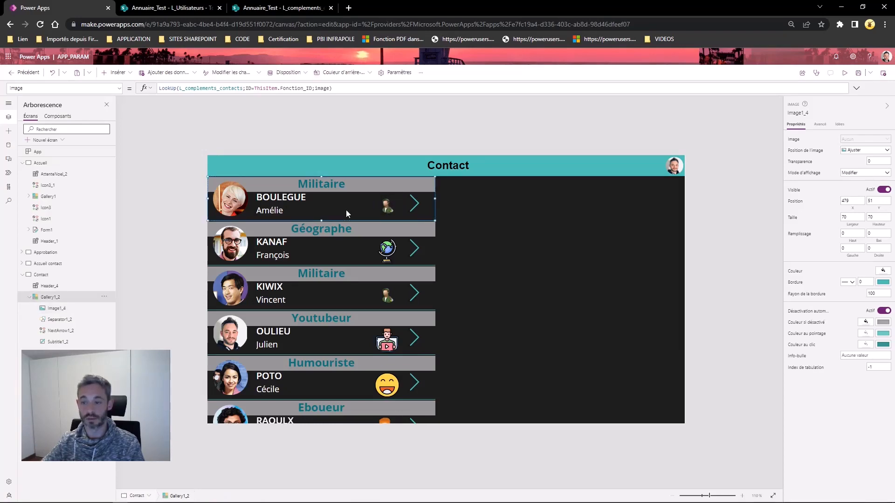
pyautogui.click(116, 73)
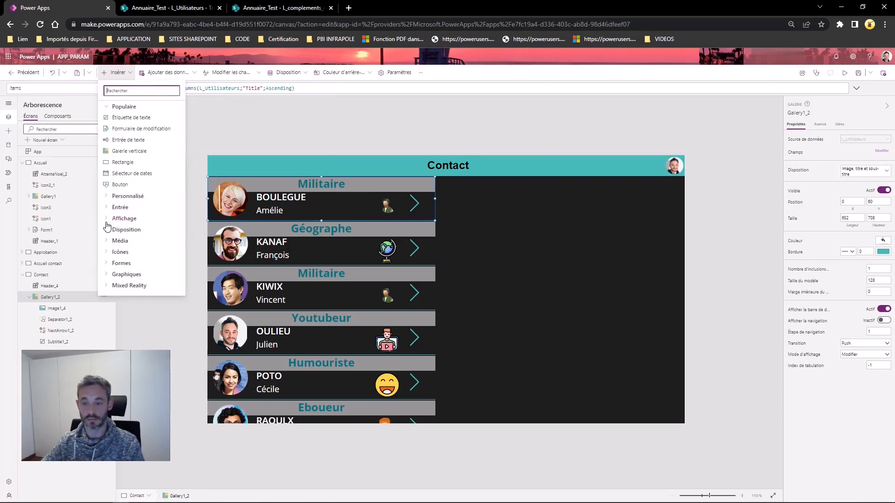
pyautogui.click(109, 241)
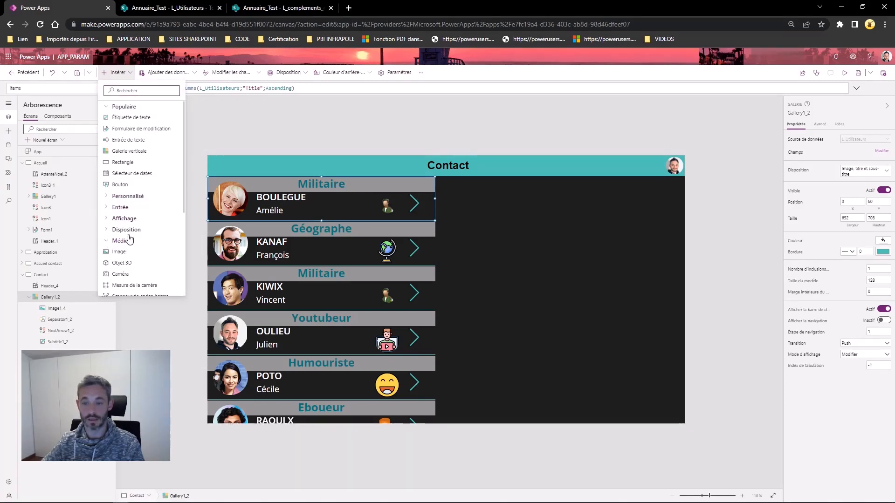
pyautogui.click(134, 92)
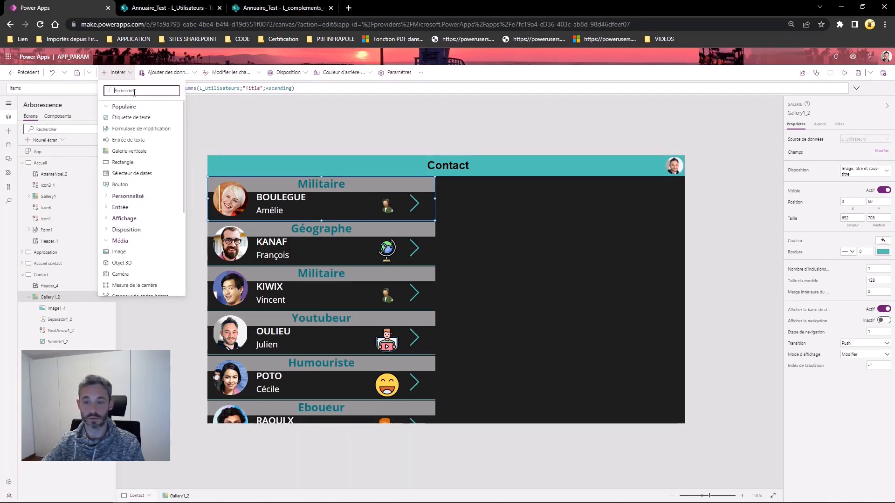
pyautogui.write('Image')
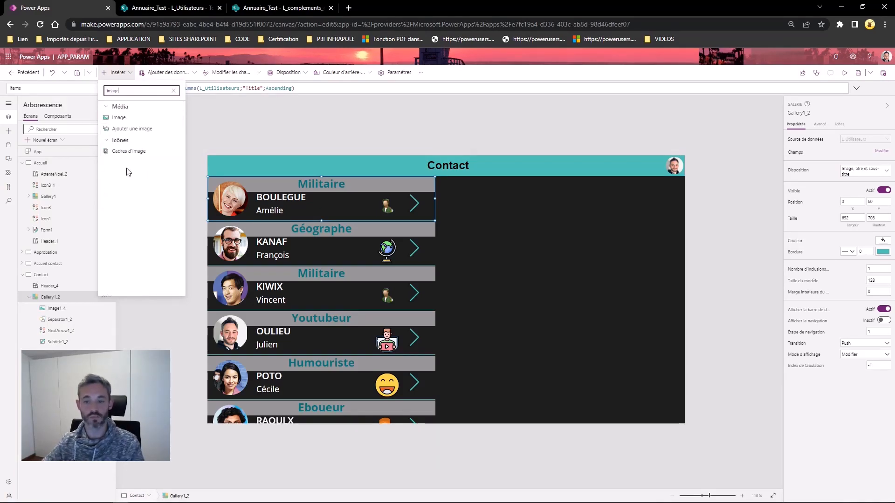
pyautogui.click(119, 118)
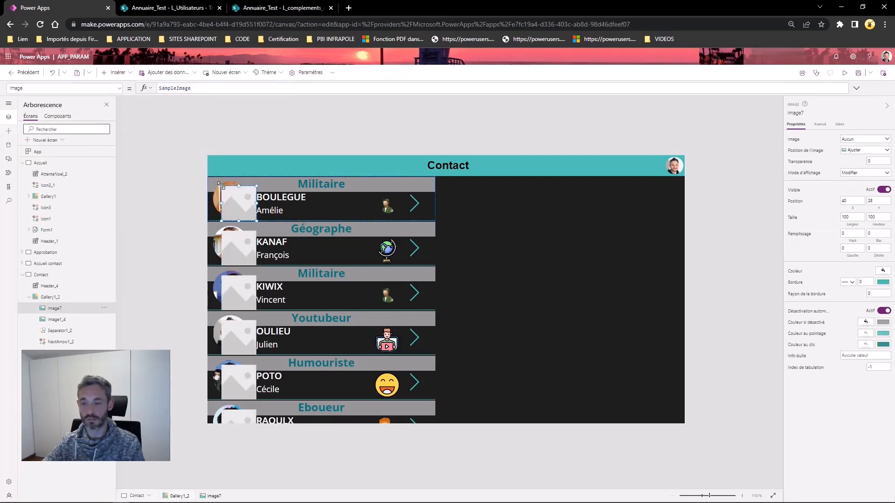
pyautogui.moveTo(256, 205); pyautogui.dragTo(345, 194)
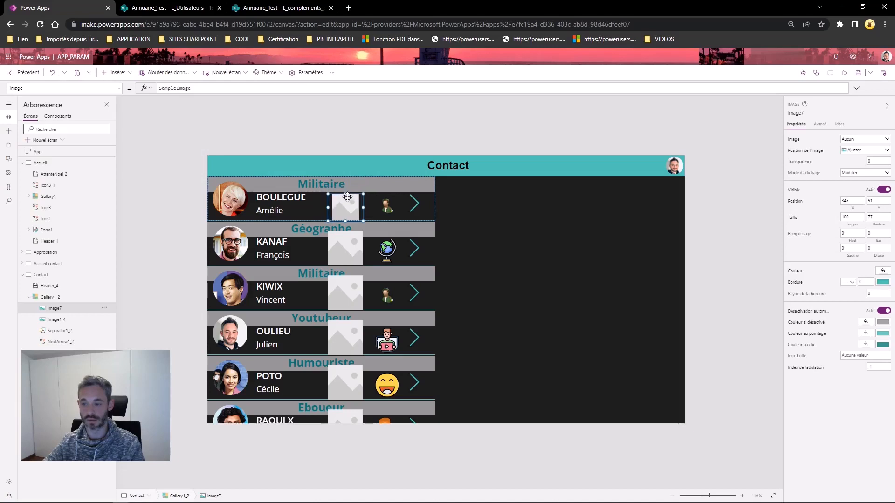
# - Replace the SampleImage formula of the added Image control with a LookUp on the L_complements_contacts list
pyautogui.click(388, 205)
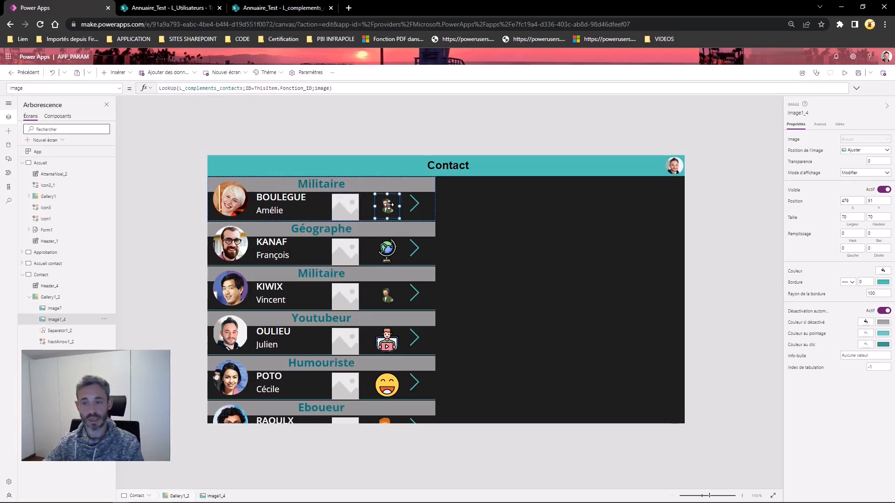
pyautogui.click(353, 209)
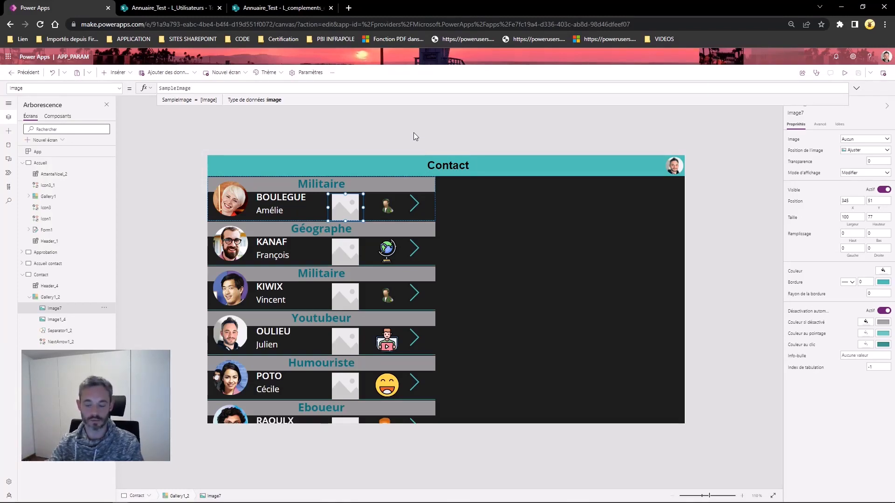
pyautogui.press('BackSpace')
pyautogui.press('BackSpace')
pyautogui.press('BackSpace')
pyautogui.press('BackSpace')
pyautogui.press('BackSpace')
pyautogui.press('BackSpace')
pyautogui.press('BackSpace')
pyautogui.press('BackSpace')
pyautogui.press('BackSpace')
pyautogui.press('BackSpace')
pyautogui.press('BackSpace')
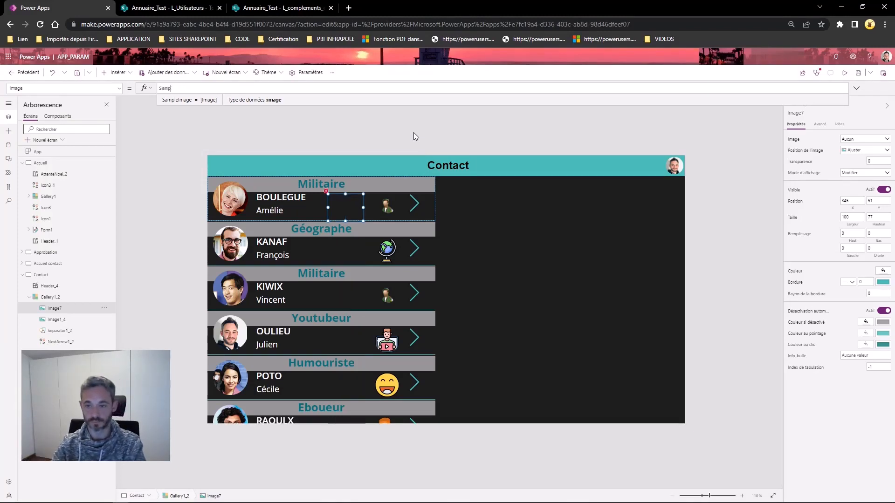
pyautogui.write('L')
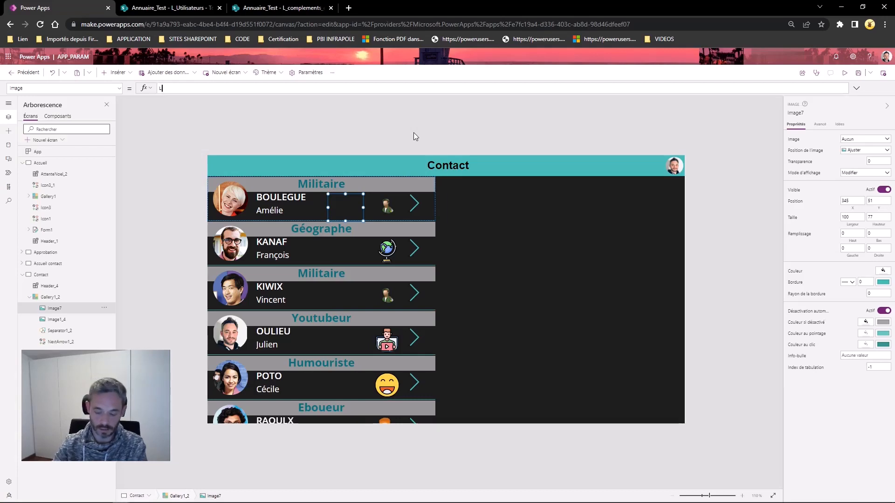
pyautogui.write('ookUp(')
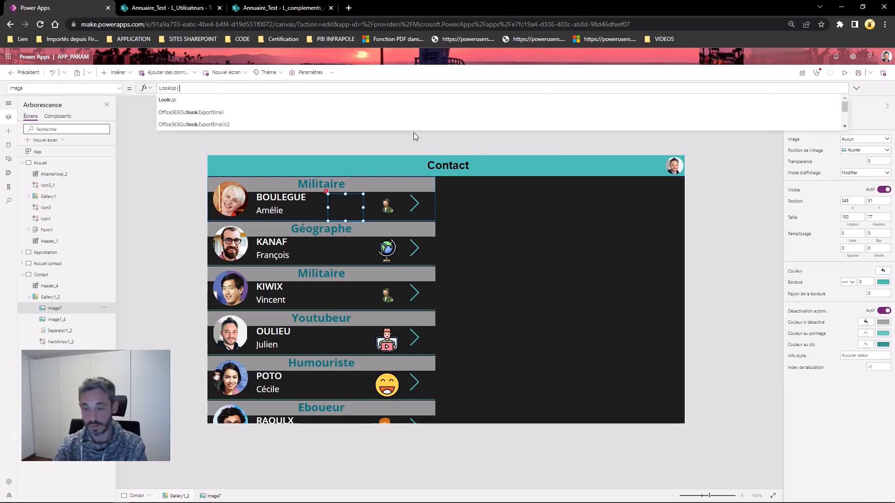
pyautogui.press('Down')
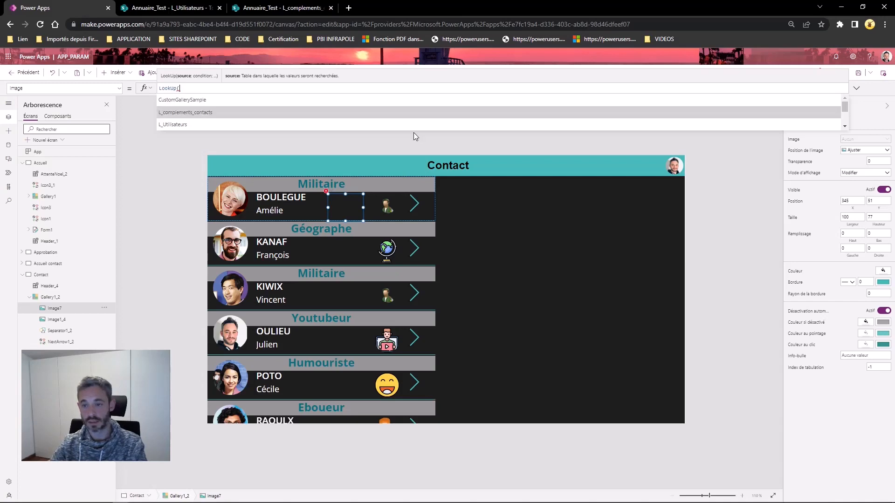
pyautogui.press('Tab')
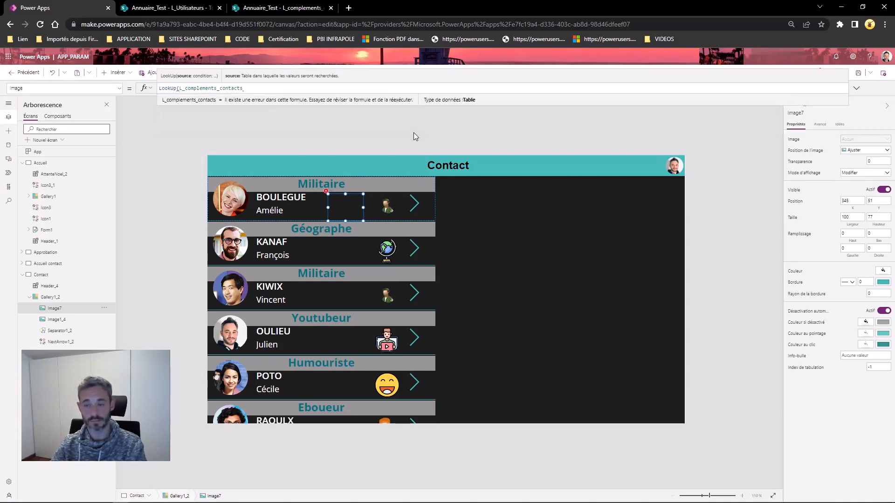
# - Set the LookUp condition to ID=ThisItem.Fonction_ID and close the formula
pyautogui.write(';ID')
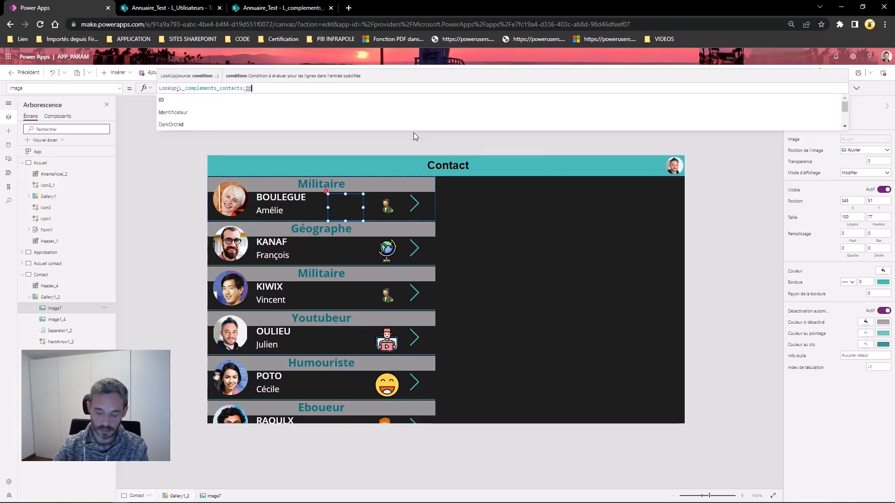
pyautogui.write('=Th')
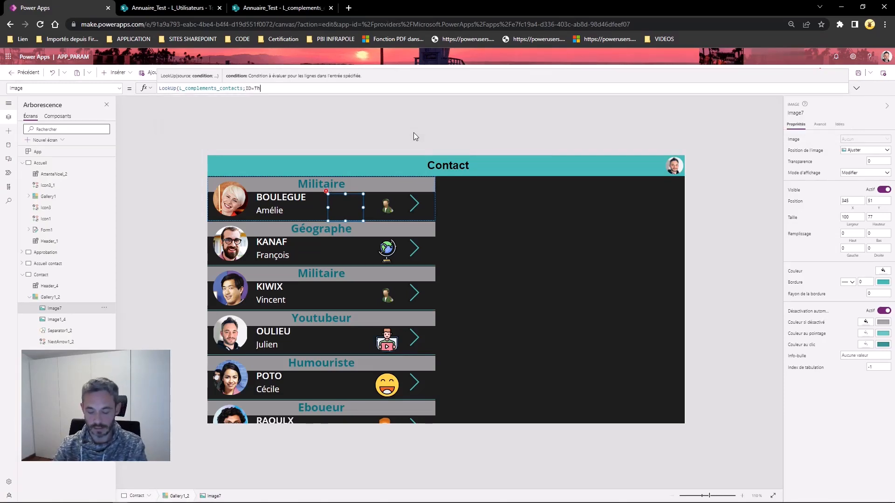
pyautogui.write('isItem')
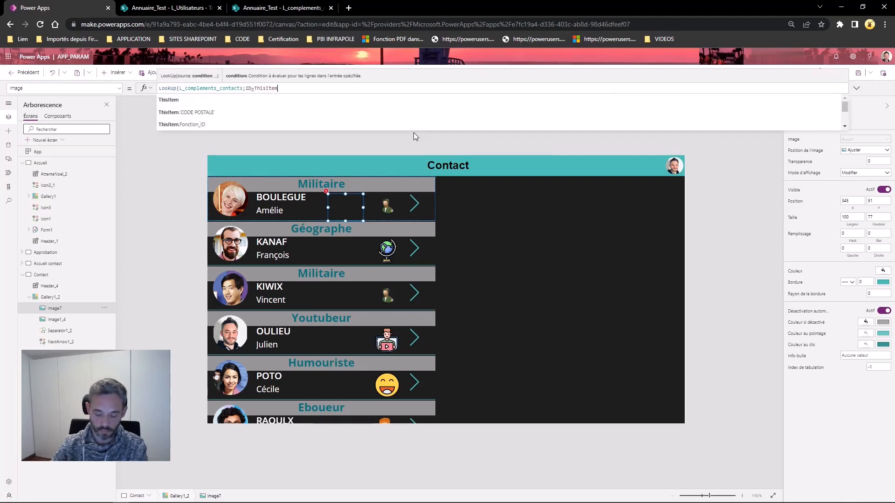
pyautogui.write('.Fonction')
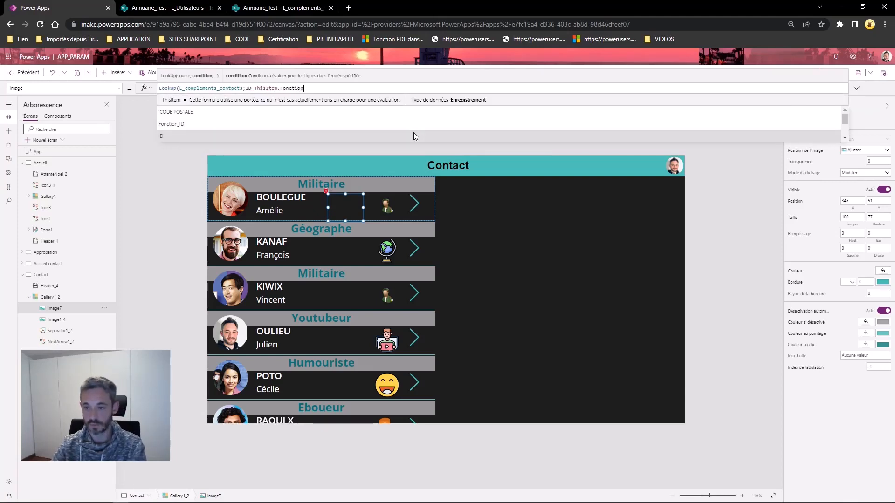
pyautogui.write('_ID')
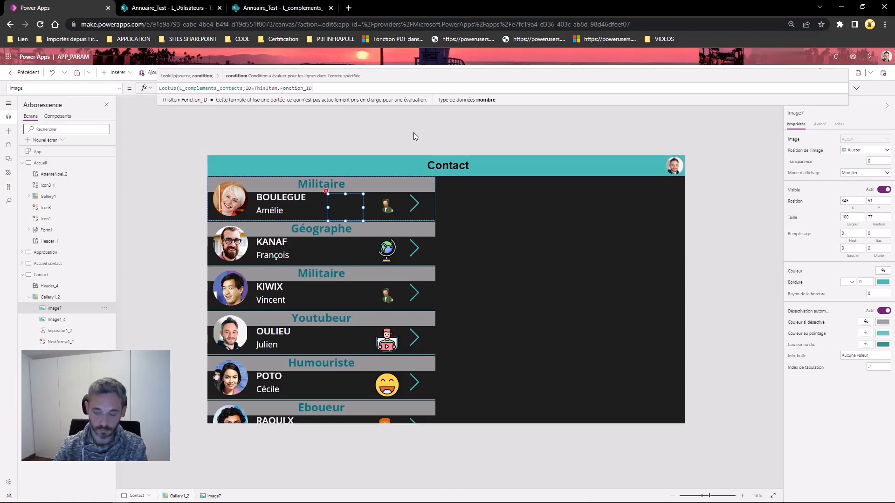
pyautogui.write(')')
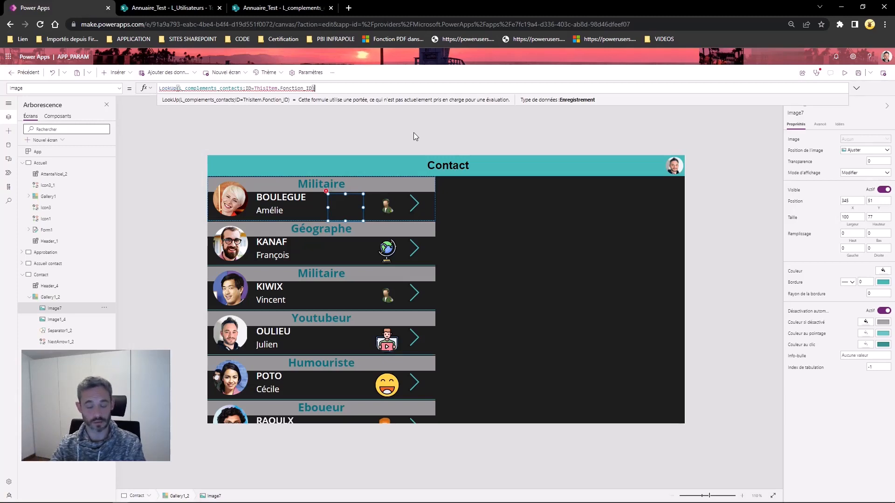
# - Add the image column as the result argument of the LookUp formula
pyautogui.press('Left')
pyautogui.write(';')
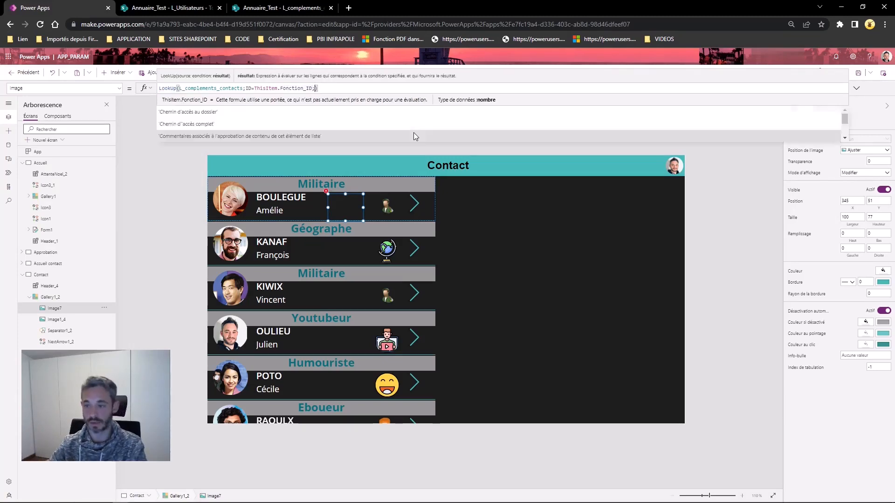
pyautogui.press('Down')
pyautogui.press('Down')
pyautogui.press('Down')
pyautogui.press('Down')
pyautogui.press('Down')
pyautogui.press('Down')
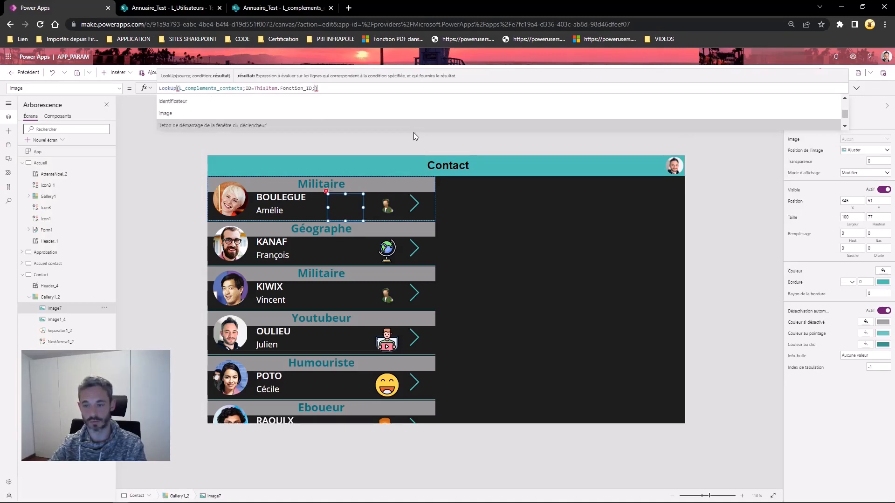
pyautogui.press('Up')
pyautogui.press('Return')
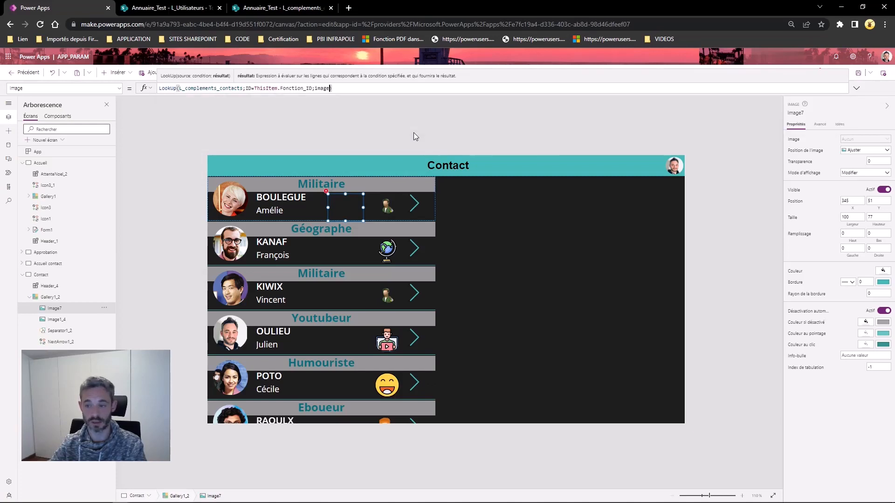
# - Remove the result argument and rewrite the formula as LookUp(L_complements_contacts;ID=ThisItem.Fonction_ID).image
pyautogui.hotkey('shift', 'Left')
pyautogui.hotkey('shift', 'Left')
pyautogui.hotkey('shift', 'Left')
pyautogui.hotkey('shift', 'Left')
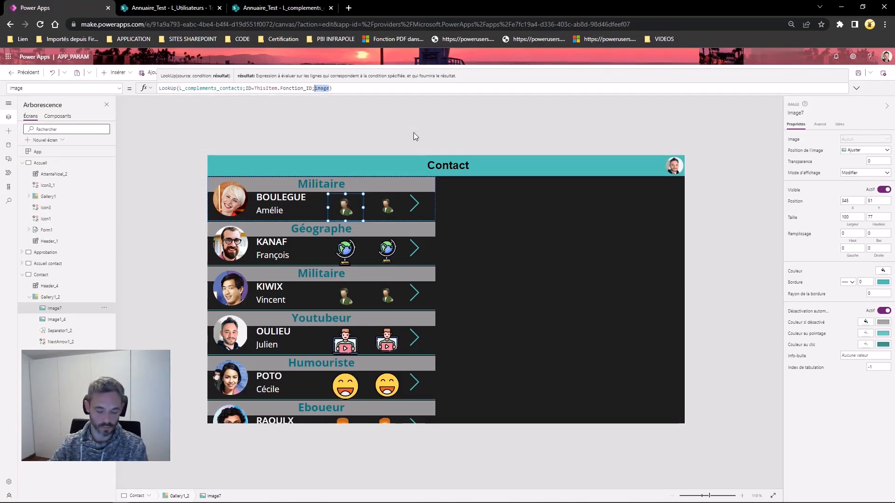
pyautogui.press('BackSpace')
pyautogui.press('BackSpace')
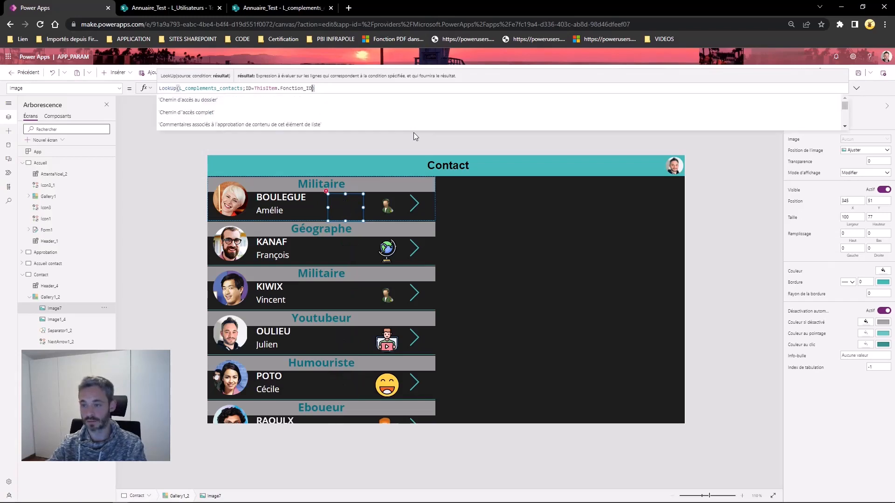
pyautogui.write('.image')
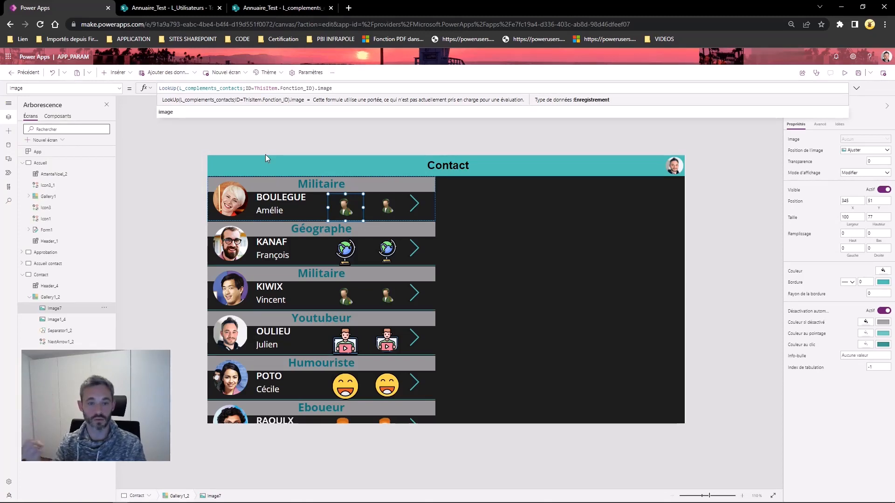
# - Delete the added Image control from the gallery row and select the original job icon to check its formula
pyautogui.click(352, 209)
pyautogui.press('Delete')
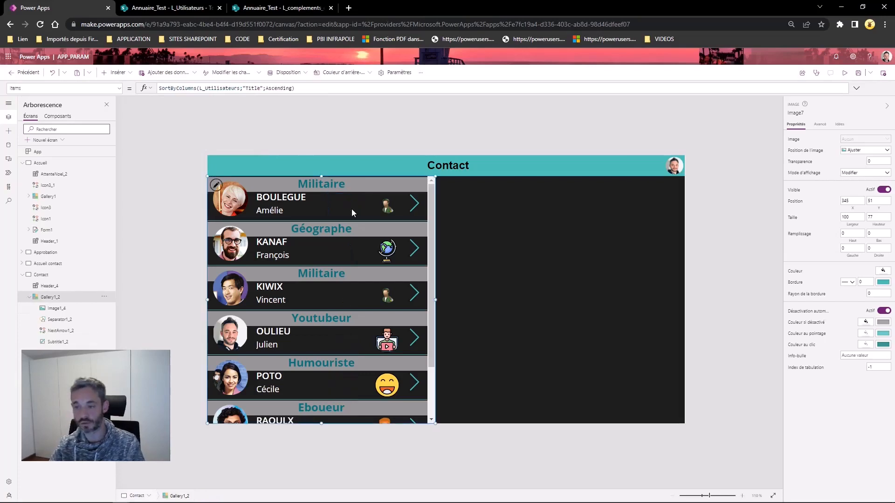
pyautogui.click(387, 205)
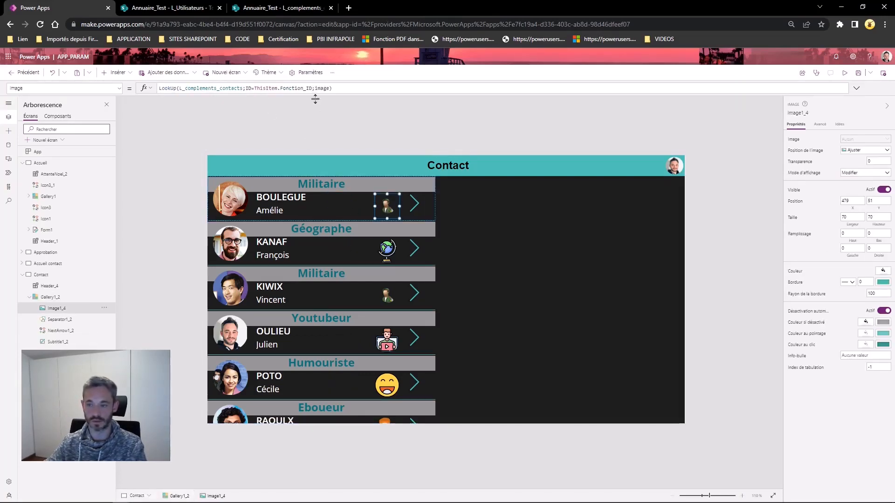
# - Insert an edit form on the Contact screen and fit it beside the gallery at X 652, Y 60, sized 714 by 708
pyautogui.click(533, 296)
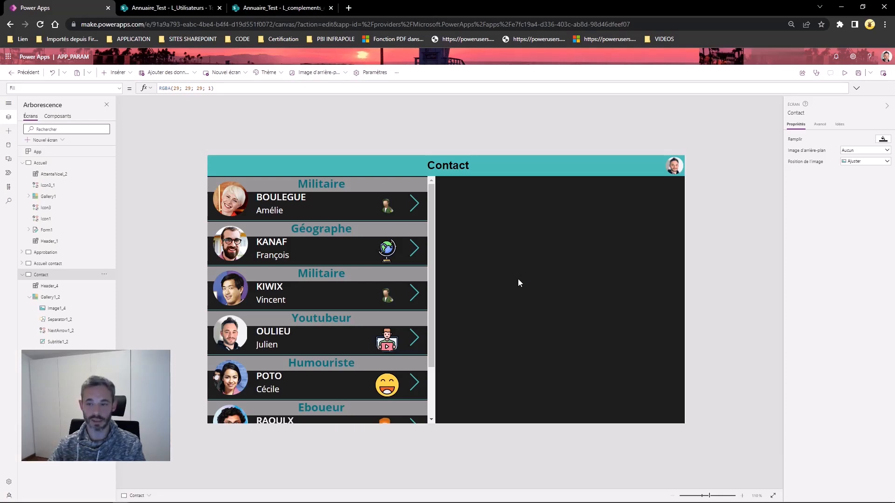
pyautogui.click(118, 72)
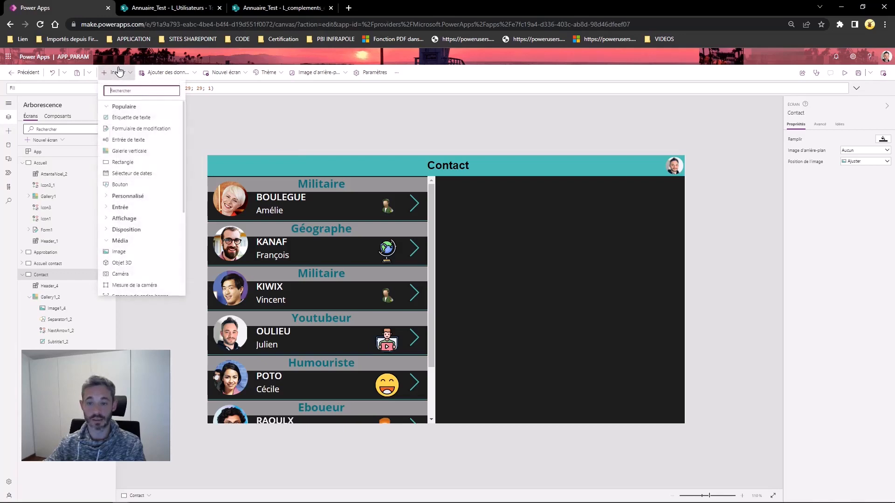
pyautogui.click(133, 128)
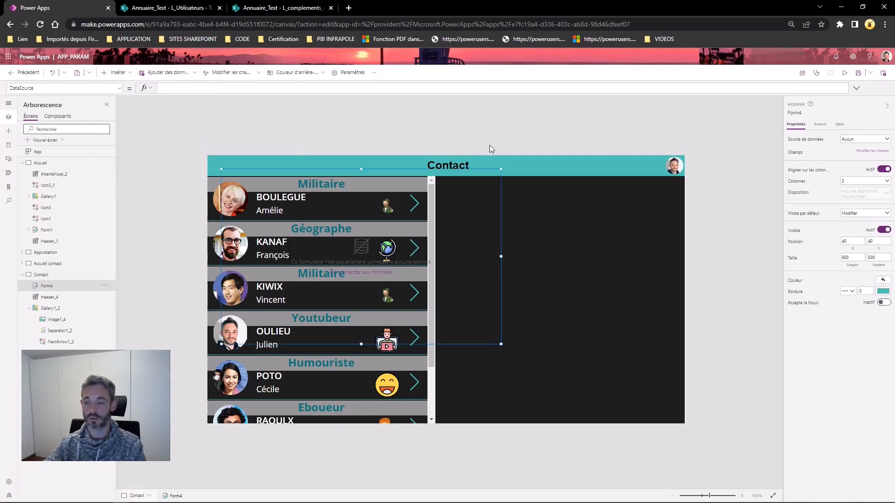
pyautogui.moveTo(394, 168); pyautogui.dragTo(640, 180)
pyautogui.moveTo(405, 263); pyautogui.dragTo(435, 263)
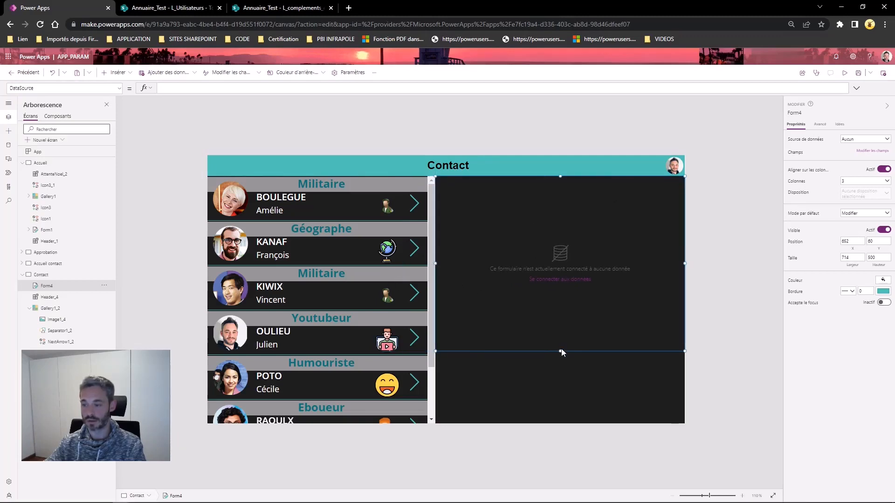
pyautogui.moveTo(561, 350); pyautogui.dragTo(562, 434)
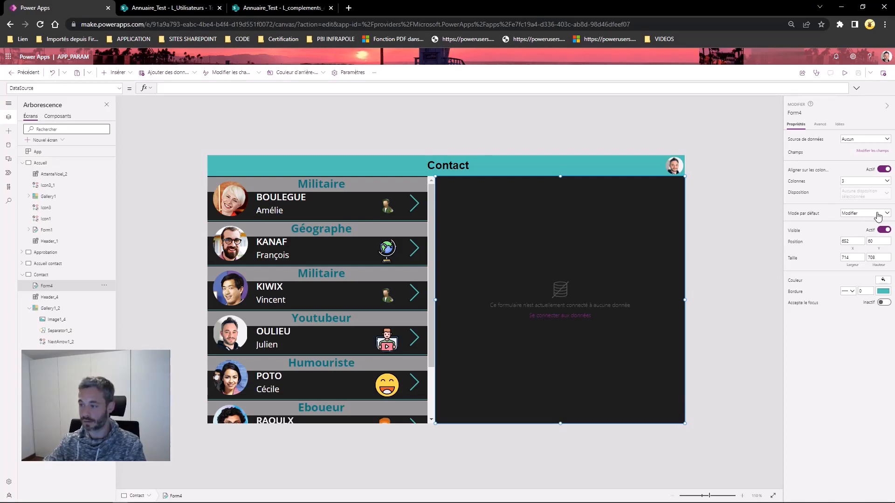
# - Set the form's default mode to FormMode.View and connect it to the L_Utilisateurs data source
pyautogui.click(804, 215)
pyautogui.moveTo(196, 88); pyautogui.dragTo(185, 87)
pyautogui.write('View')
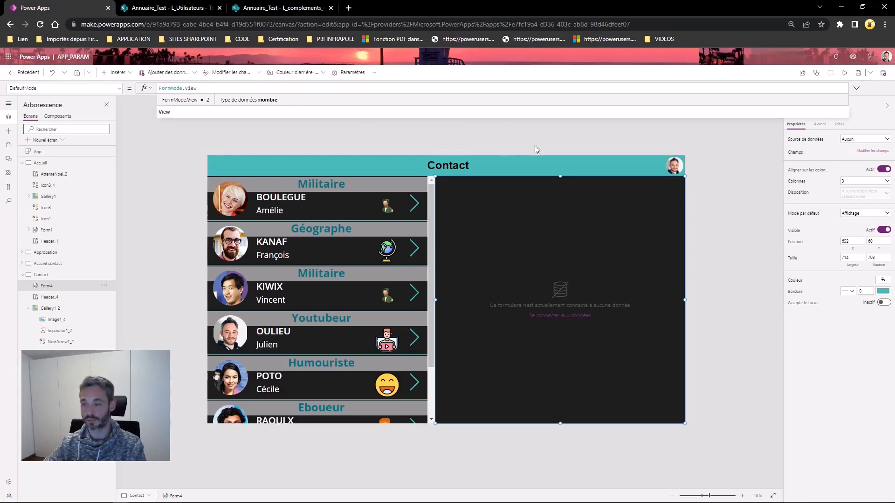
pyautogui.click(856, 139)
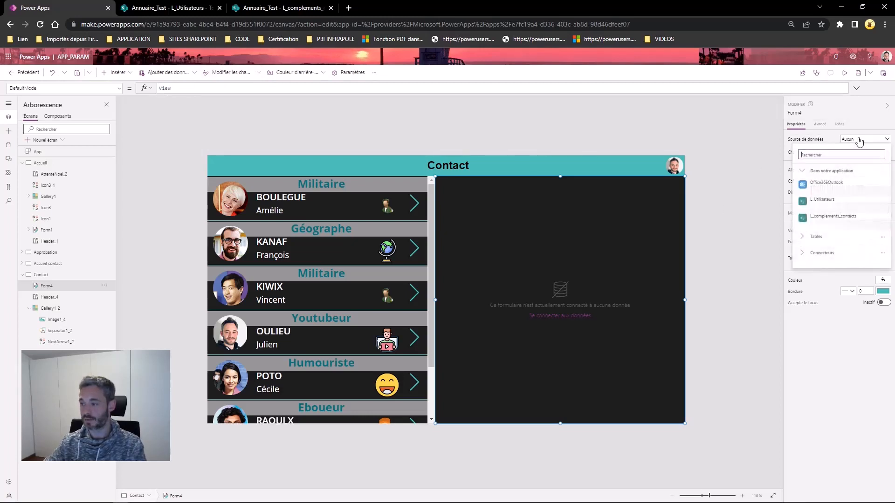
pyautogui.click(826, 200)
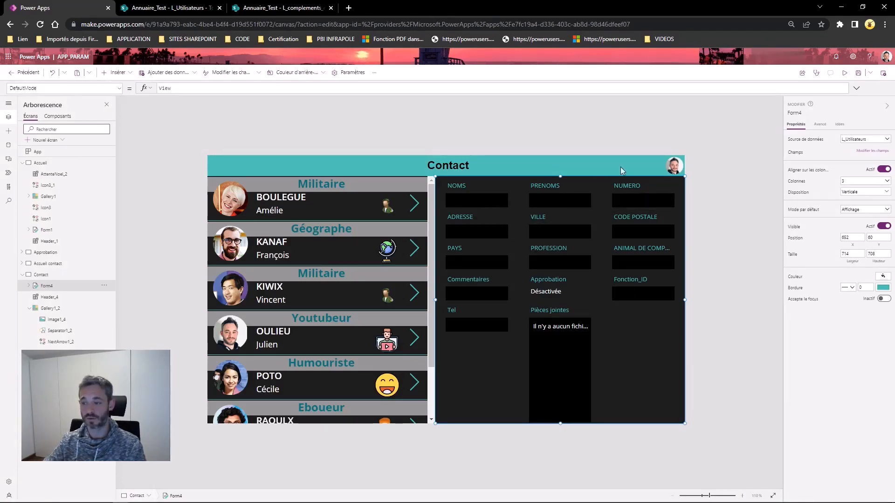
# - Delete the NUMERO and ADRESSE cards from the form
pyautogui.click(658, 195)
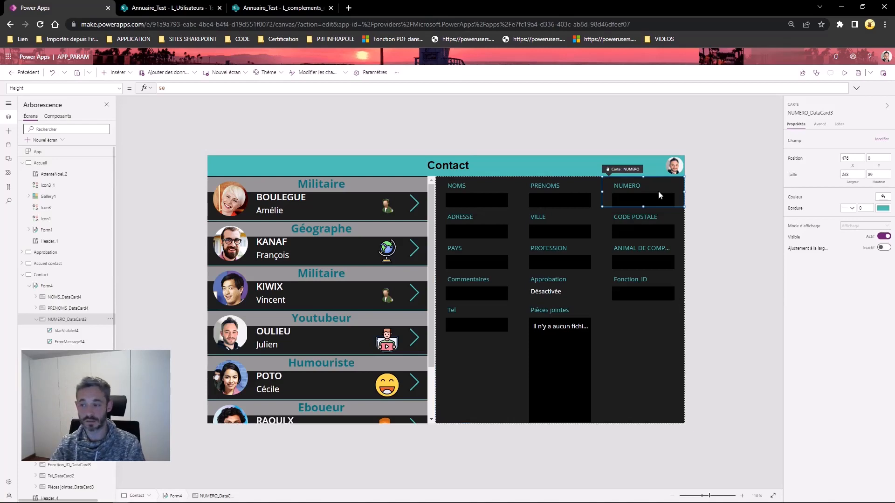
pyautogui.press('Delete')
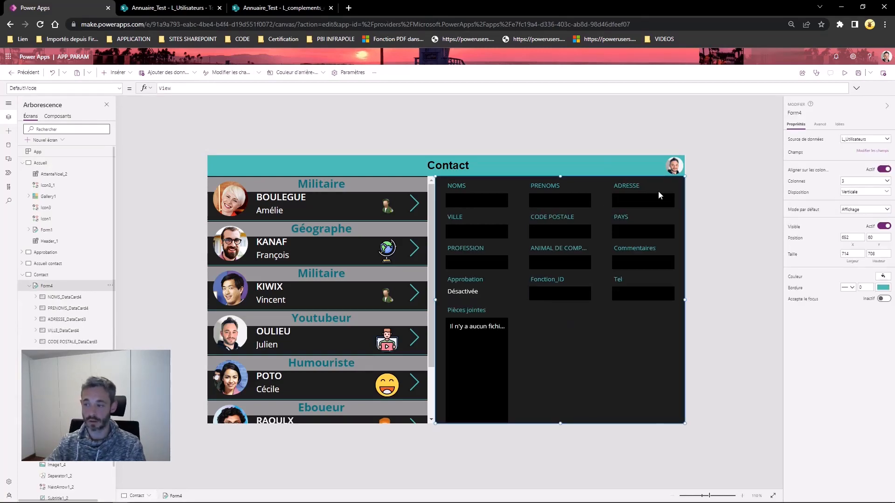
pyautogui.click(658, 192)
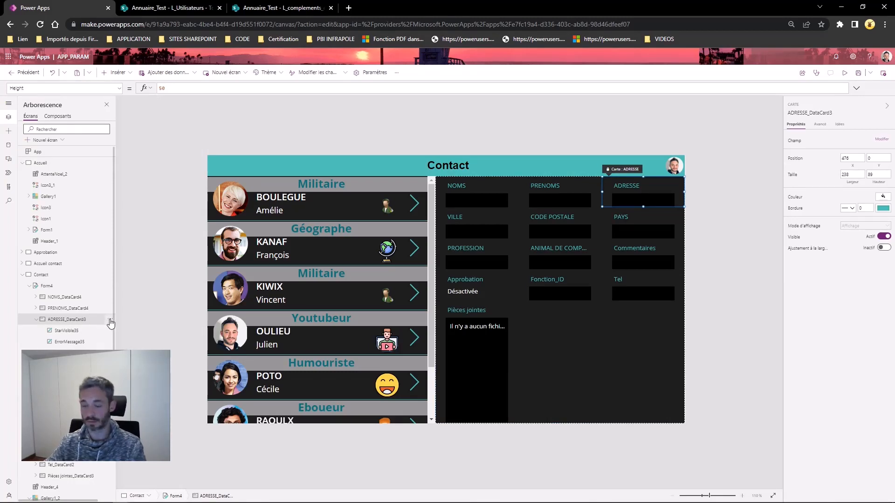
pyautogui.click(66, 342)
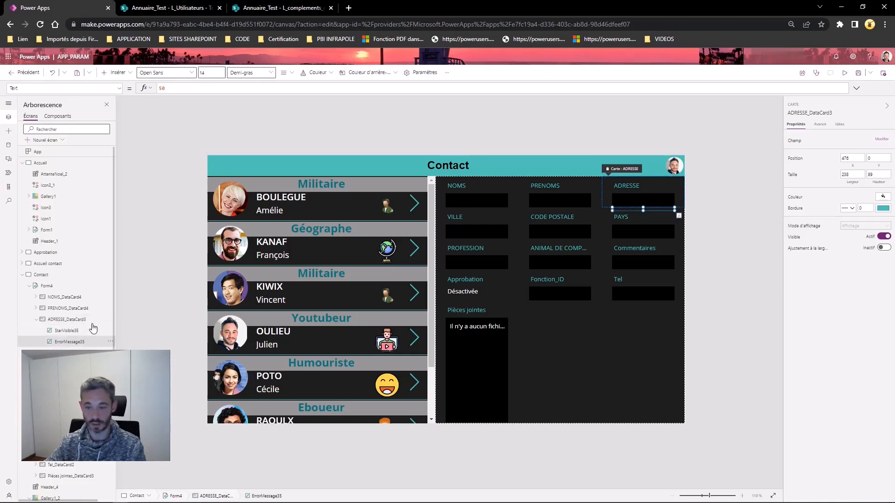
pyautogui.click(110, 320)
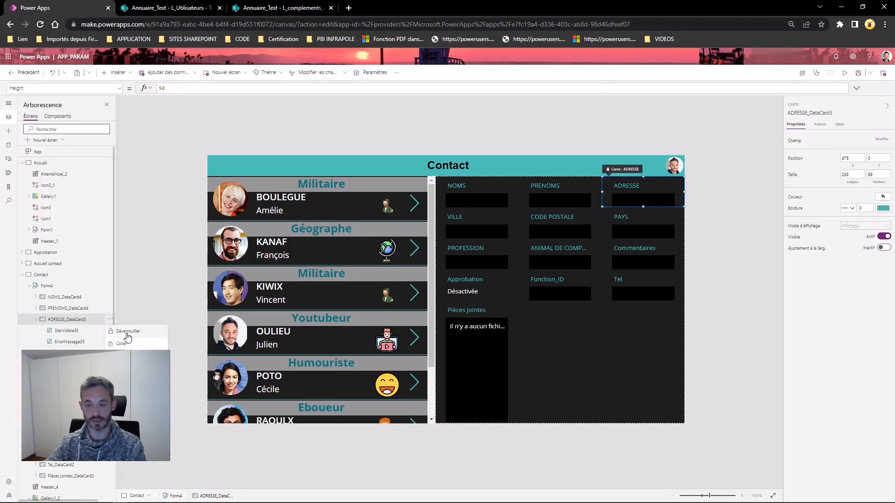
pyautogui.press('Delete')
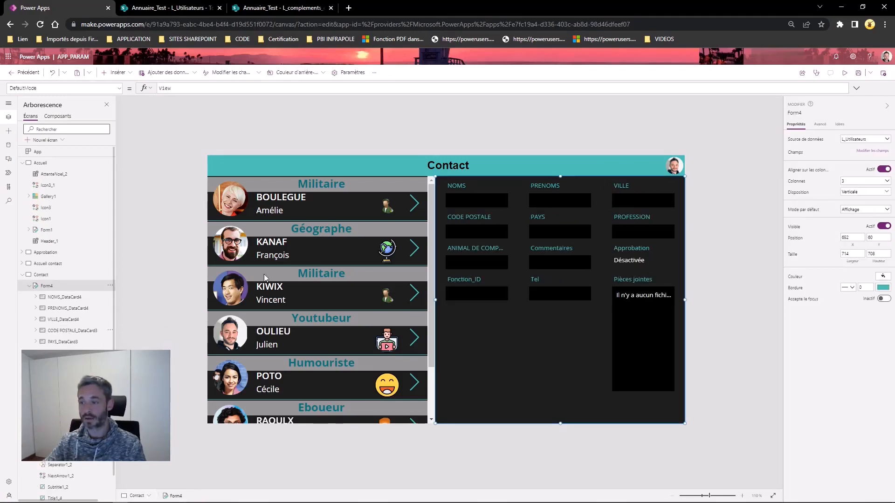
# - Remove the CODE POSTALE and PAYS fields from the form
pyautogui.click(869, 152)
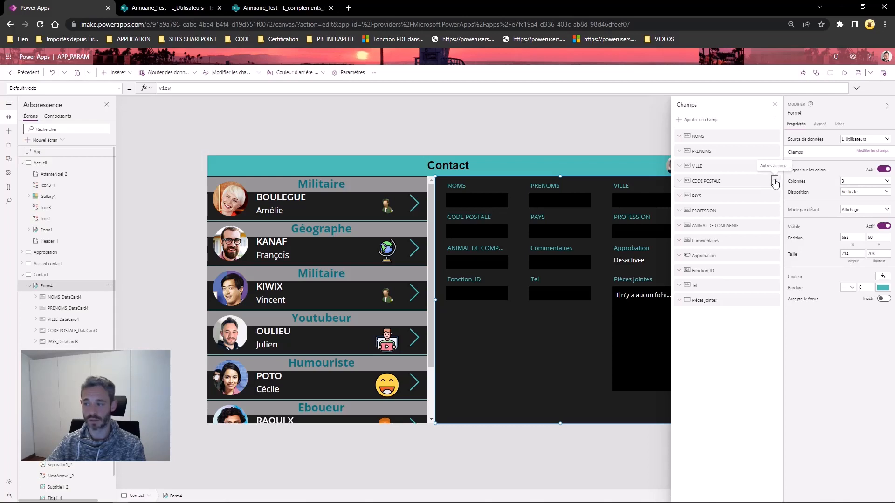
pyautogui.click(774, 181)
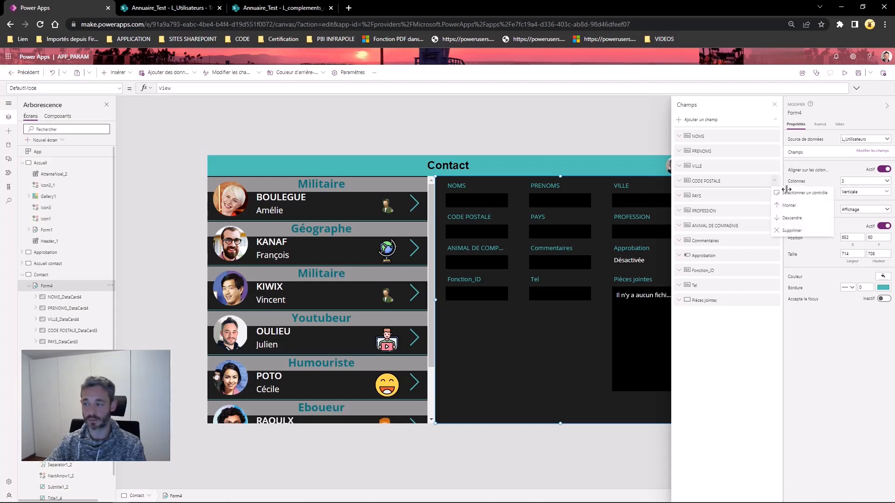
pyautogui.click(794, 232)
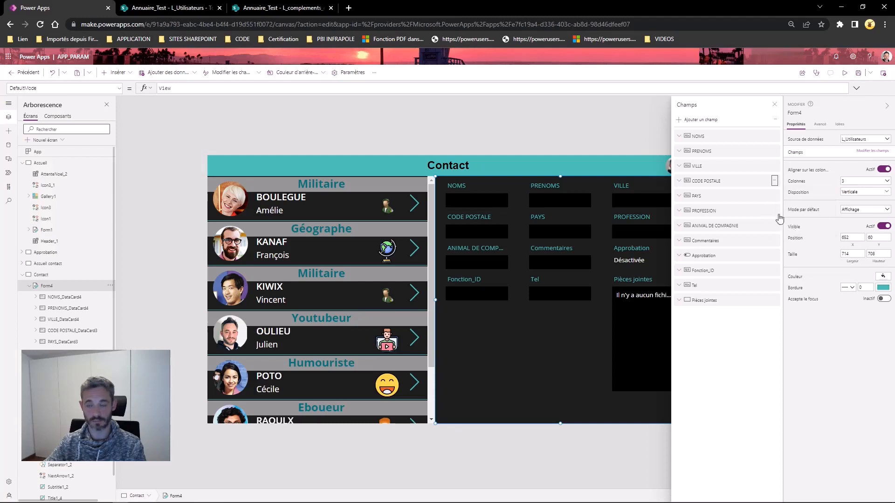
pyautogui.click(658, 189)
pyautogui.click(476, 222)
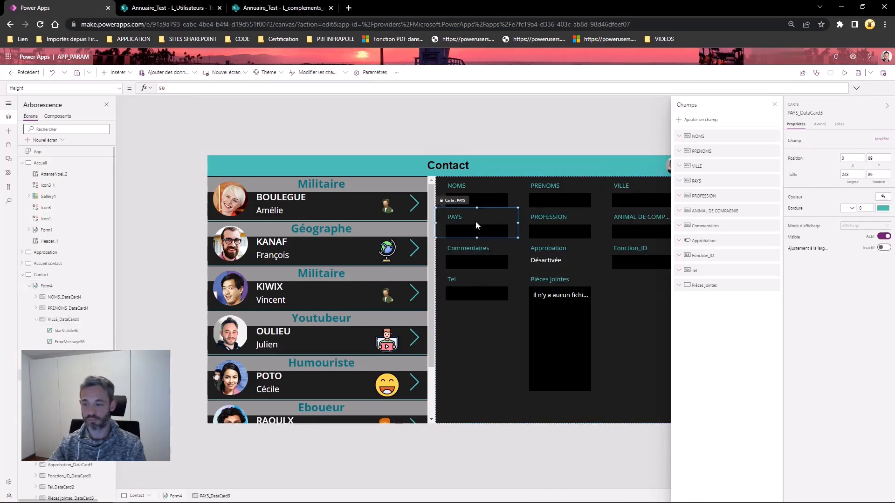
pyautogui.press('Delete')
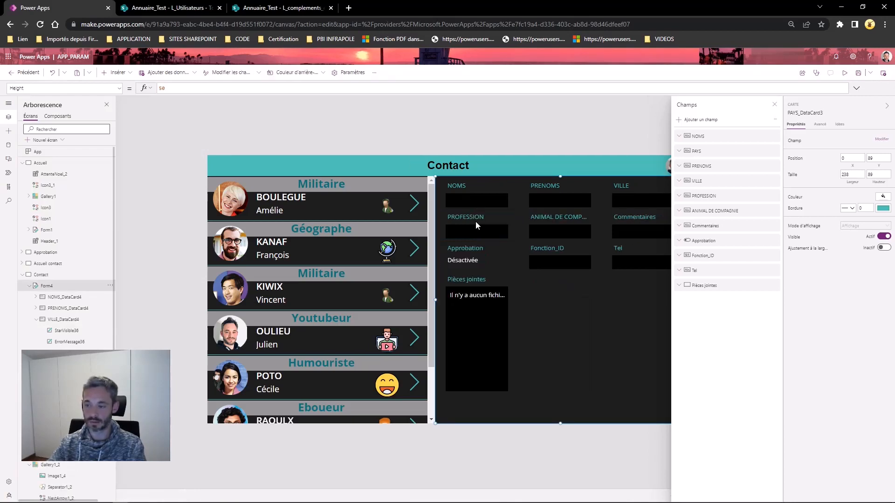
pyautogui.click(776, 105)
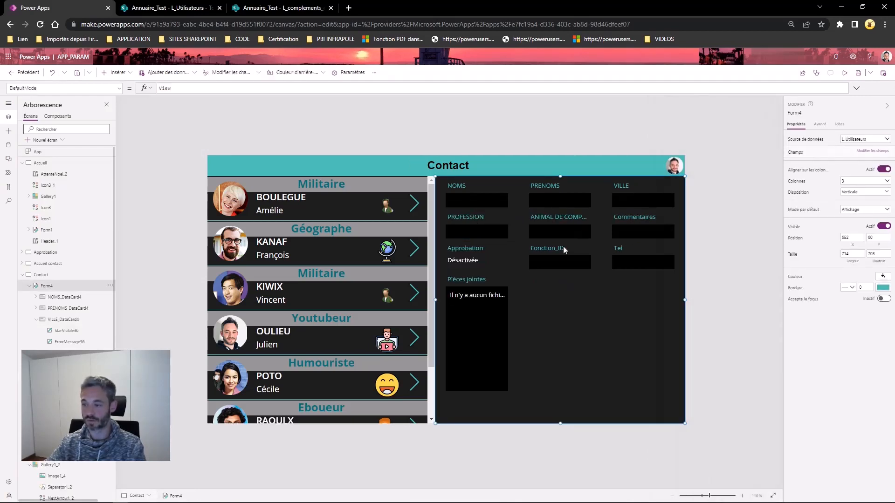
# - Delete the ANIMAL DE COMPAGNIE and Commentaires cards from the form
pyautogui.click(569, 218)
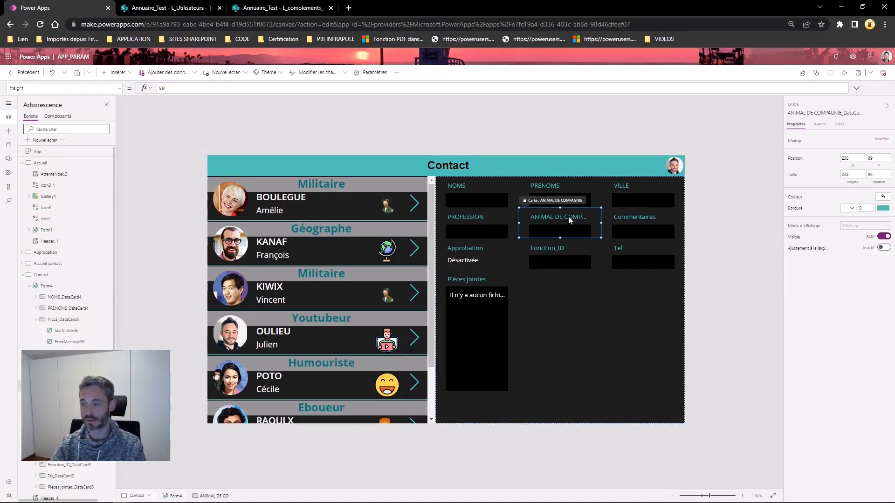
pyautogui.press('Delete')
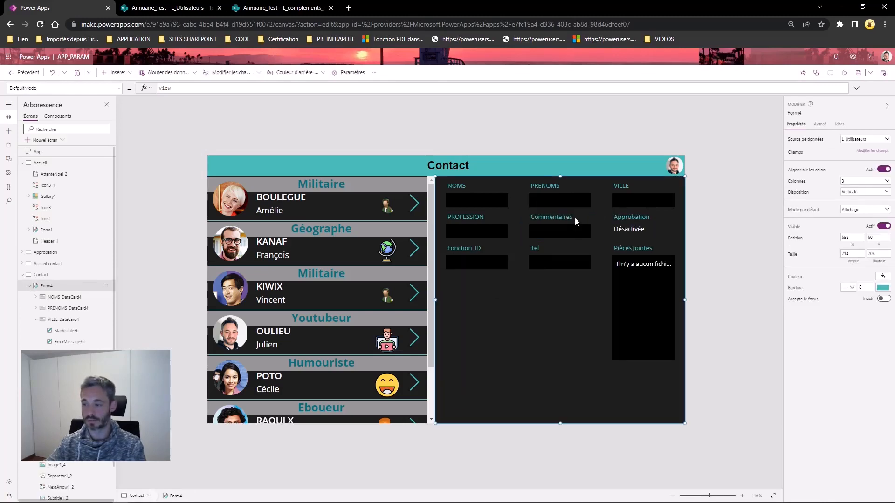
pyautogui.click(575, 217)
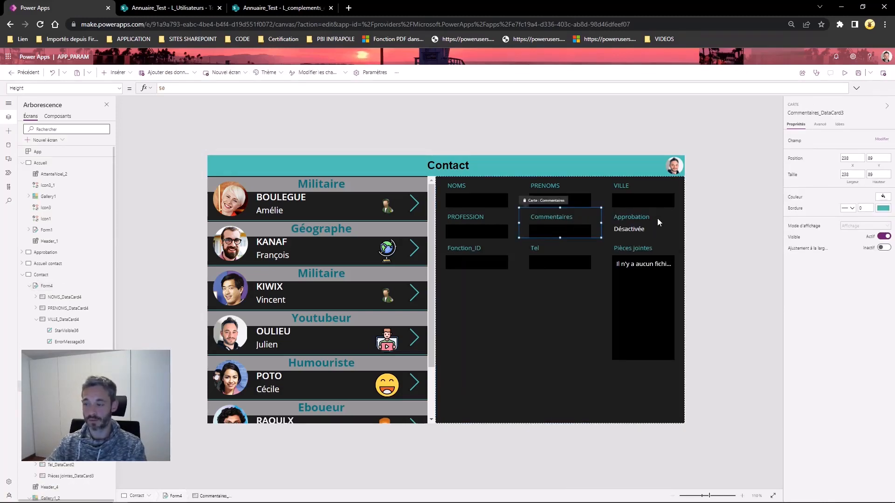
pyautogui.click(657, 222)
pyautogui.click(555, 220)
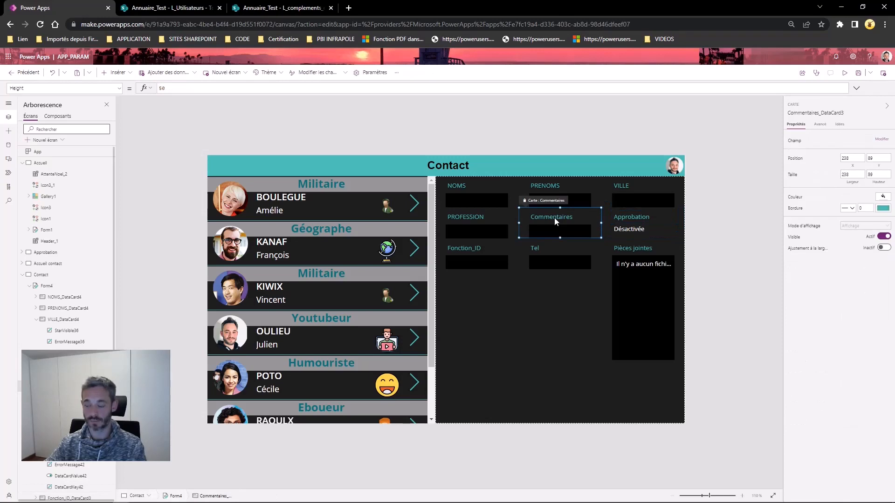
pyautogui.press('Delete')
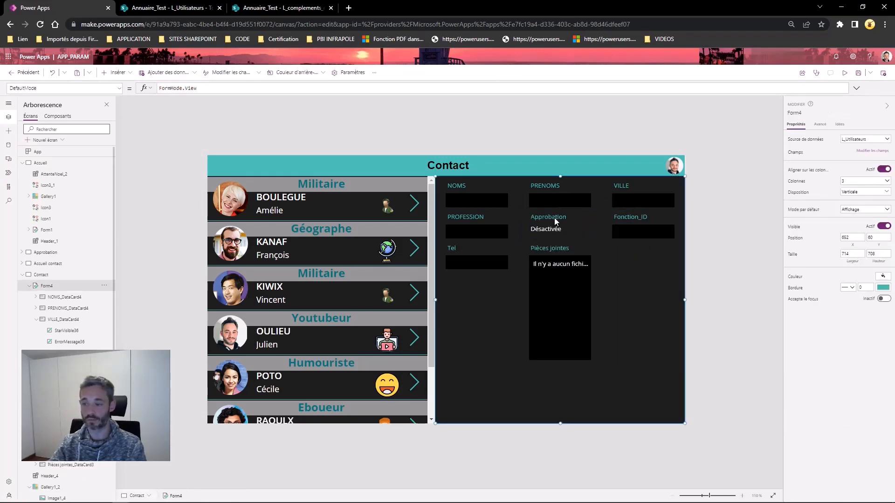
# - Delete the Approbation and Pièces jointes cards from the form
pyautogui.click(555, 221)
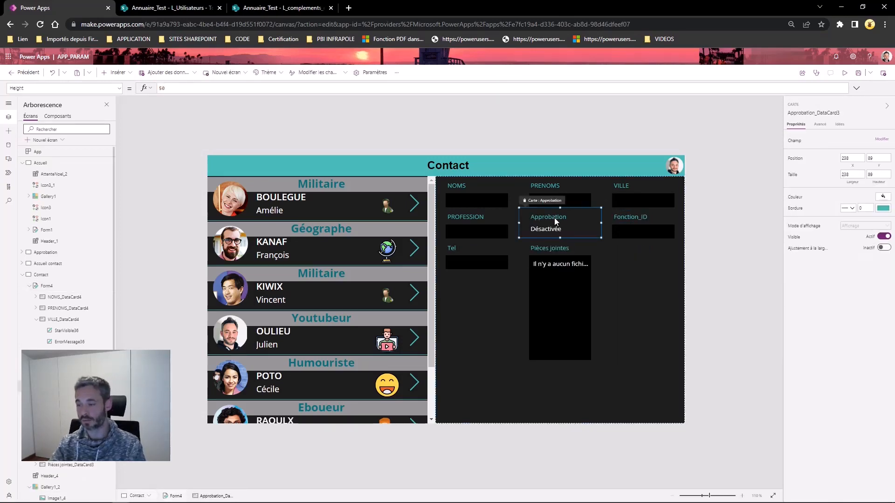
pyautogui.press('Delete')
pyautogui.click(477, 249)
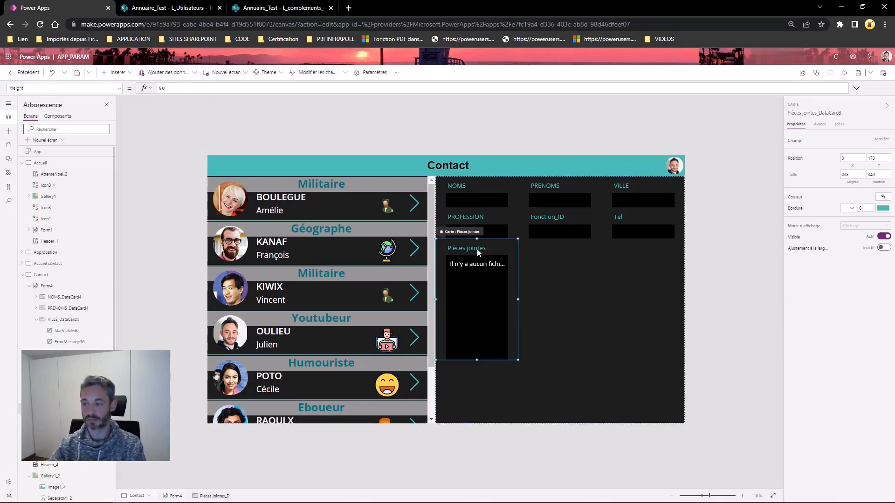
pyautogui.press('Delete')
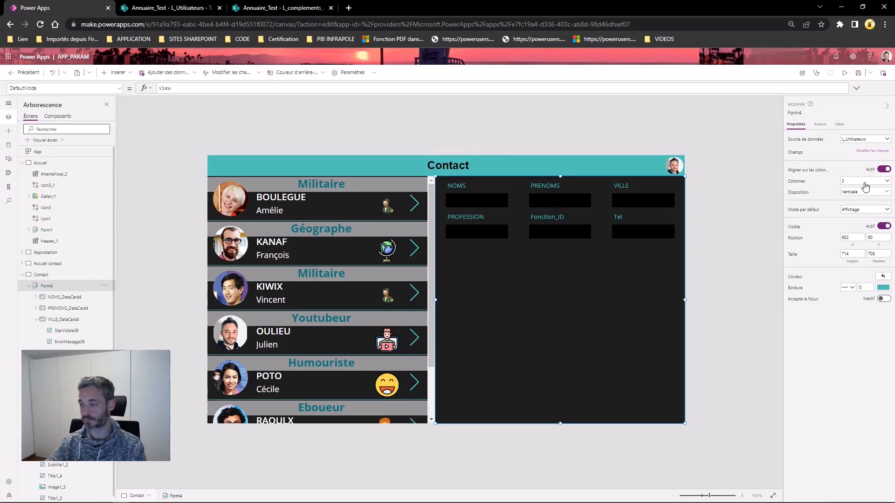
# - Set the form layout to 1 column
pyautogui.rightClick(847, 179)
pyautogui.click(836, 173)
pyautogui.click(852, 183)
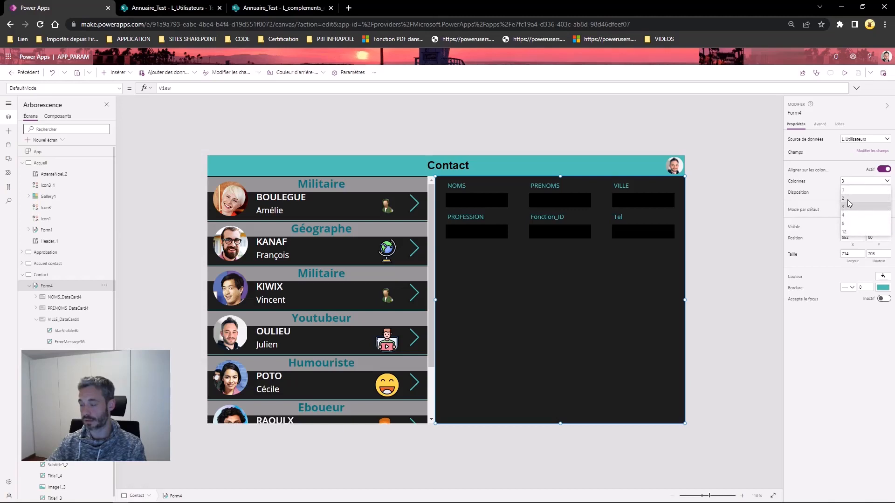
pyautogui.click(852, 190)
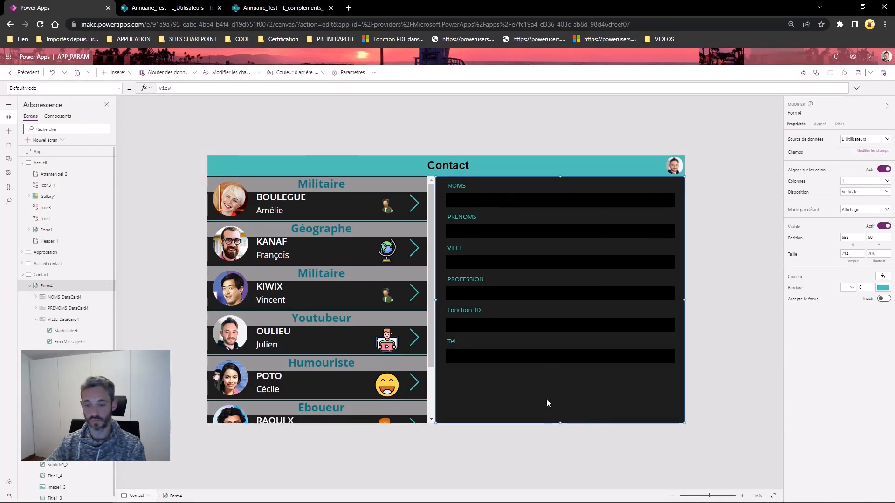
# - Add two custom cards to the form's fields
pyautogui.click(36, 319)
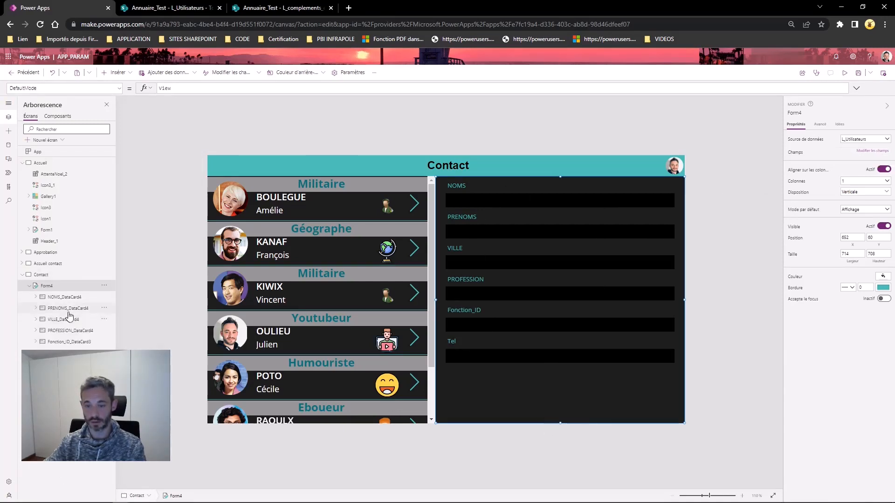
pyautogui.click(44, 286)
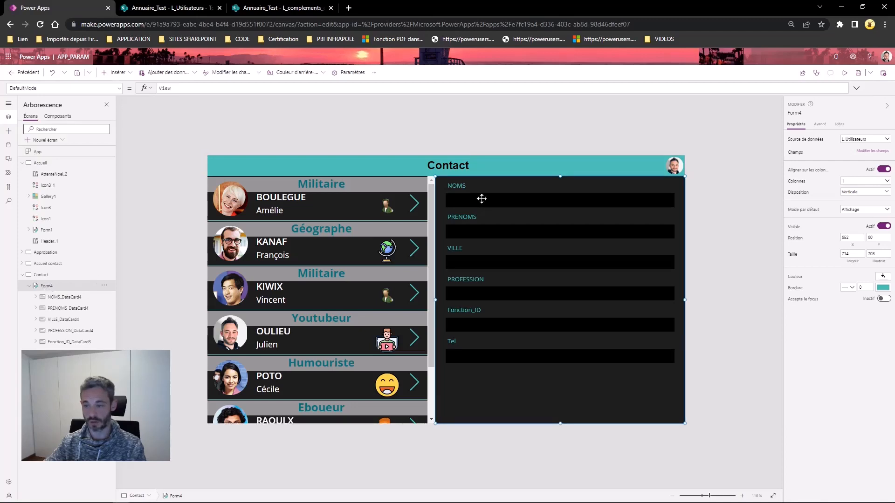
pyautogui.click(869, 151)
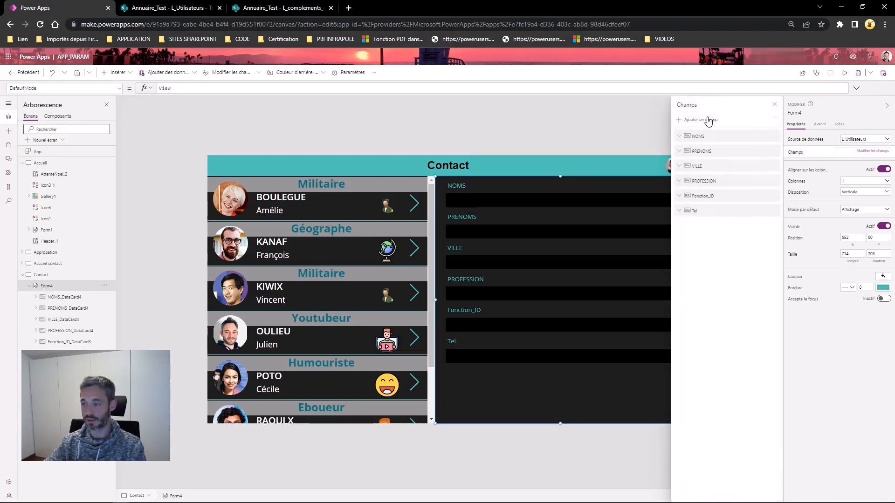
pyautogui.click(775, 124)
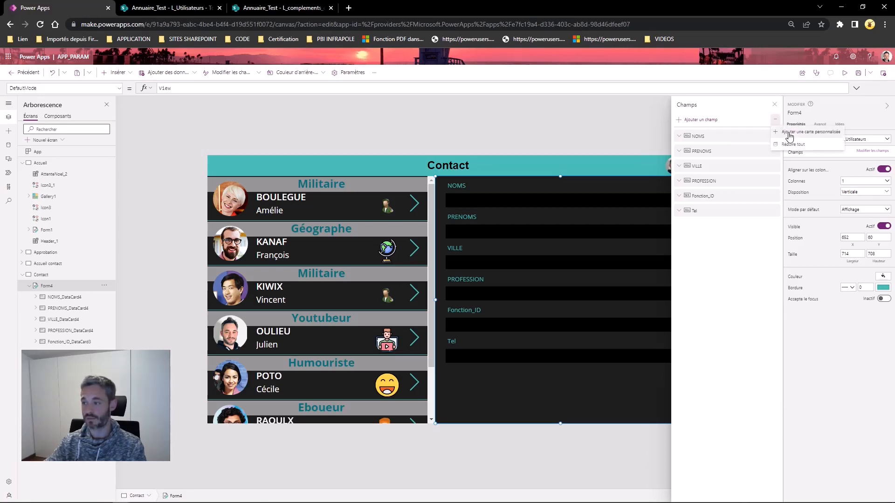
pyautogui.click(793, 132)
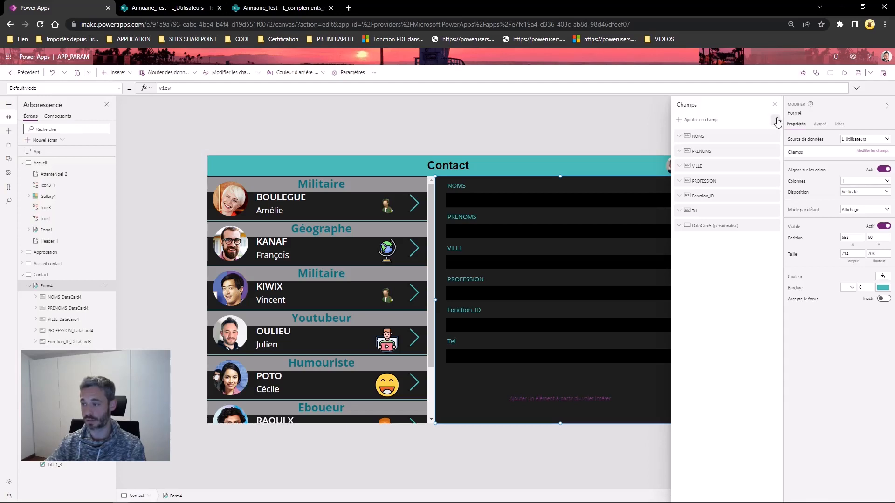
pyautogui.click(775, 120)
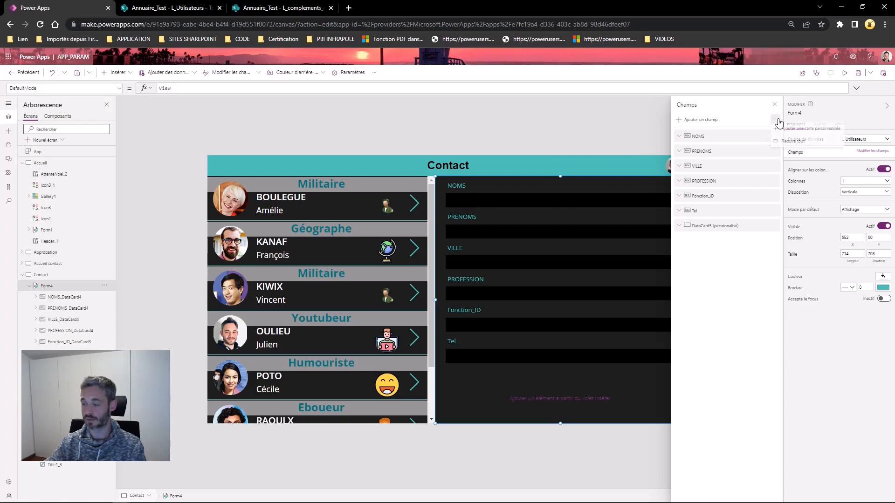
pyautogui.click(807, 131)
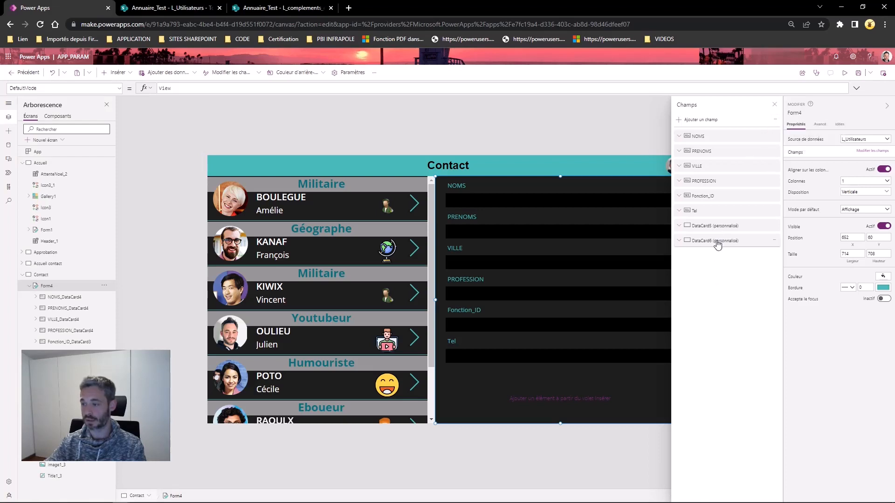
# - Move the second custom card to the start of the form, above the NOMS field, and close the field list
pyautogui.moveTo(718, 245); pyautogui.dragTo(718, 137)
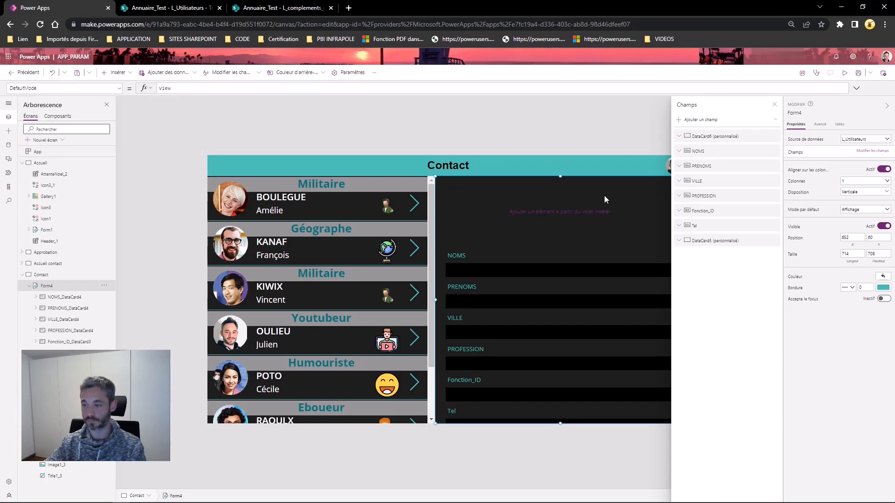
pyautogui.click(605, 200)
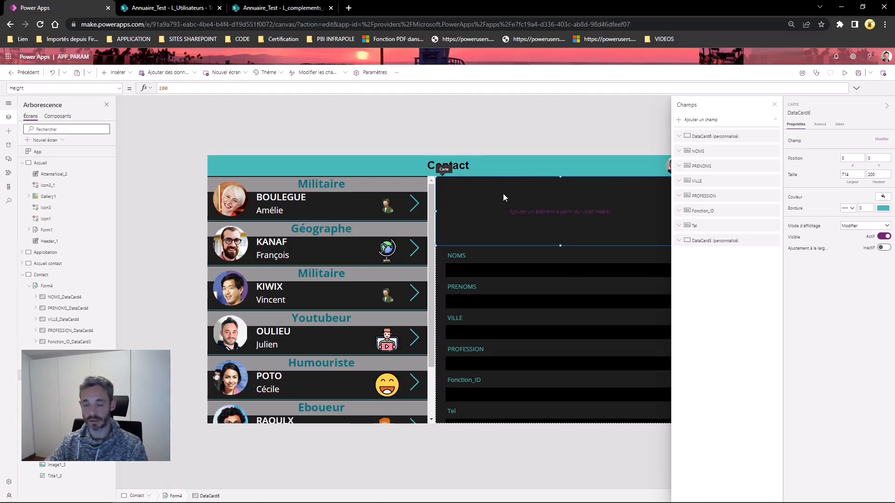
pyautogui.click(50, 286)
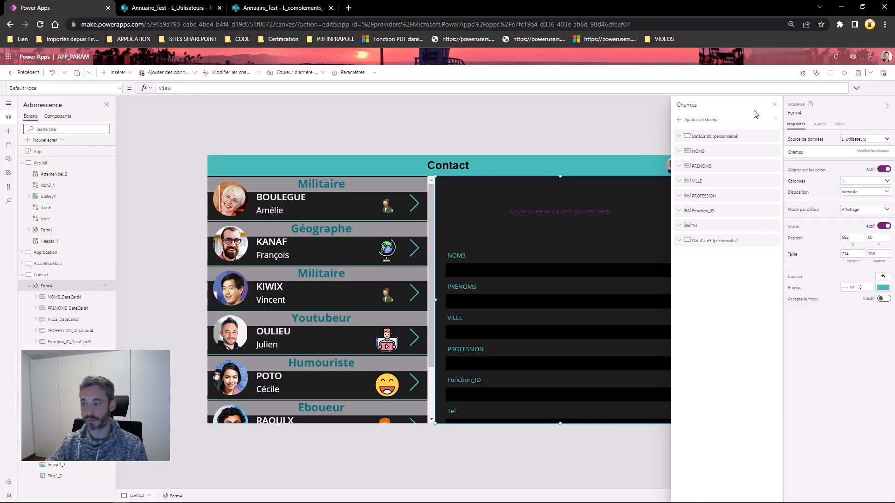
pyautogui.click(775, 105)
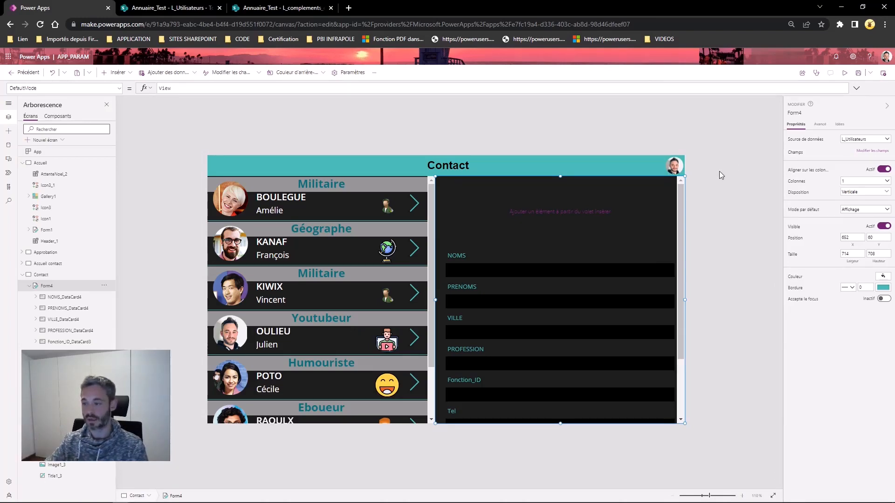
# - Begin the form's Item formula as a LookUp on the L_Utilisateurs list
pyautogui.click(824, 128)
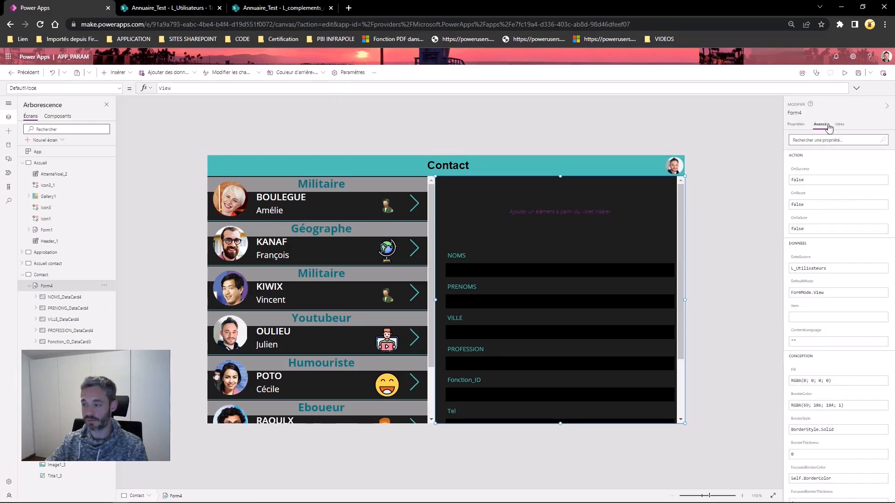
pyautogui.click(799, 311)
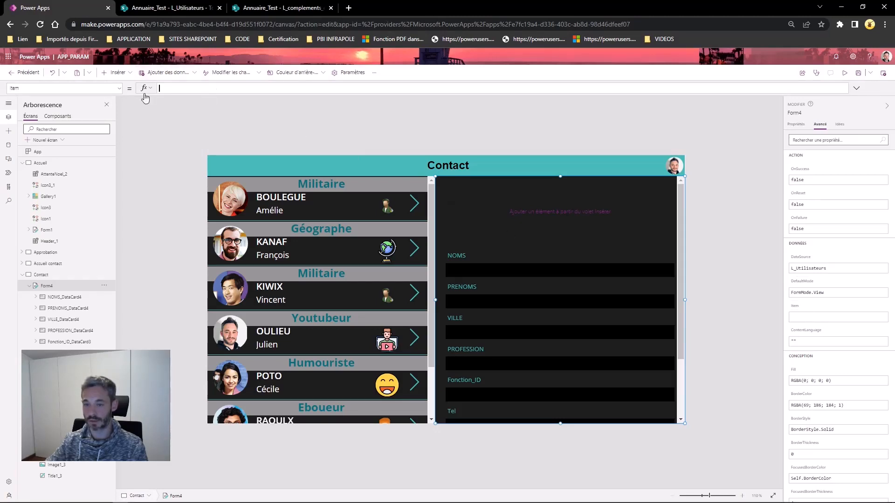
pyautogui.click(800, 315)
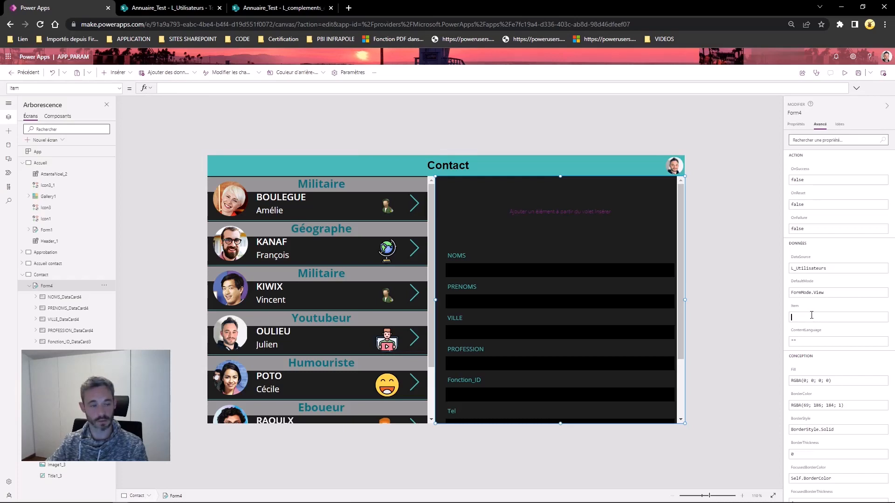
pyautogui.click(183, 87)
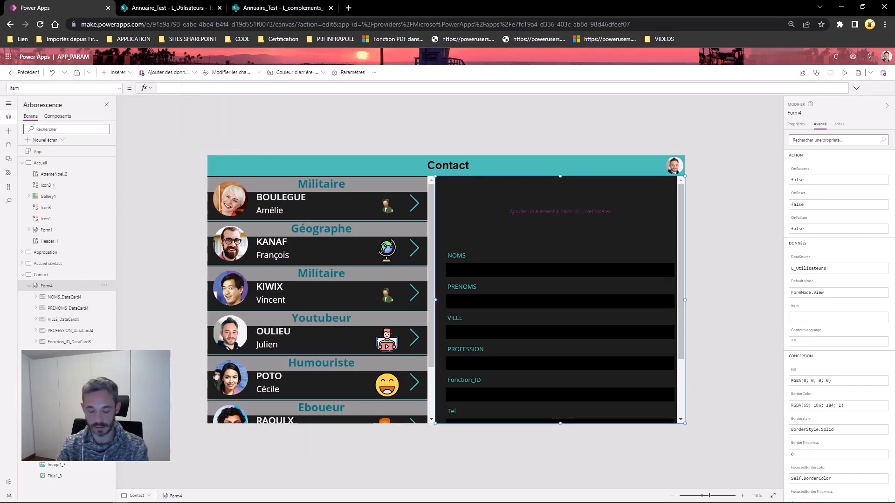
pyautogui.write('L')
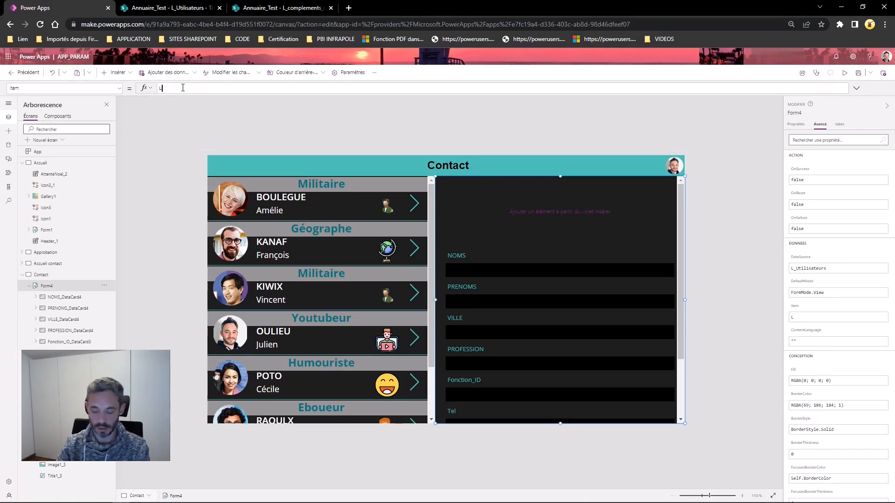
pyautogui.write('ookUp(')
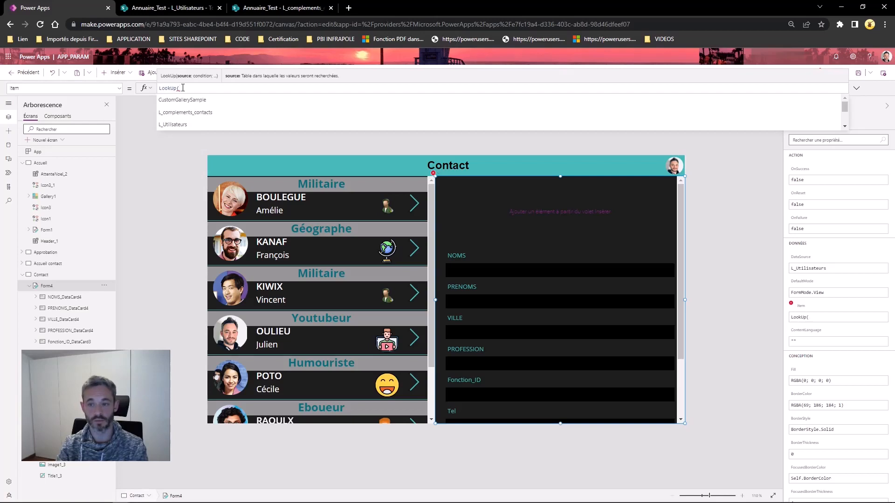
pyautogui.press('Down')
pyautogui.press('Down')
pyautogui.press('Down')
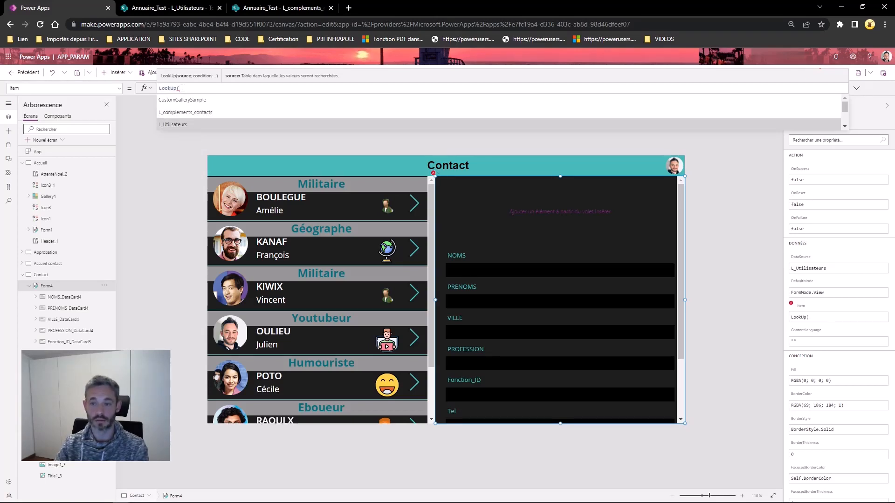
pyautogui.press('Tab')
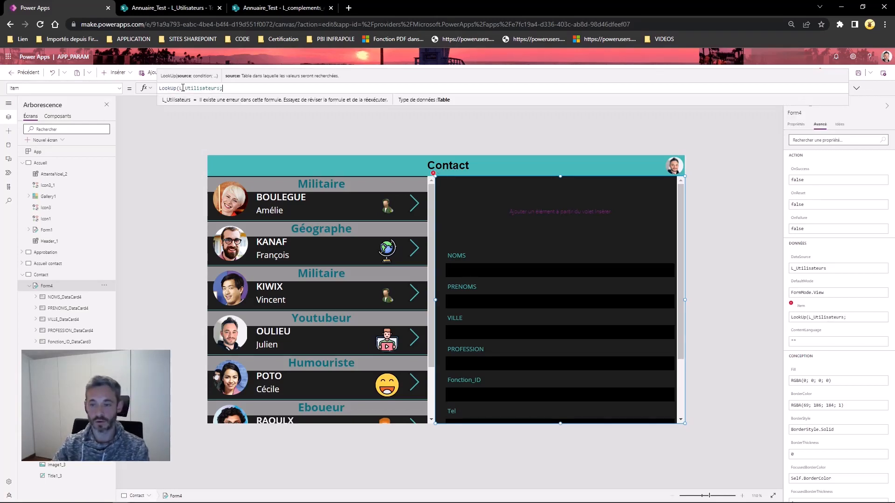
# - Add the condition ID=Gallery1_2.Selected.ID to the form's LookUp formula
pyautogui.write(';ID=G')
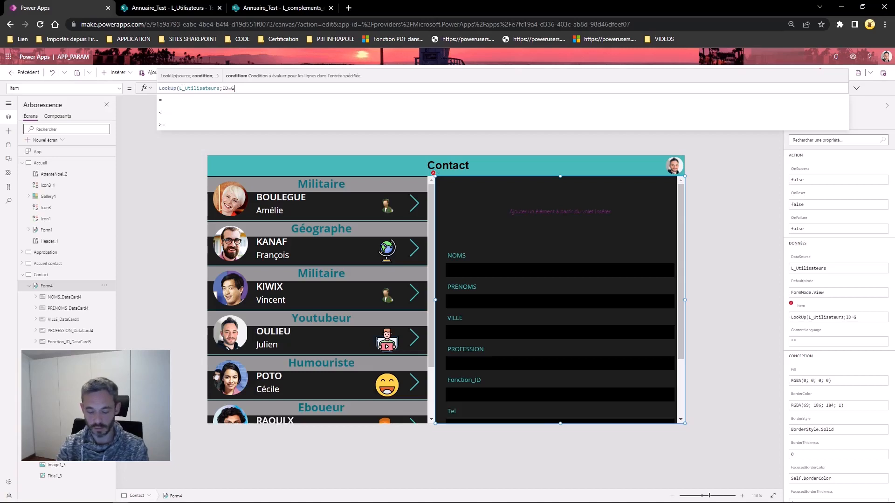
pyautogui.write('allery')
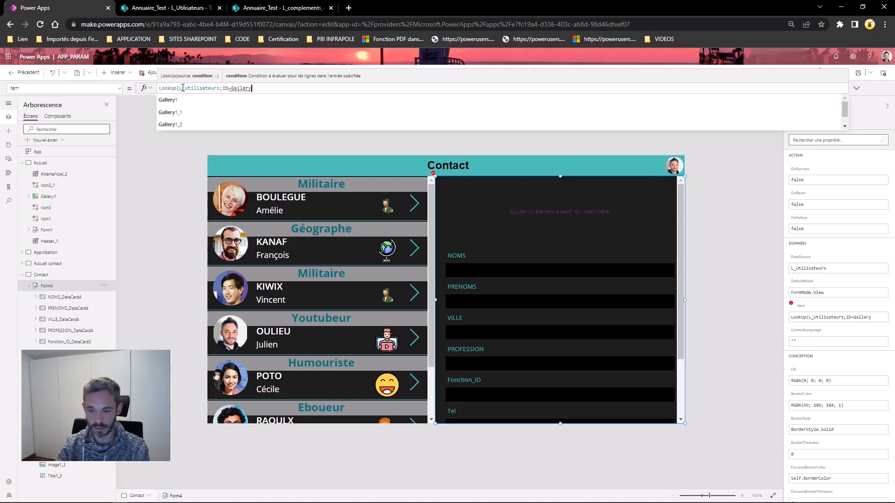
pyautogui.write('1')
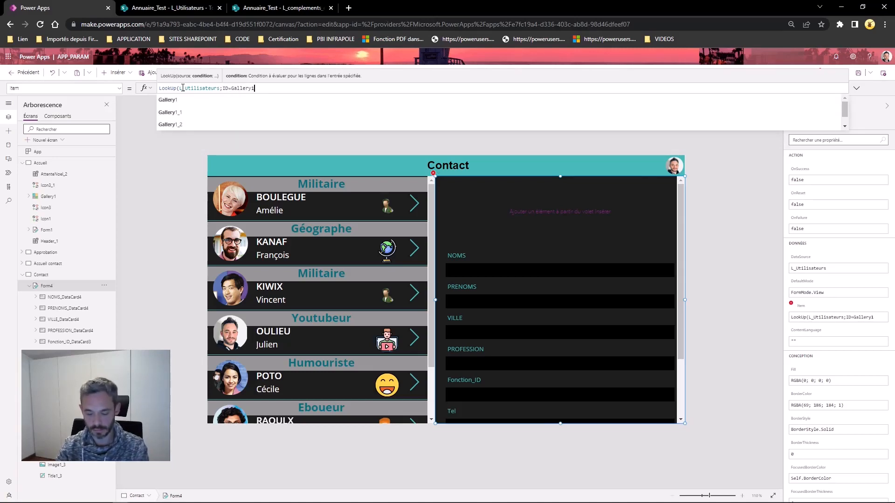
pyautogui.write('_2')
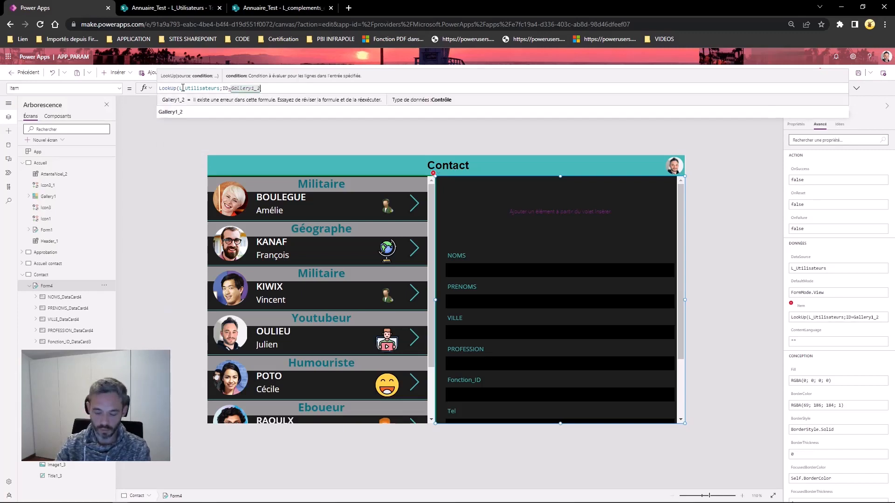
pyautogui.write('.Selected.ID')
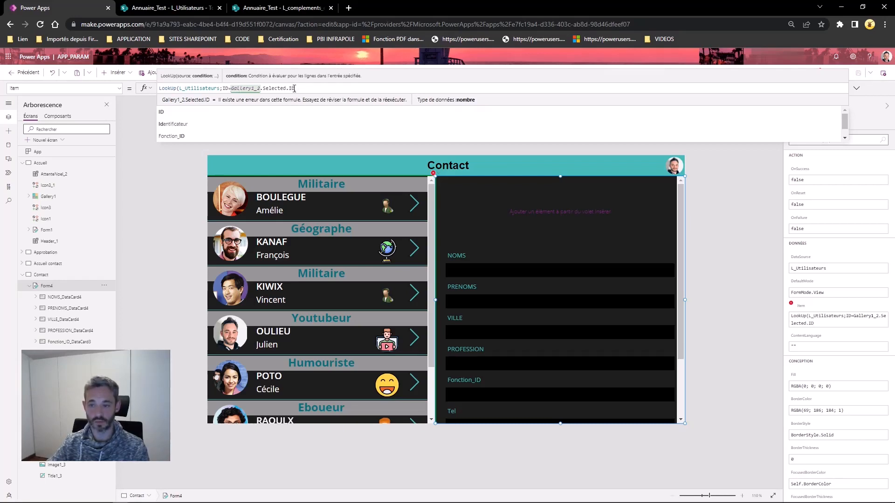
# - Replace the gallery reference in the condition with uc_id_mod, completing the Item formula as LookUp(L_Utilisateurs;ID=uc_id_mod)
pyautogui.moveTo(296, 88); pyautogui.dragTo(232, 86)
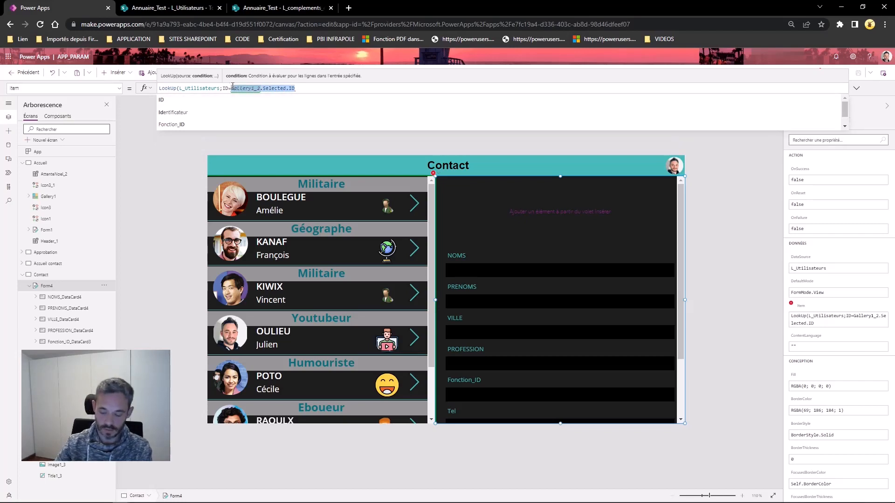
pyautogui.press('BackSpace')
pyautogui.write('uc_')
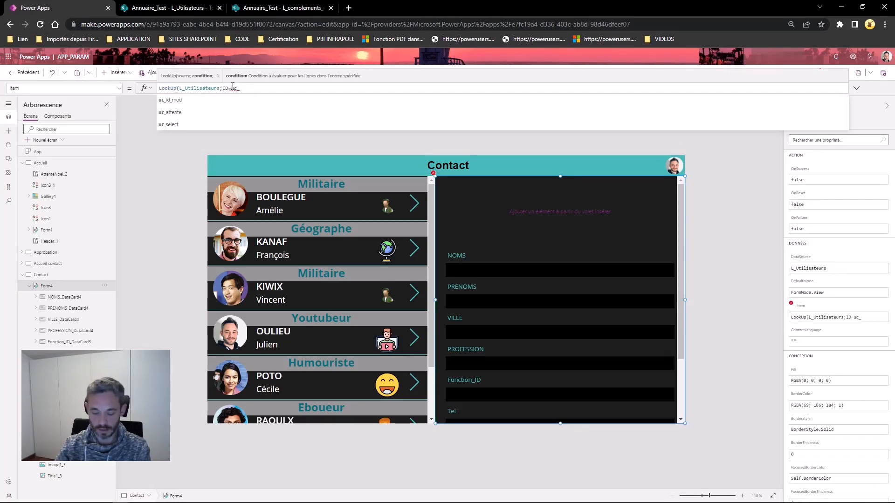
pyautogui.write('id')
pyautogui.press('Tab')
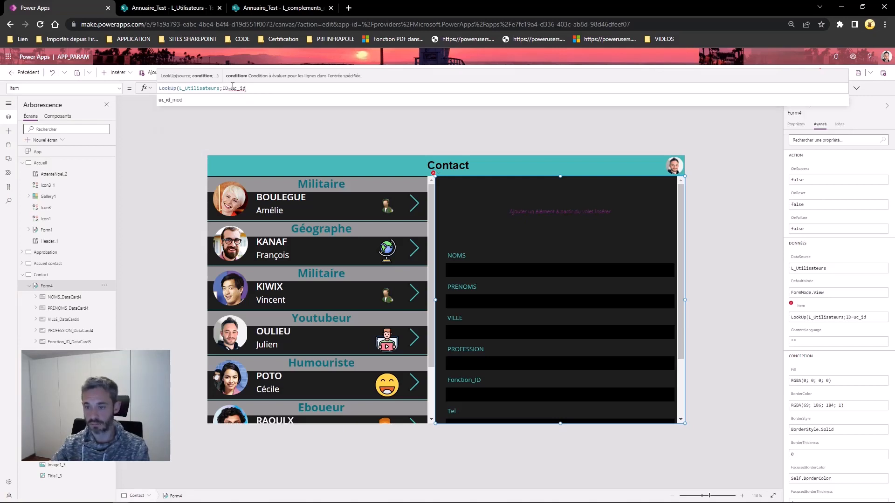
pyautogui.write(')')
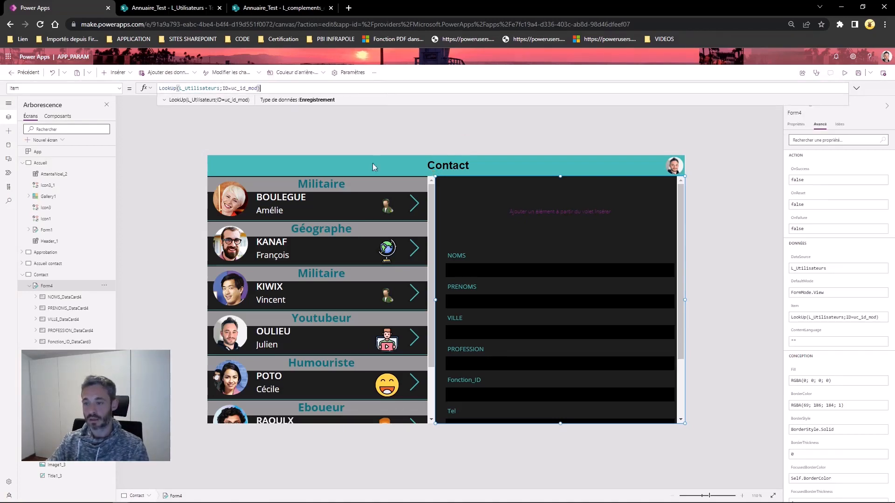
# - Stretch the gallery's next arrow icon across the full row width and set its left padding to 550
pyautogui.click(417, 201)
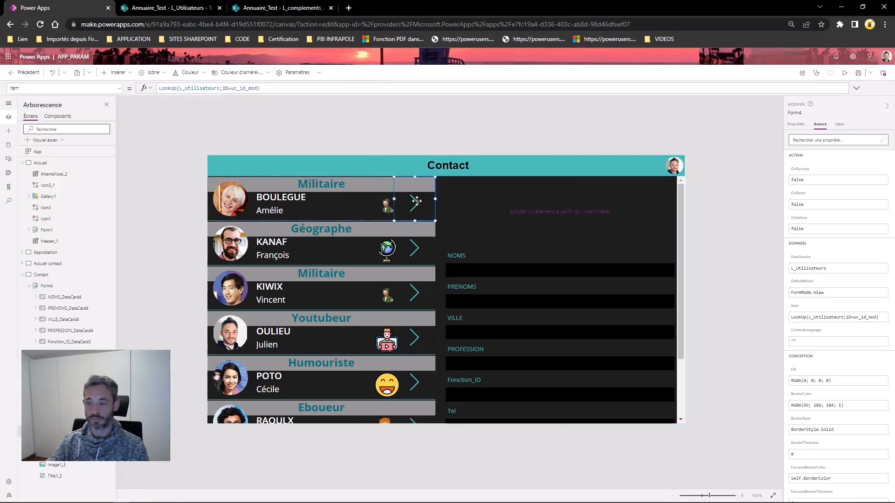
pyautogui.moveTo(394, 199); pyautogui.dragTo(172, 194)
pyautogui.click(798, 124)
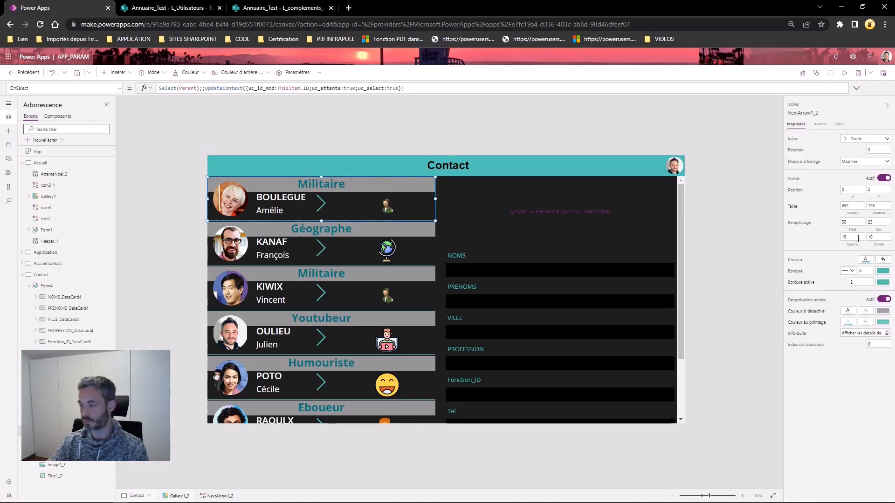
pyautogui.click(856, 238)
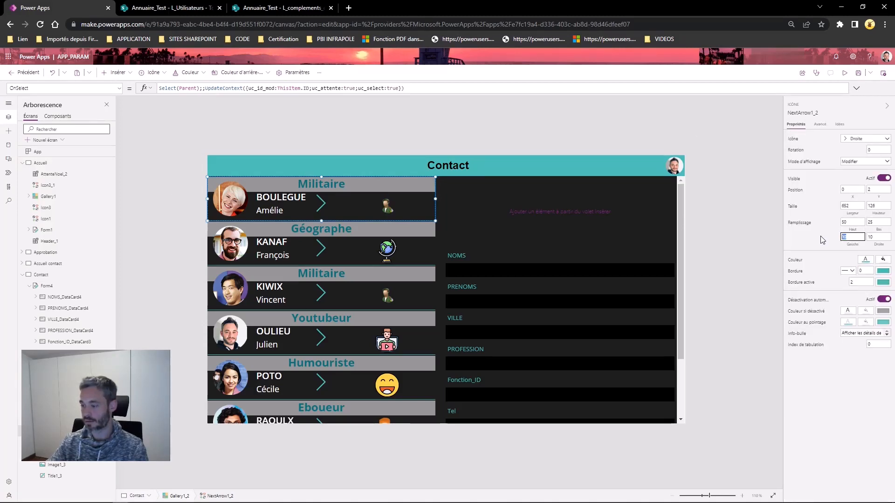
pyautogui.write('600')
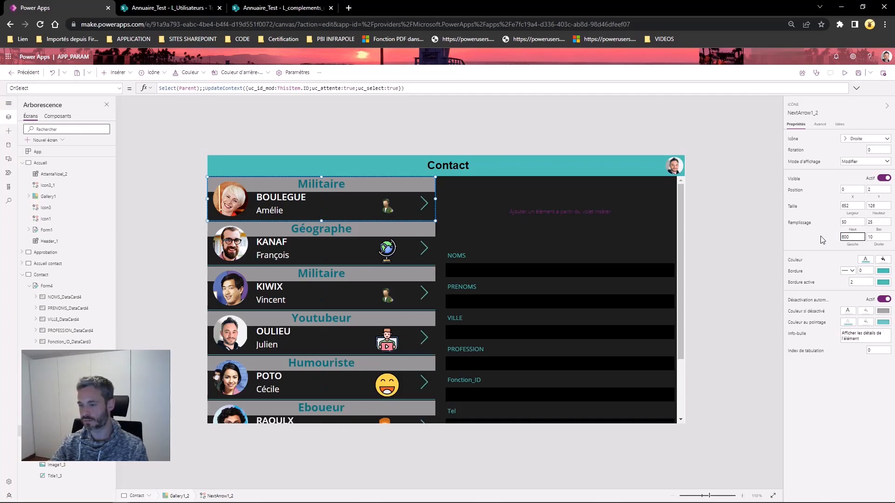
pyautogui.moveTo(853, 237); pyautogui.dragTo(827, 240)
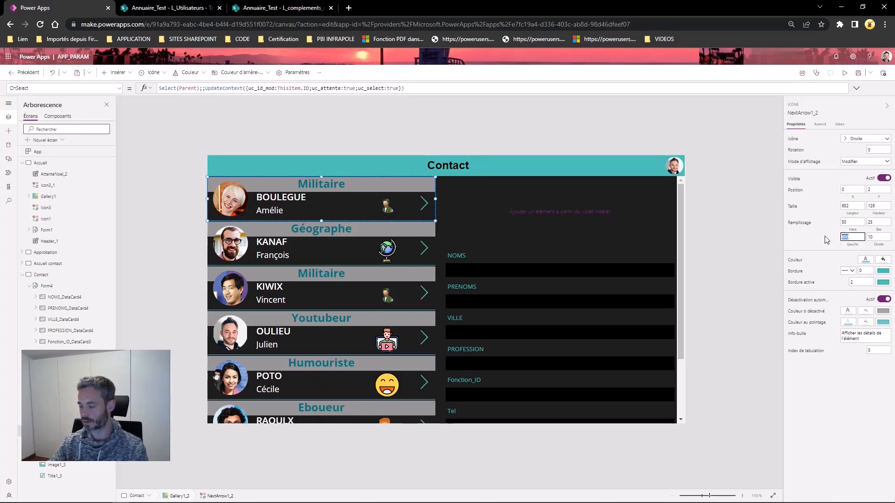
pyautogui.write('550')
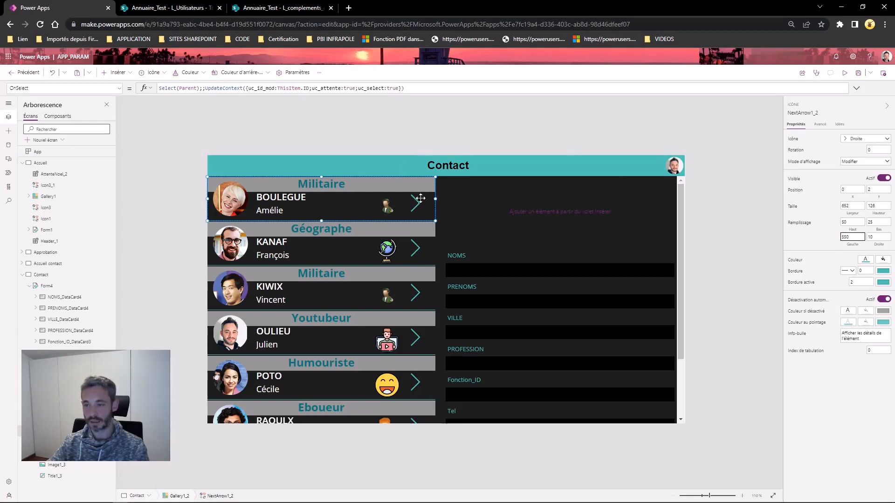
# - Examine the context variables uc_id_mod, uc_attente and uc_select in the arrow's OnSelect formula
pyautogui.click(232, 88)
pyautogui.moveTo(260, 88); pyautogui.dragTo(275, 89)
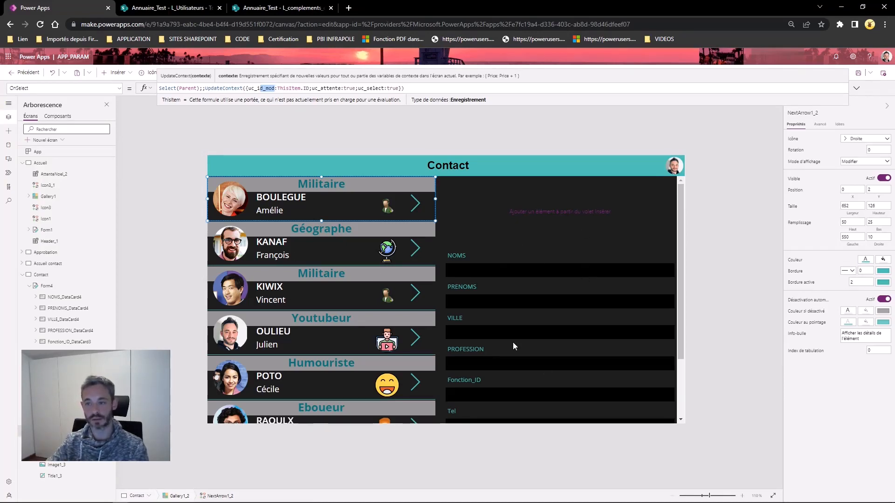
pyautogui.click(318, 87)
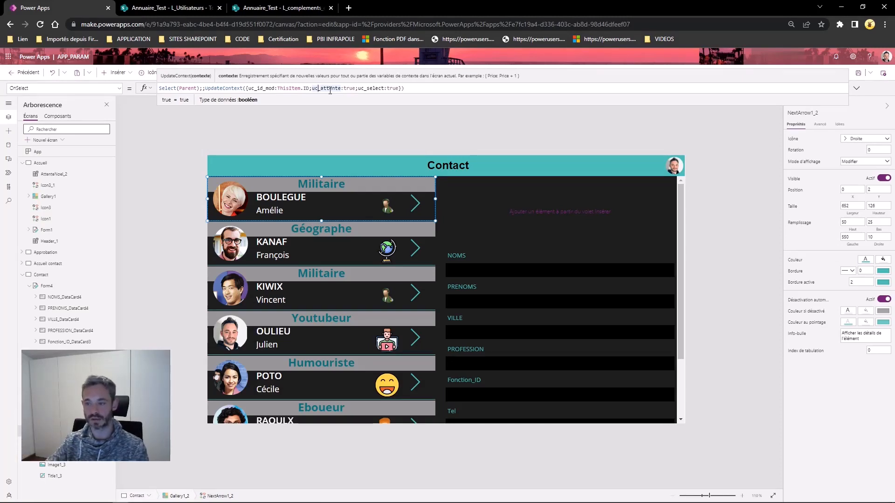
pyautogui.click(360, 88)
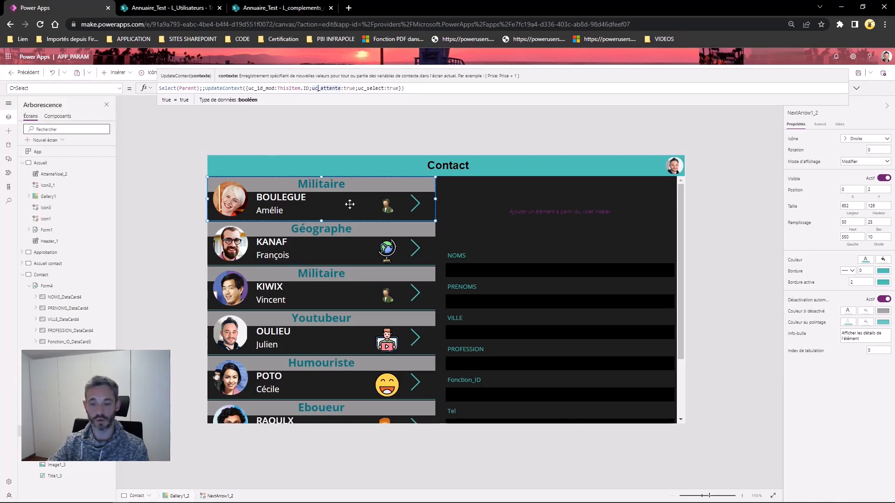
# - Bring the stretched arrow icon to the front of the gallery row
pyautogui.click(105, 431)
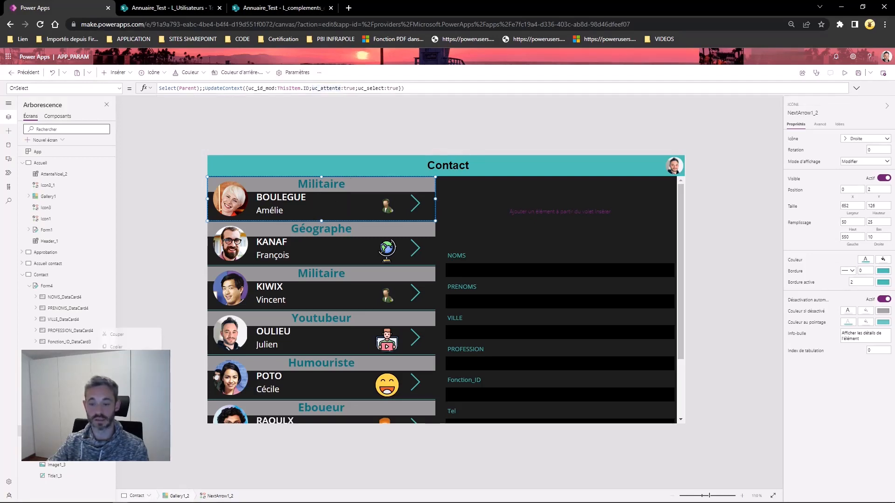
pyautogui.moveTo(154, 394)
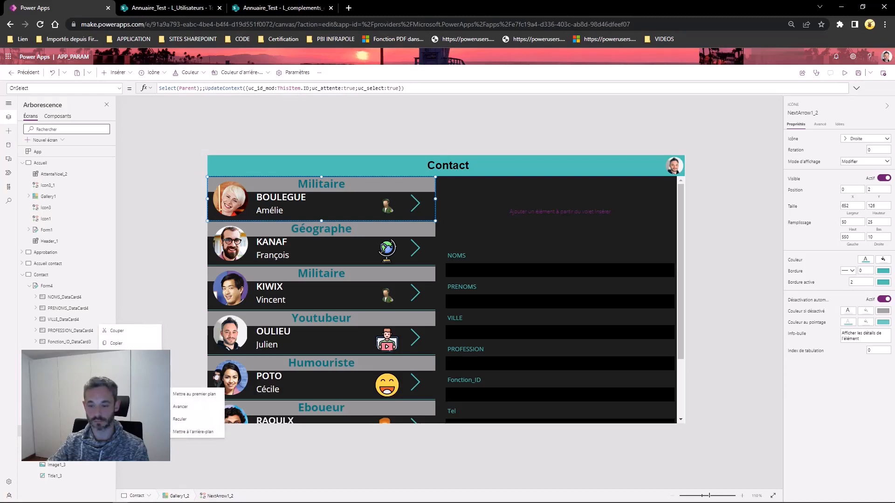
pyautogui.click(194, 394)
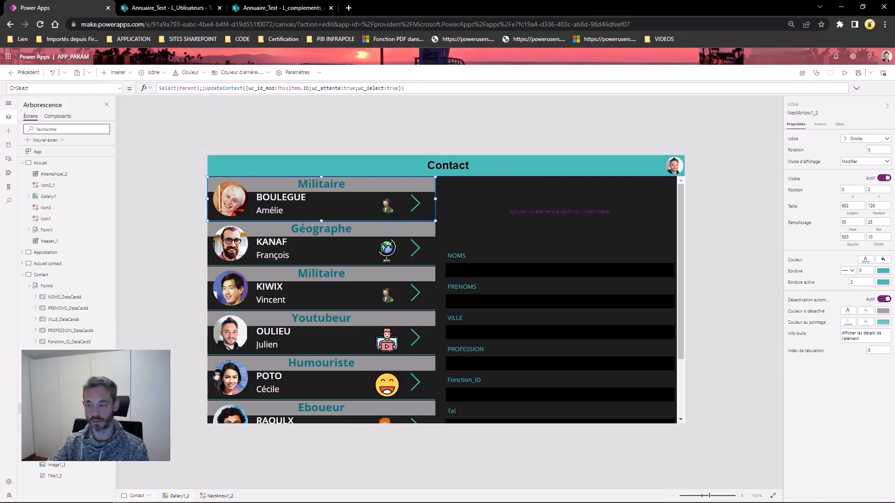
# - Trigger the first contact's arrow in the gallery to load that contact's record into the form
pyautogui.click(862, 271)
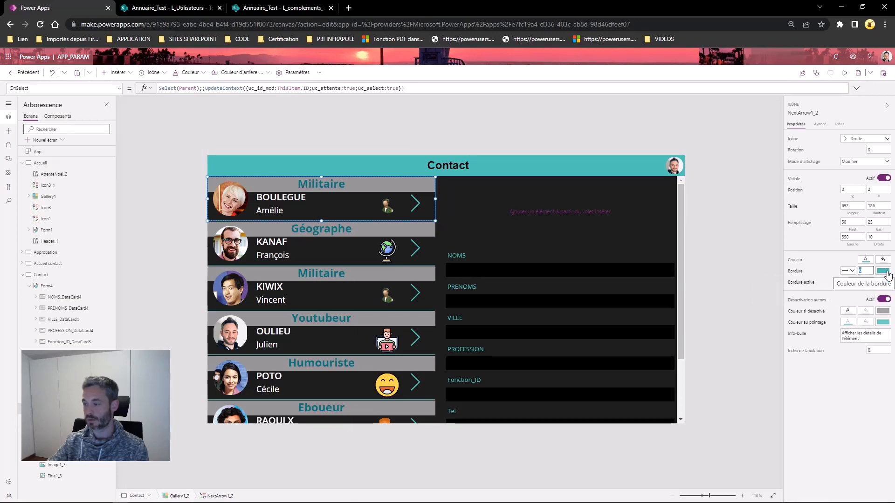
pyautogui.click(512, 194)
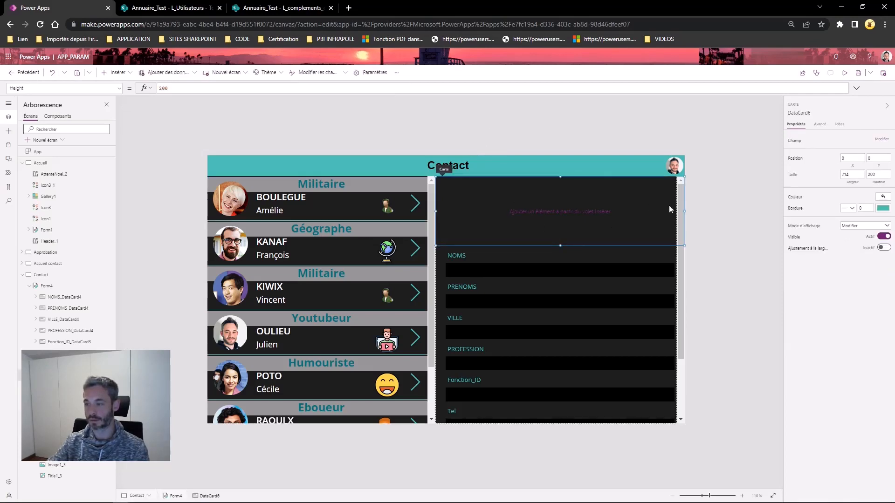
pyautogui.click(414, 204)
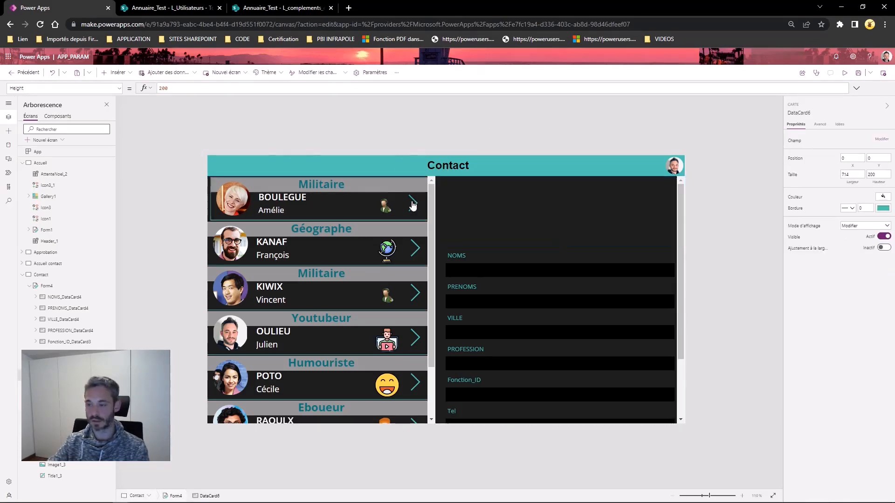
# - Insert an image control into the empty custom card above the NOMS field
pyautogui.click(493, 230)
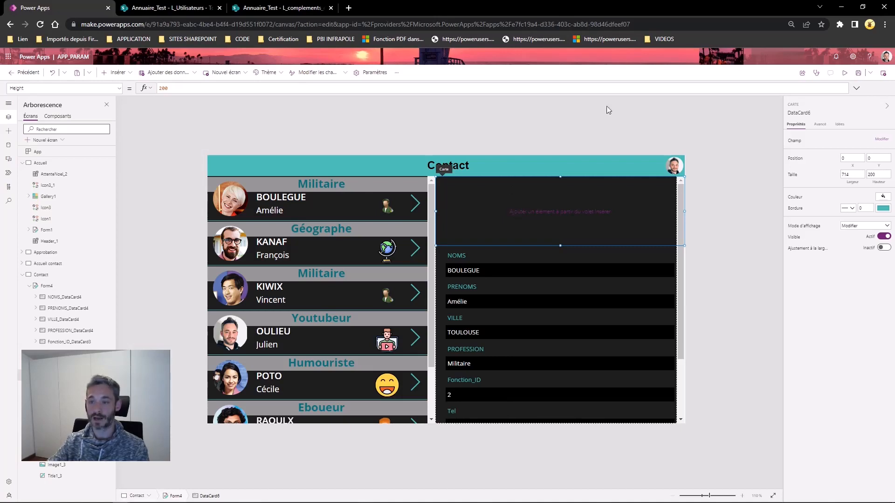
pyautogui.click(115, 72)
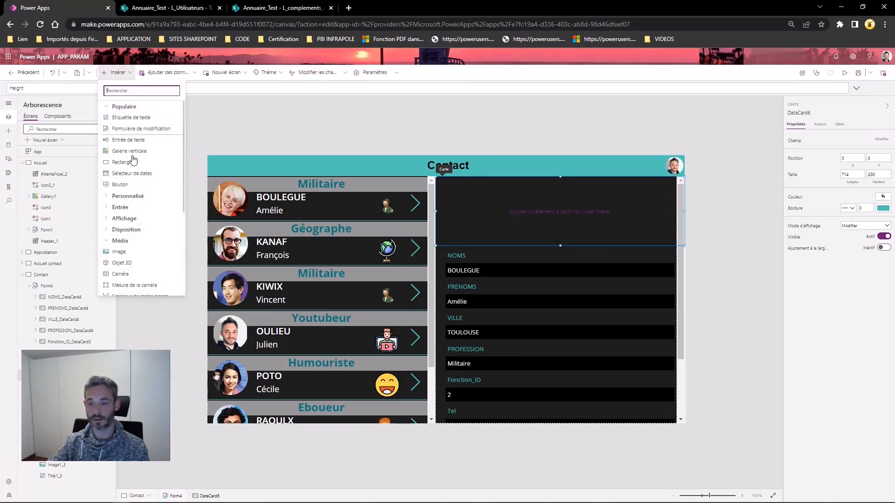
pyautogui.click(119, 253)
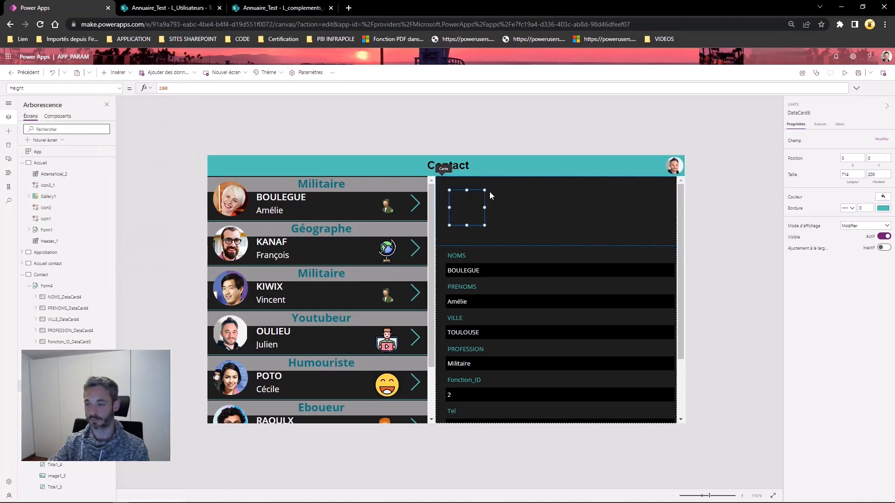
# - Enlarge the card's image to about 202 × 199 and give it the LookUp formula copied from the gallery's profession image
pyautogui.moveTo(457, 201); pyautogui.dragTo(511, 248)
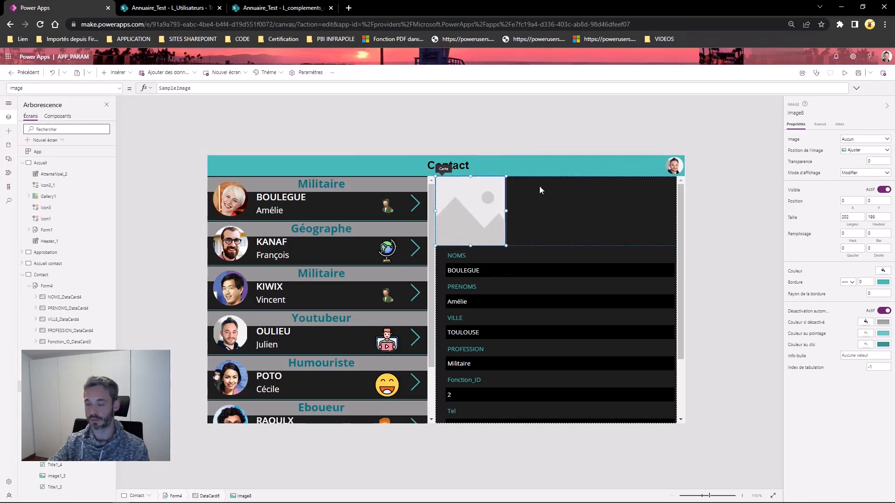
pyautogui.moveTo(203, 89); pyautogui.dragTo(137, 87)
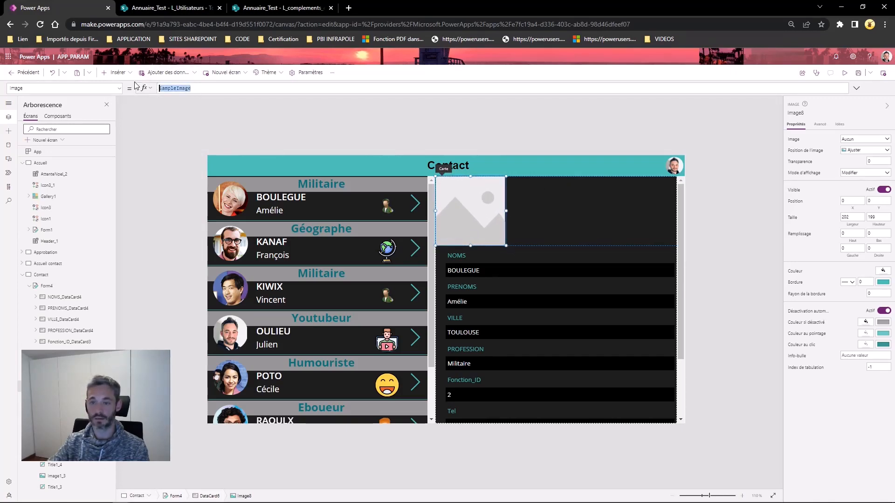
pyautogui.click(387, 207)
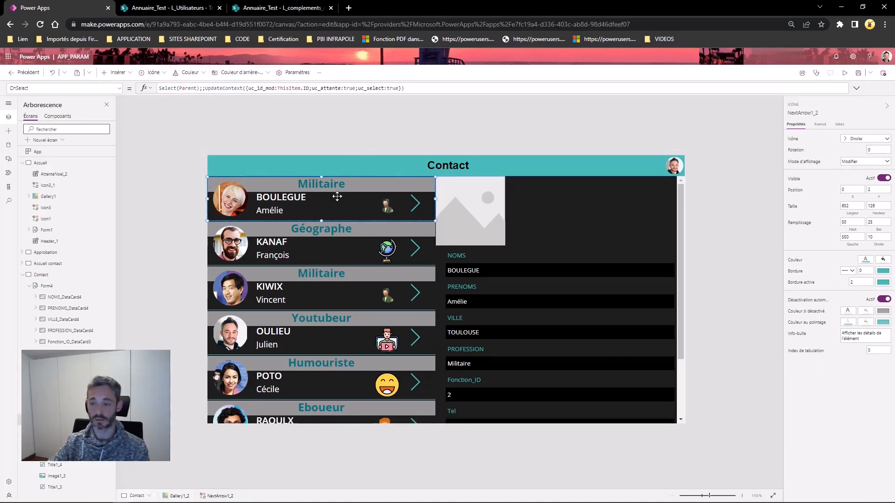
pyautogui.click(387, 206)
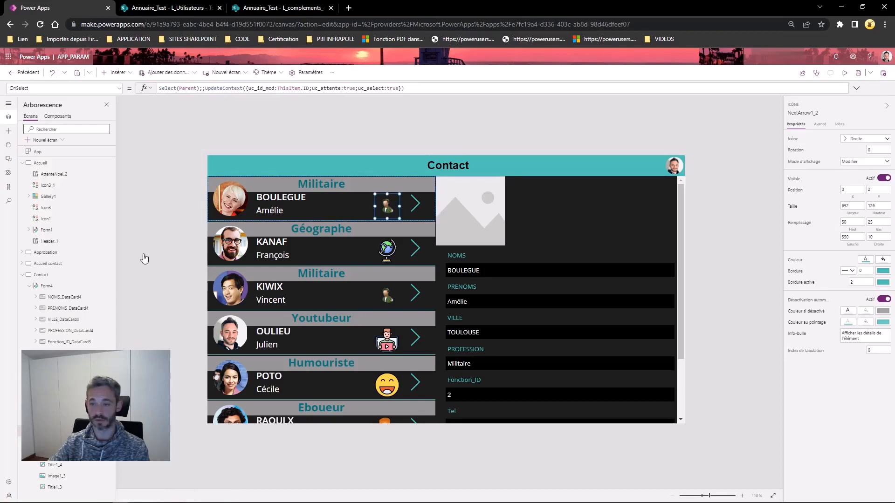
pyautogui.tripleClick(342, 89)
pyautogui.hotkey('ctrl', 'c')
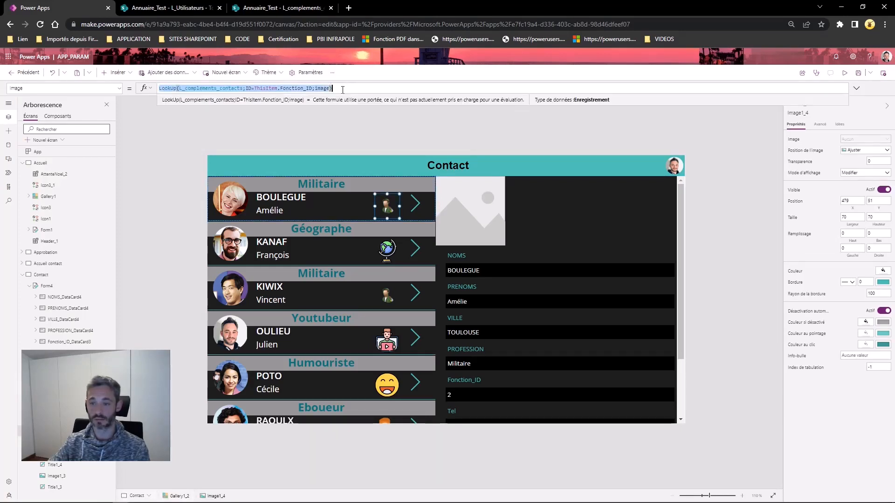
pyautogui.click(490, 217)
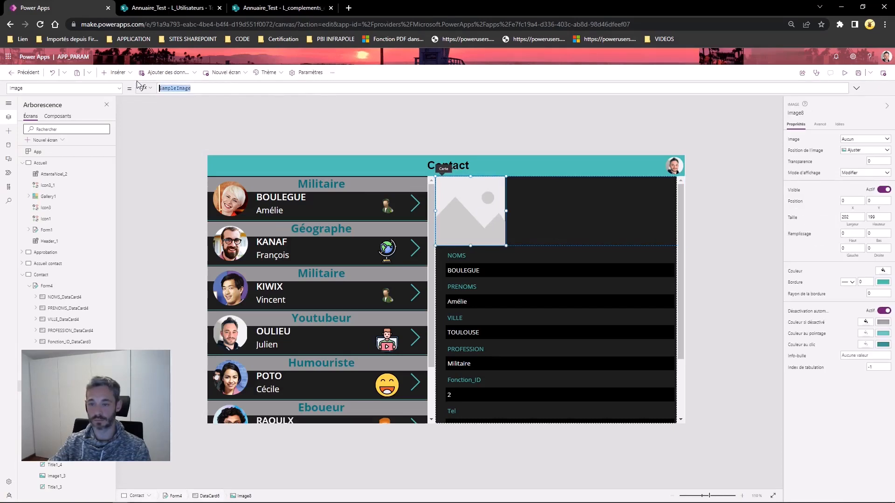
pyautogui.hotkey('ctrl', 'a')
pyautogui.hotkey('ctrl', 'v')
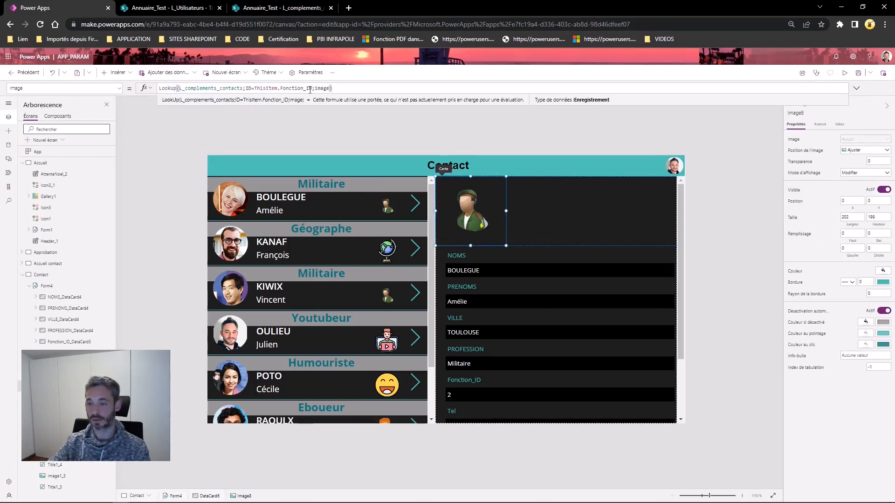
# - Examine the L_complements_contacts source and the ID=ThisItem.Fonction_ID condition in the card image's LookUp formula
pyautogui.click(256, 88)
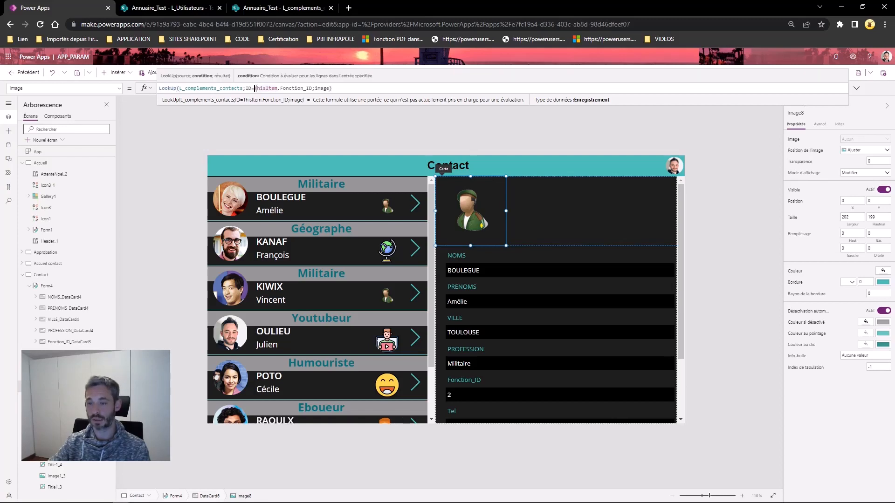
pyautogui.keyDown('shift'); pyautogui.click(313, 89); pyautogui.keyUp('shift')
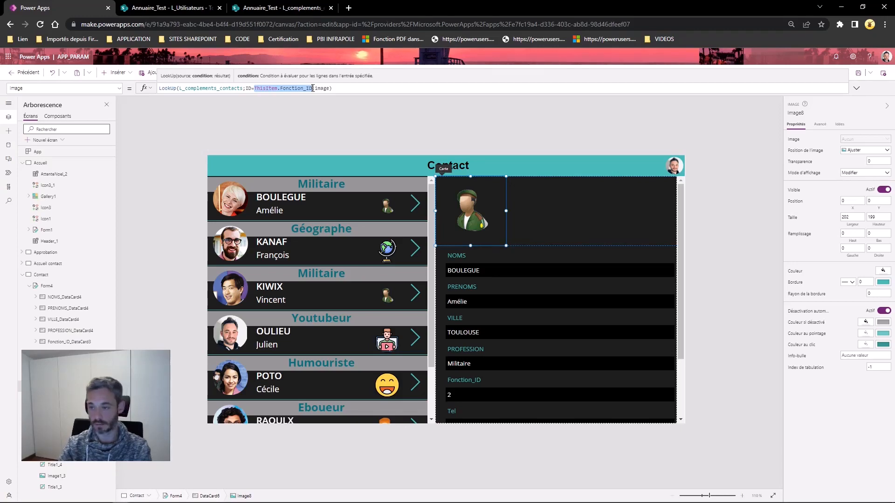
pyautogui.click(371, 88)
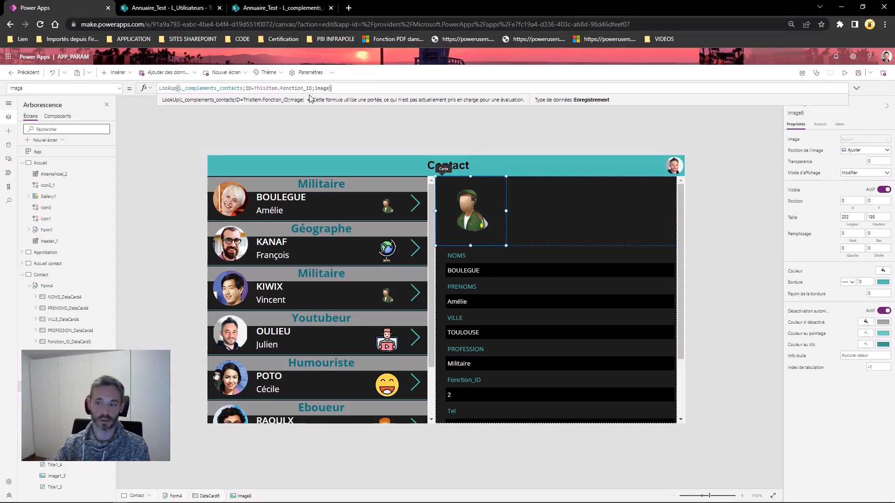
pyautogui.click(553, 214)
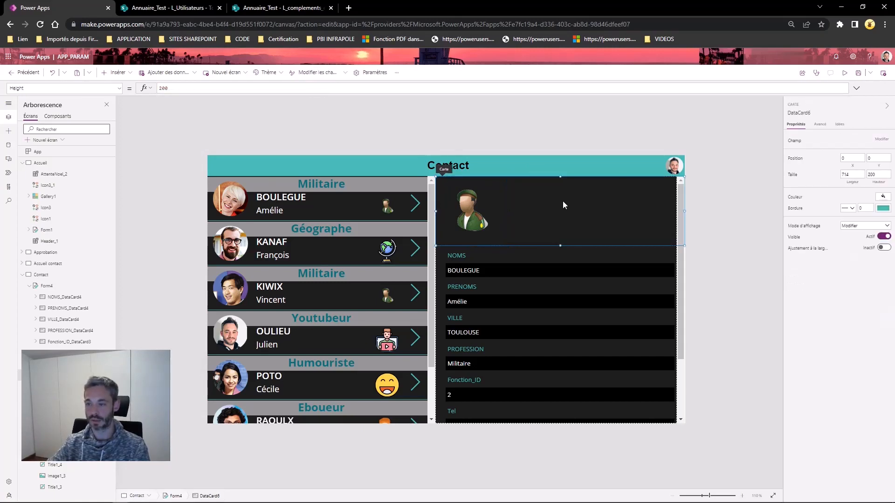
pyautogui.click(469, 214)
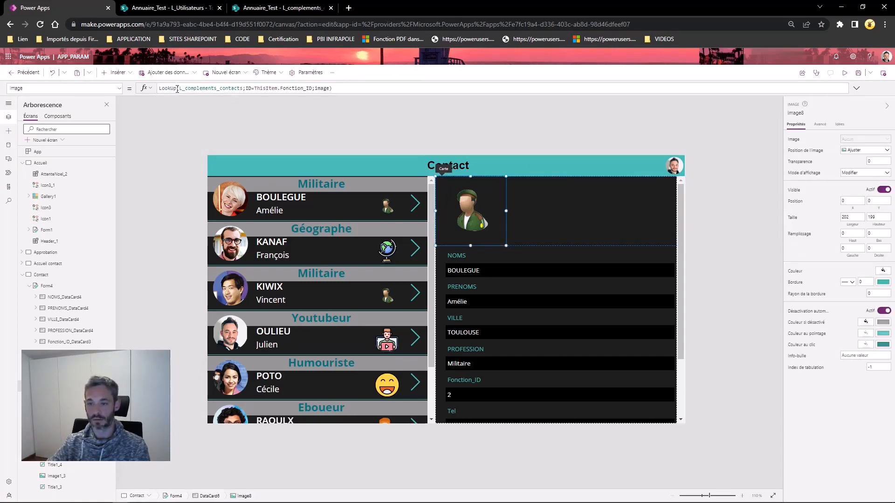
pyautogui.moveTo(180, 89); pyautogui.dragTo(313, 88)
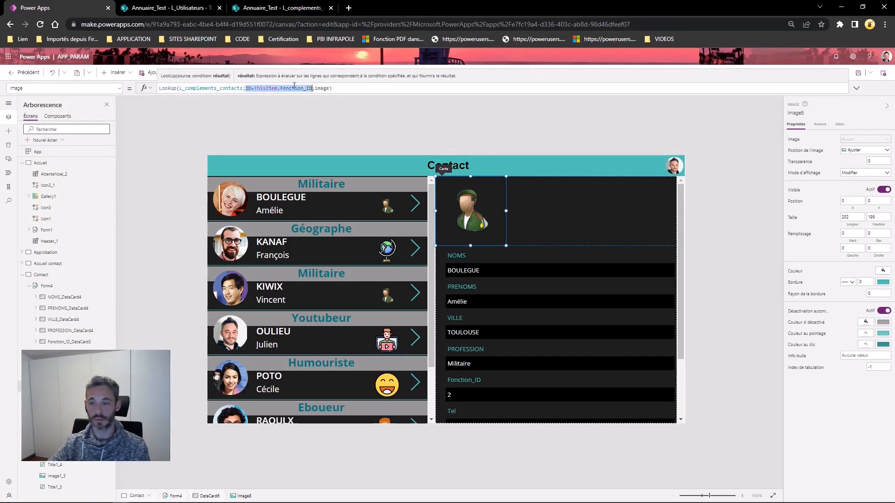
pyautogui.click(292, 89)
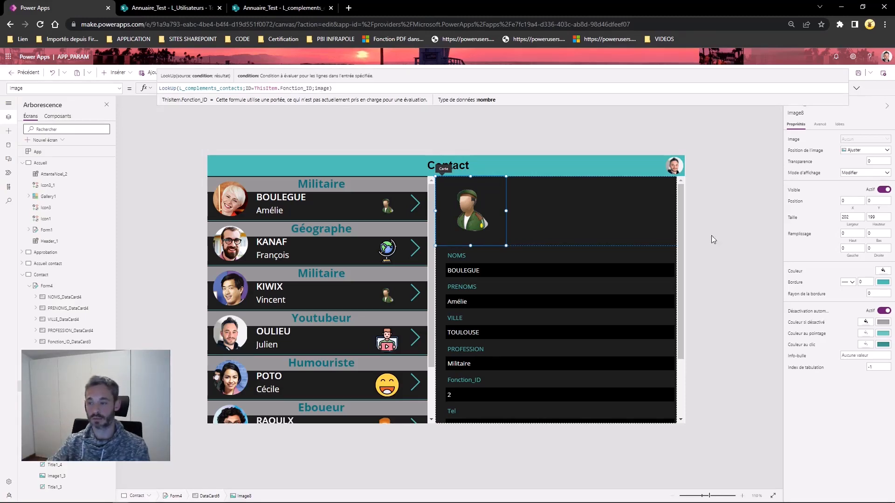
# - Insert a text label in the custom card beside the image, sized about 458 × 200 at X 225
pyautogui.click(583, 208)
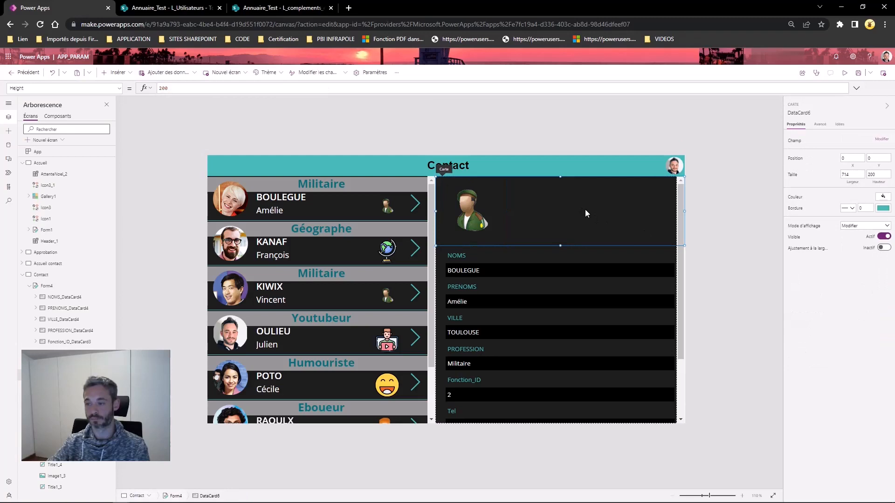
pyautogui.click(116, 72)
pyautogui.click(131, 120)
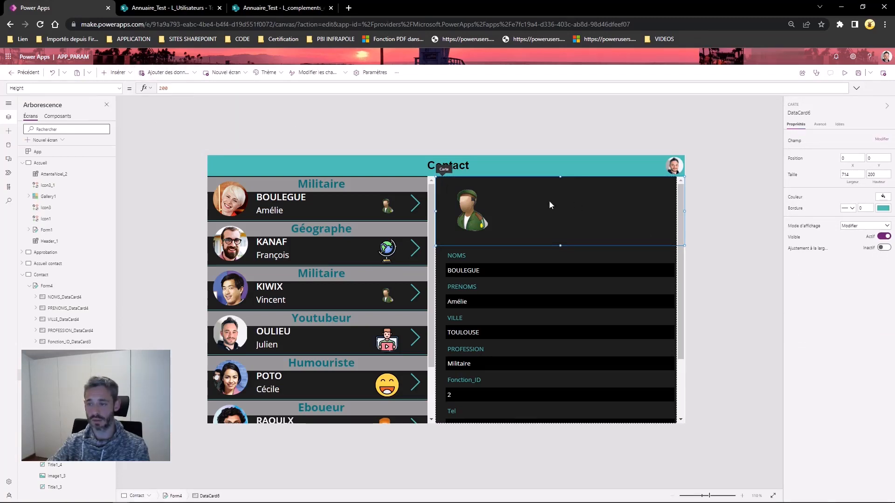
pyautogui.moveTo(491, 191); pyautogui.dragTo(680, 263)
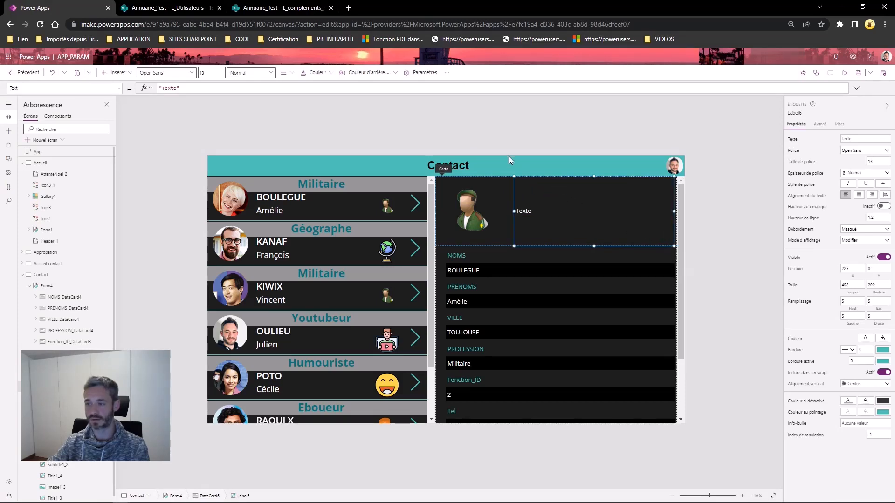
# - Set the label's Text to LookUp(L_complements_contacts;ID=ThisItem.Fonction_ID;role)
pyautogui.hotkey('ctrl', 'a')
pyautogui.press('BackSpace')
pyautogui.hotkey('ctrl', 'v')
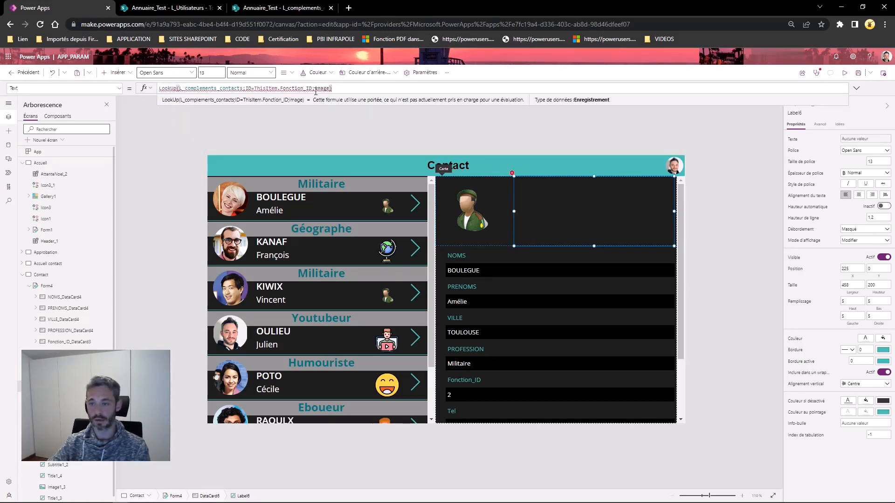
pyautogui.moveTo(315, 89); pyautogui.dragTo(329, 89)
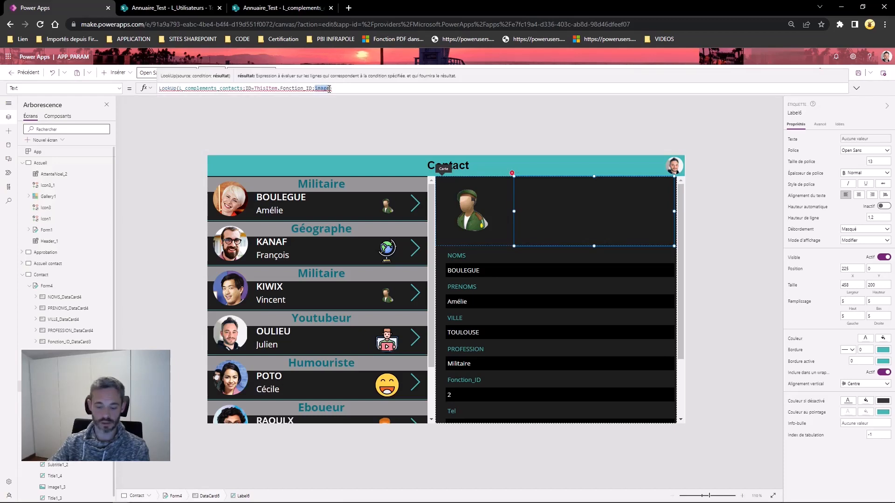
pyautogui.write('role')
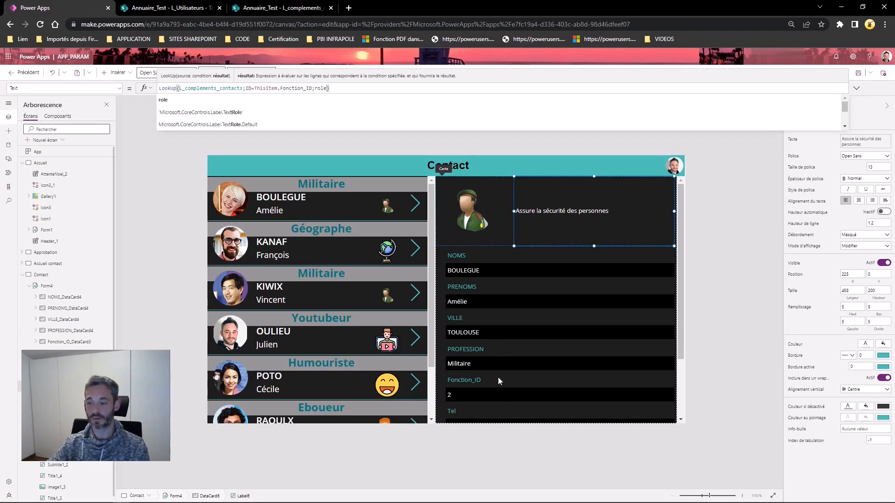
# - Hide the Fonction_ID and Tel cards of the contact form
pyautogui.click(526, 379)
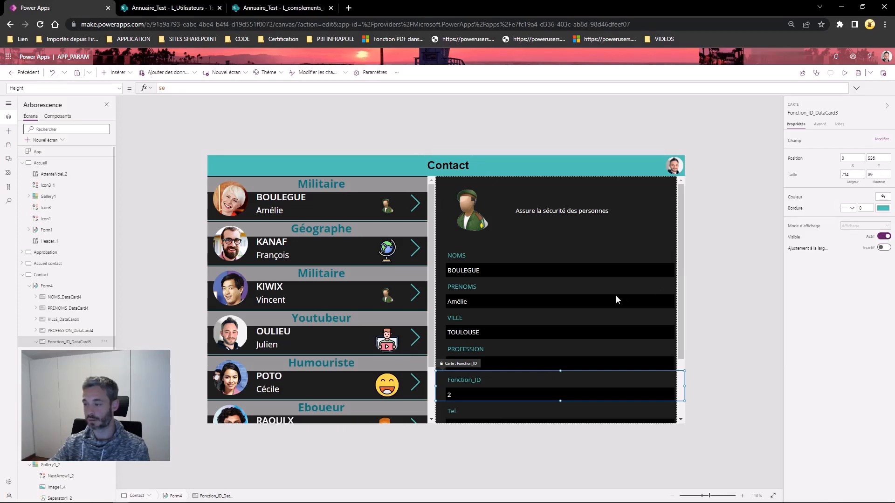
pyautogui.click(884, 237)
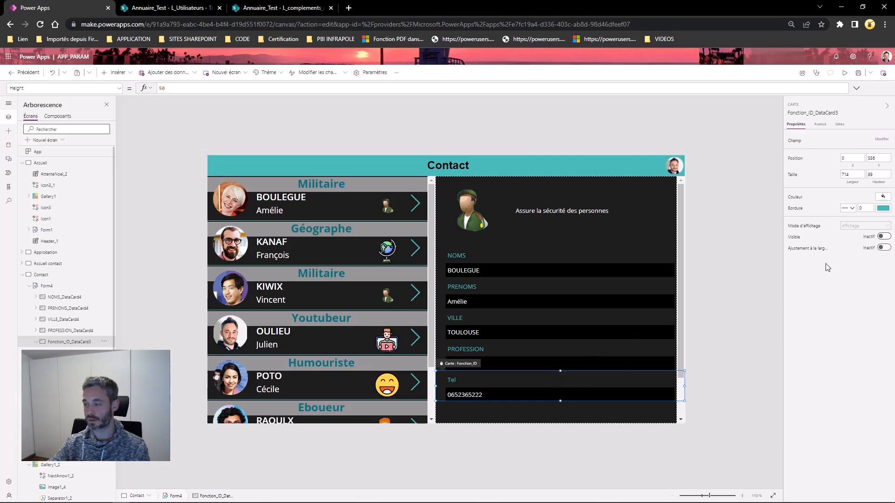
pyautogui.click(513, 384)
pyautogui.click(885, 237)
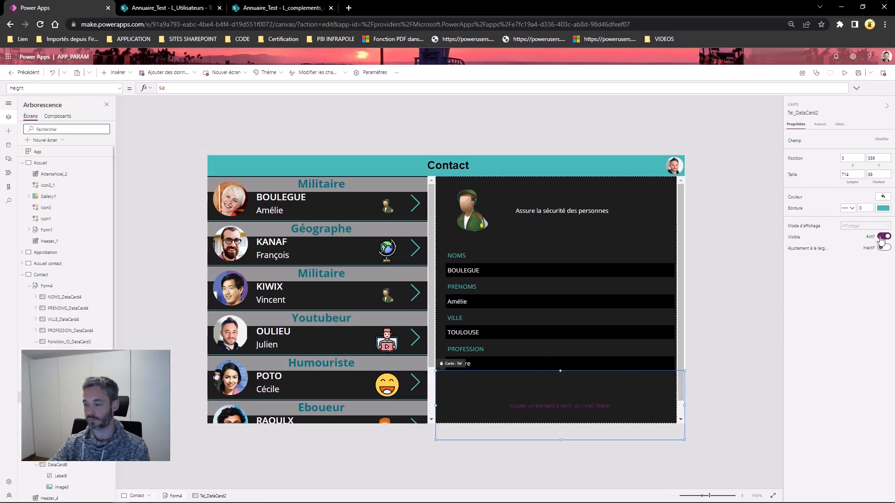
pyautogui.moveTo(561, 440); pyautogui.dragTo(563, 418)
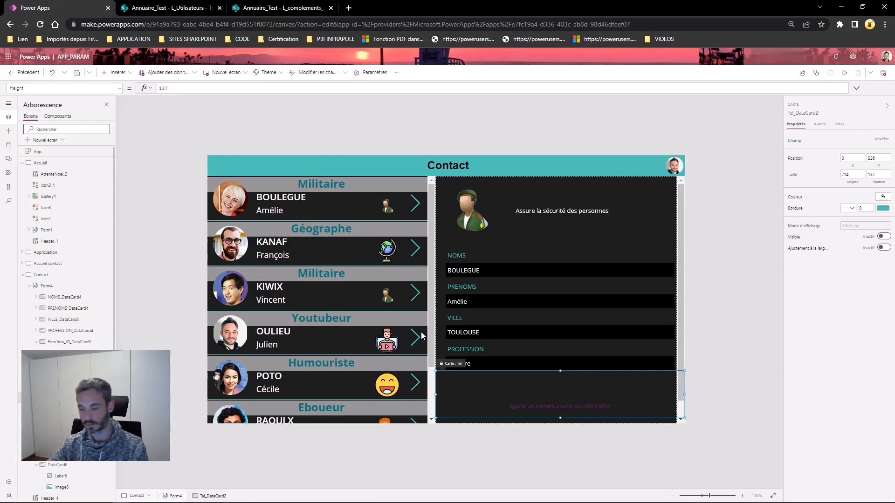
pyautogui.hotkey('ctrl', 'z')
pyautogui.hotkey('ctrl', 'z')
# - Reduce the empty custom card below PROFESSION to a height of about 136 and insert a Téléphone icon in it
pyautogui.moveTo(561, 438); pyautogui.dragTo(561, 418)
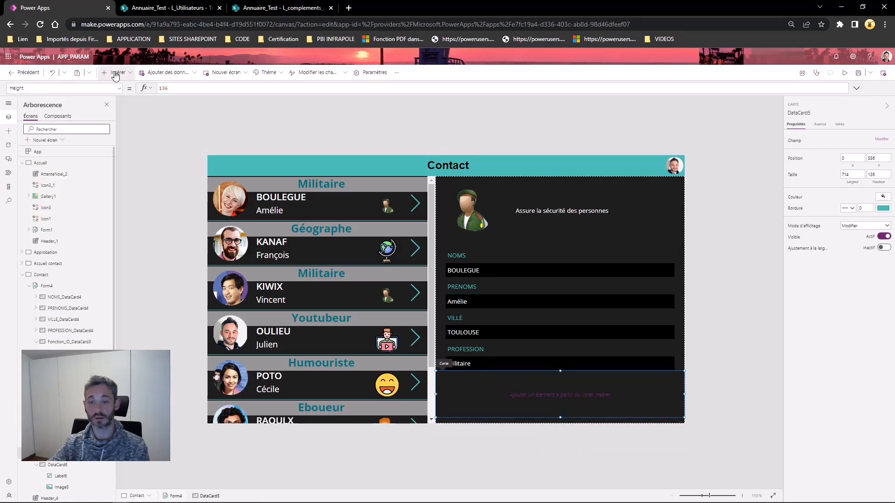
pyautogui.click(116, 73)
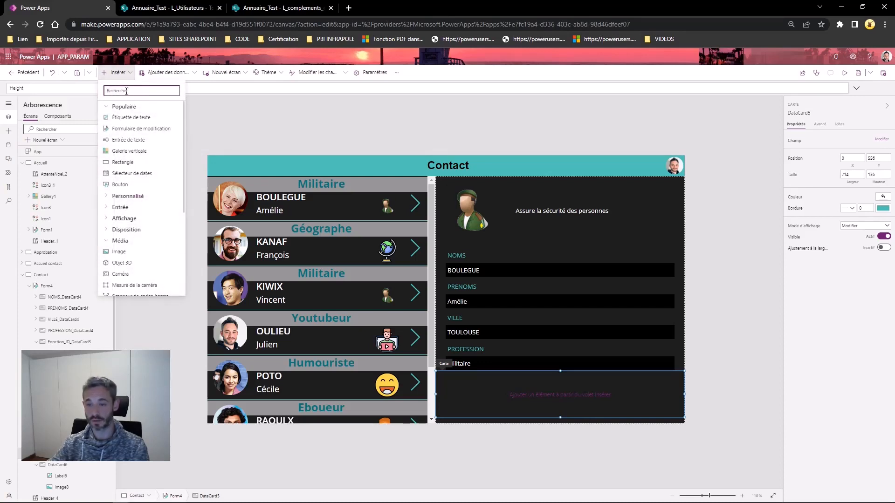
pyautogui.write('télé')
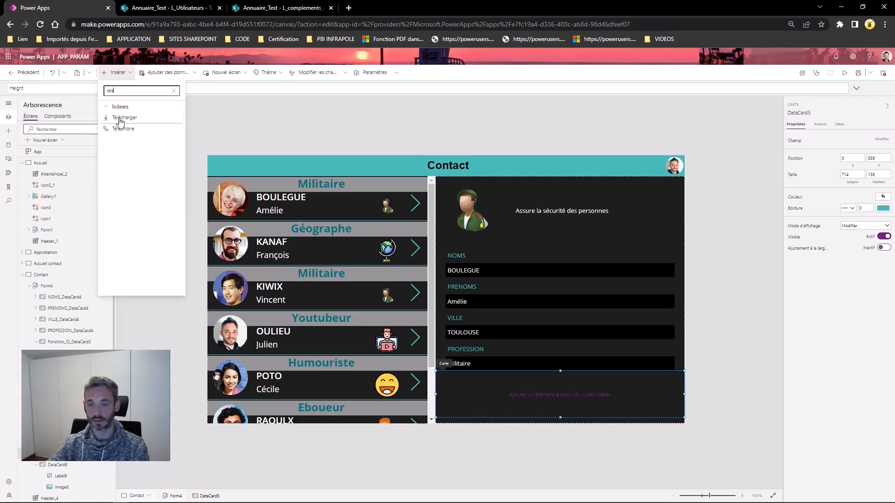
pyautogui.click(120, 130)
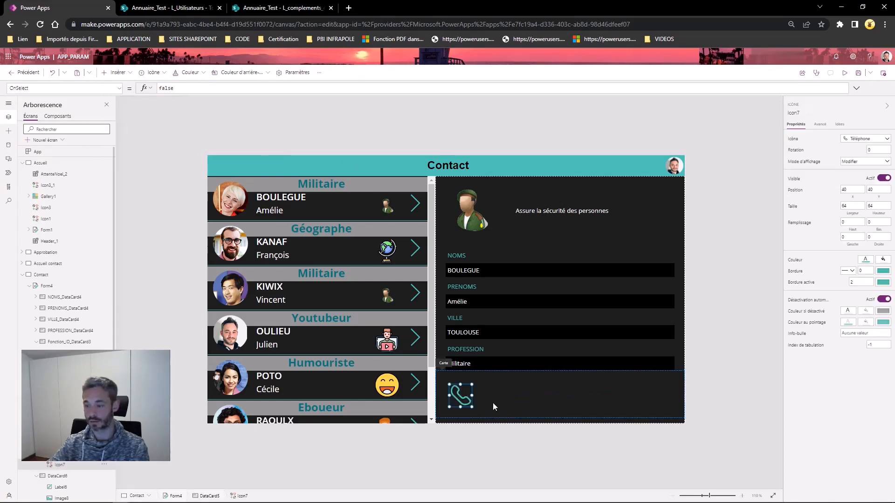
# - Stretch the phone icon over the whole custom card, about 714 × 135 at position 0, 0
pyautogui.moveTo(494, 391); pyautogui.dragTo(427, 423)
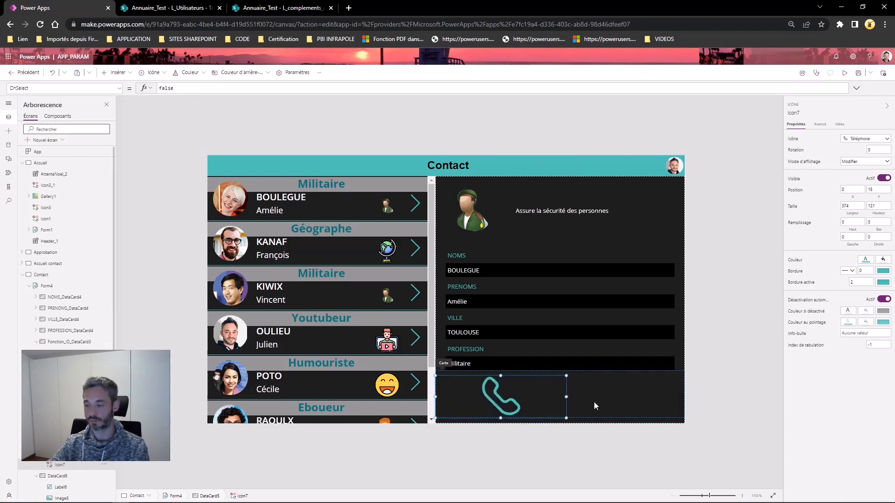
pyautogui.moveTo(568, 398); pyautogui.dragTo(685, 396)
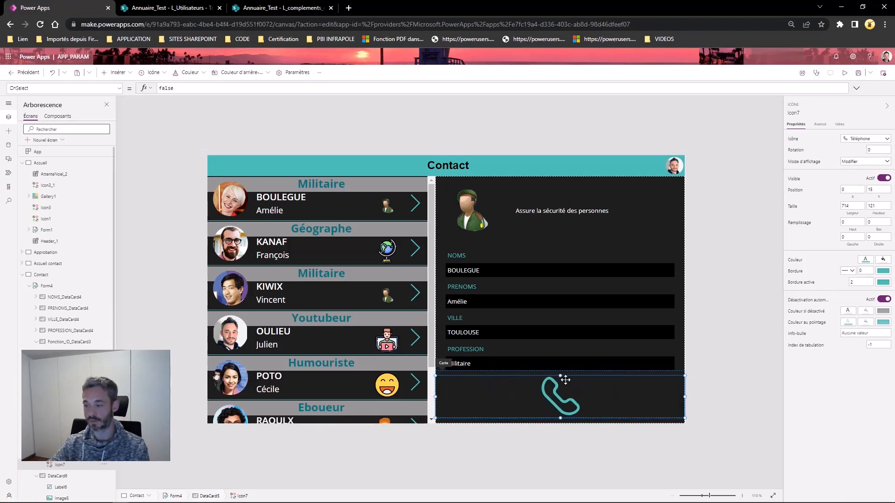
pyautogui.moveTo(561, 377); pyautogui.dragTo(561, 370)
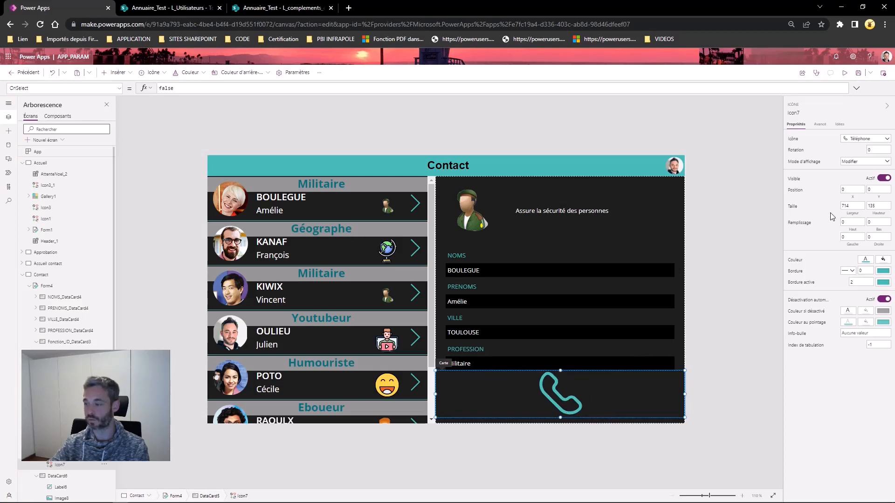
# - Set the phone icon's padding to 15 at the top and 5 at the bottom
pyautogui.click(852, 223)
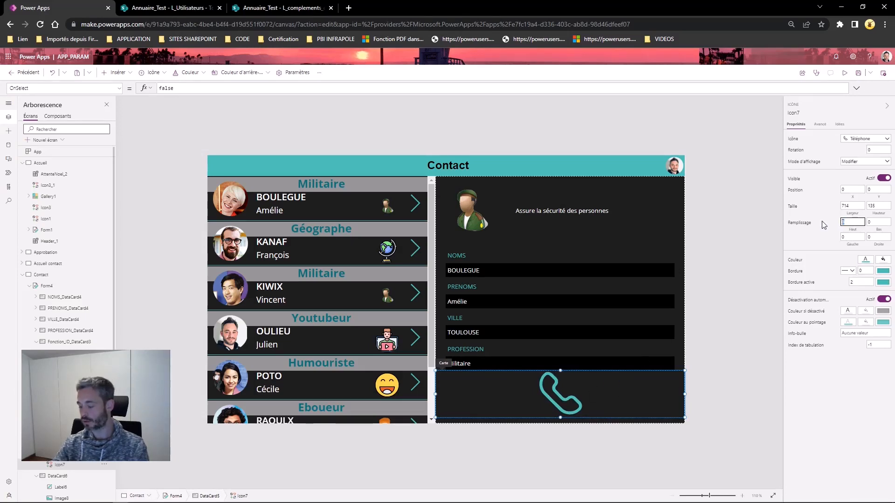
pyautogui.write('15')
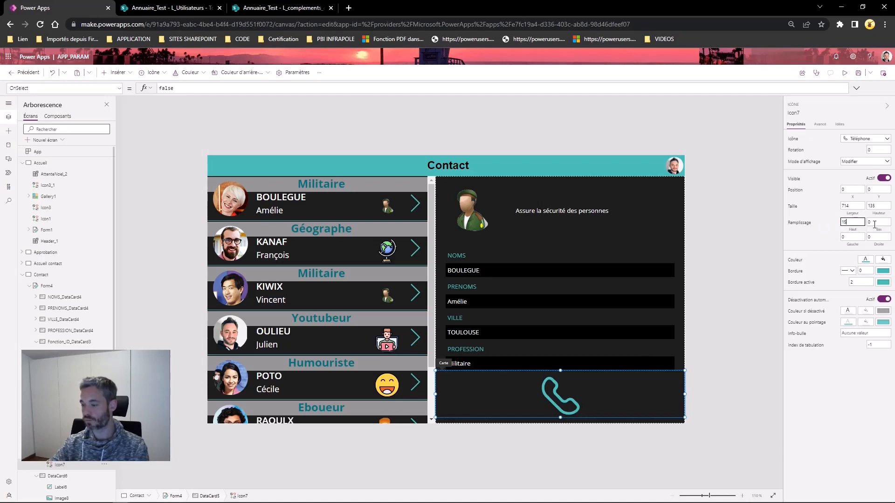
pyautogui.press('Tab')
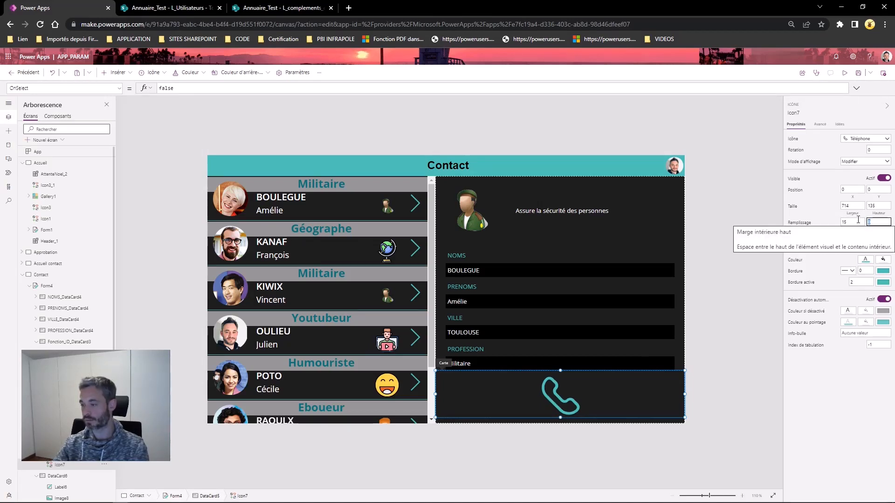
pyautogui.write('5')
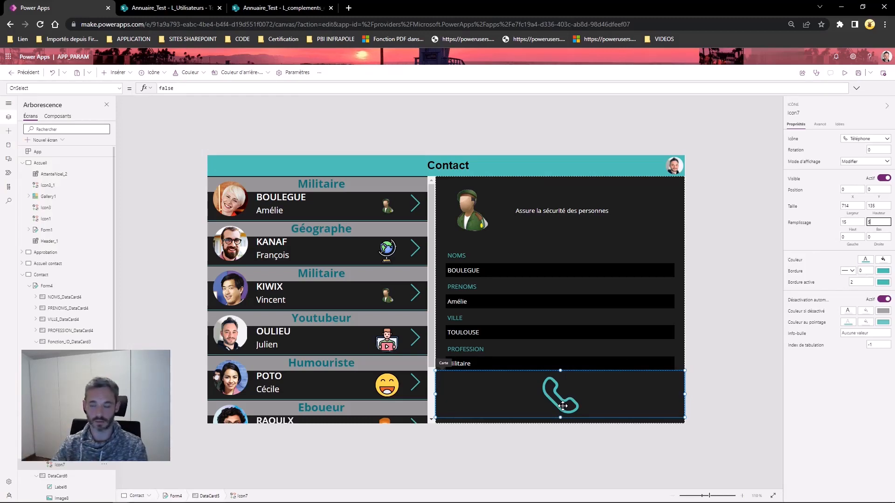
# - Hide the VILLE and PROFESSION cards of the contact form
pyautogui.click(529, 324)
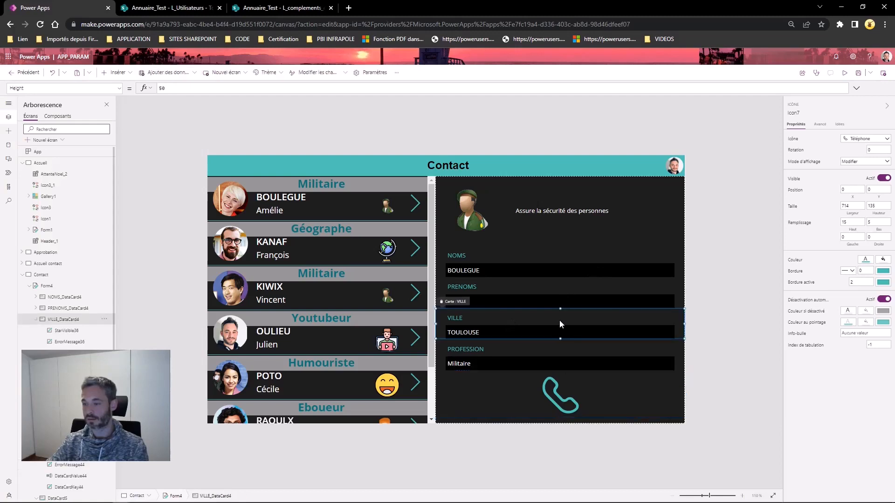
pyautogui.click(884, 237)
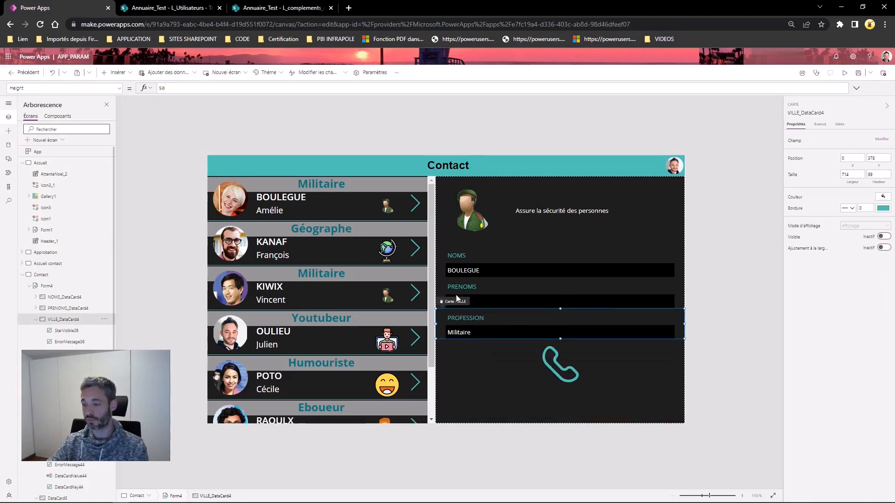
pyautogui.click(588, 292)
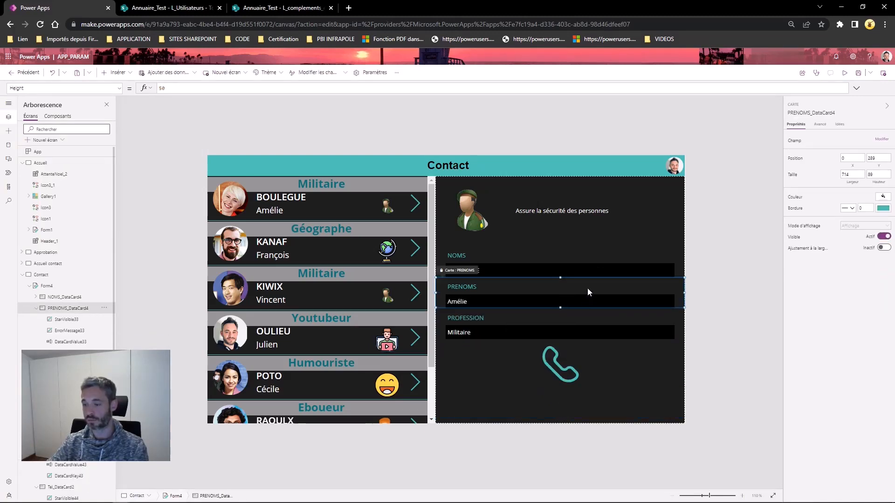
pyautogui.click(651, 314)
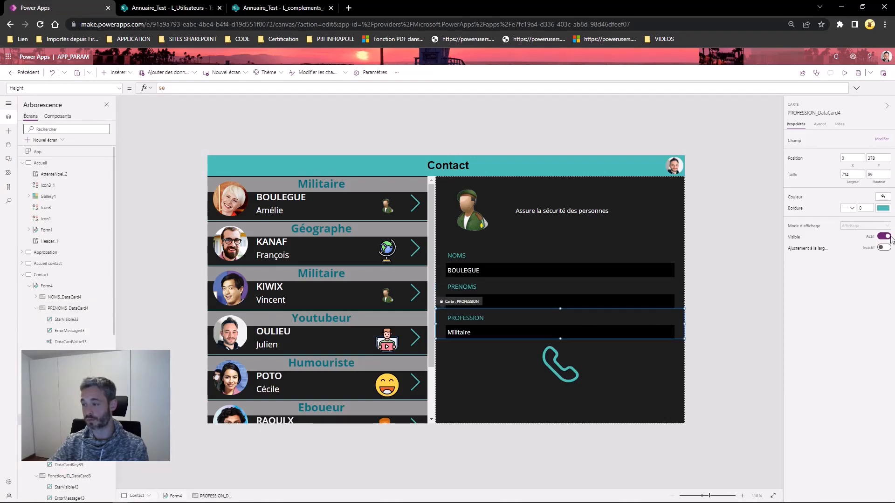
pyautogui.click(884, 237)
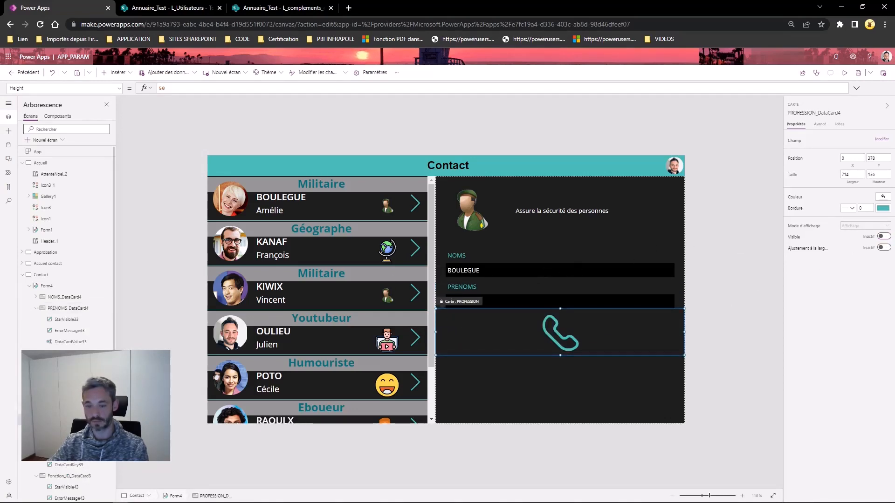
# - Make the hidden Tel card of the contact form visible above the phone icon card
pyautogui.click(36, 420)
pyautogui.click(36, 432)
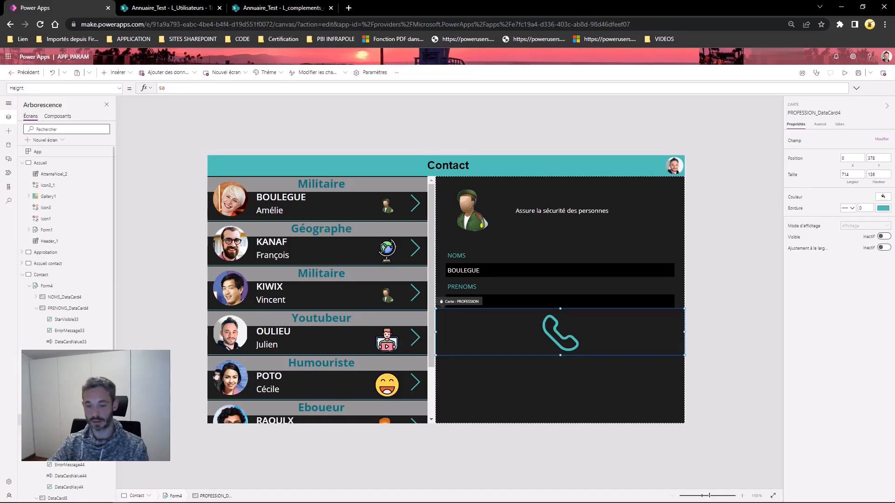
pyautogui.click(66, 443)
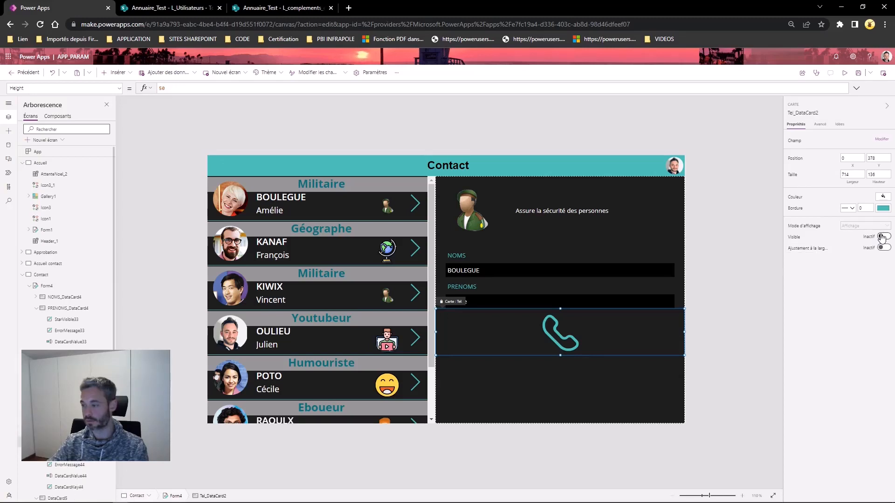
pyautogui.click(883, 236)
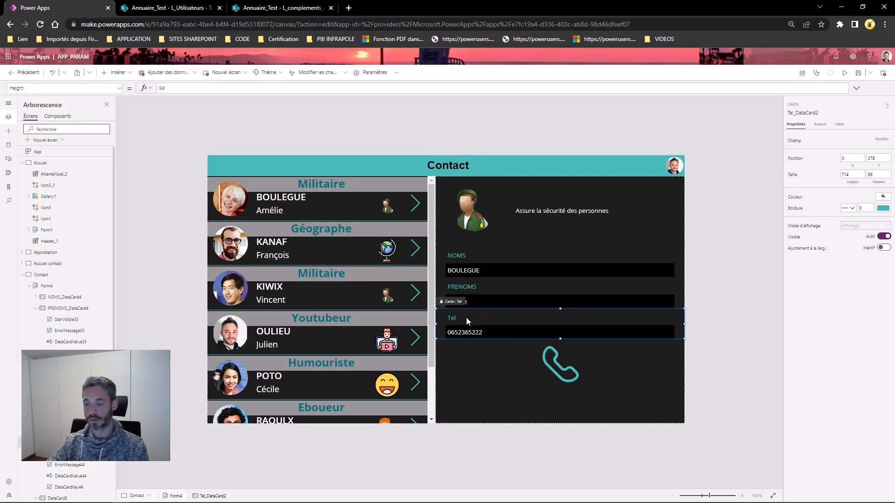
pyautogui.click(597, 365)
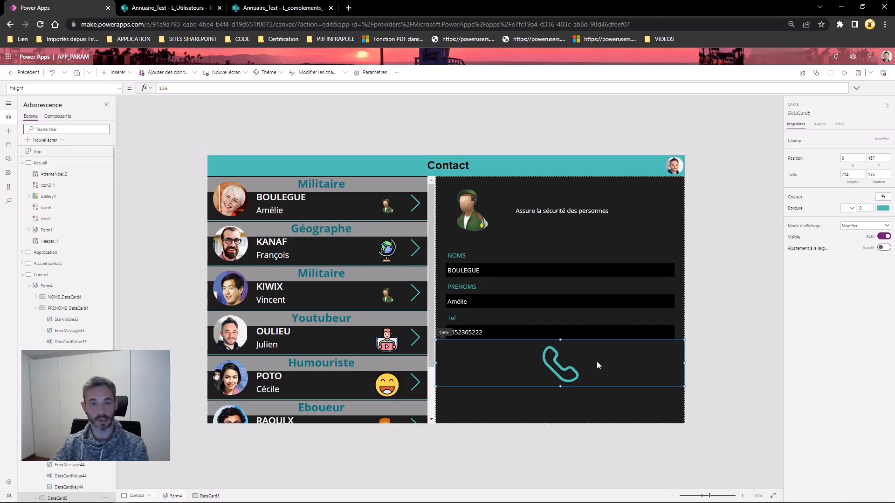
# - Preview the app and load the second and third gallery contacts to check the Tel field, closing the preview when finished
pyautogui.click(844, 73)
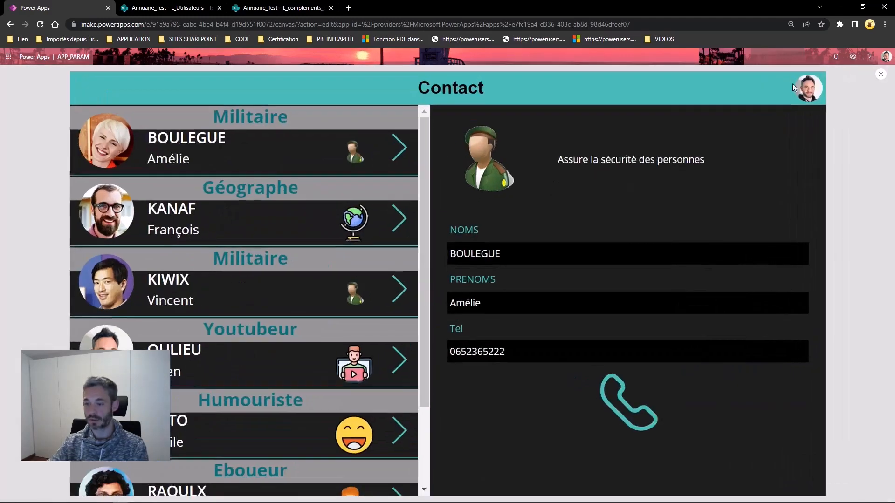
pyautogui.click(393, 218)
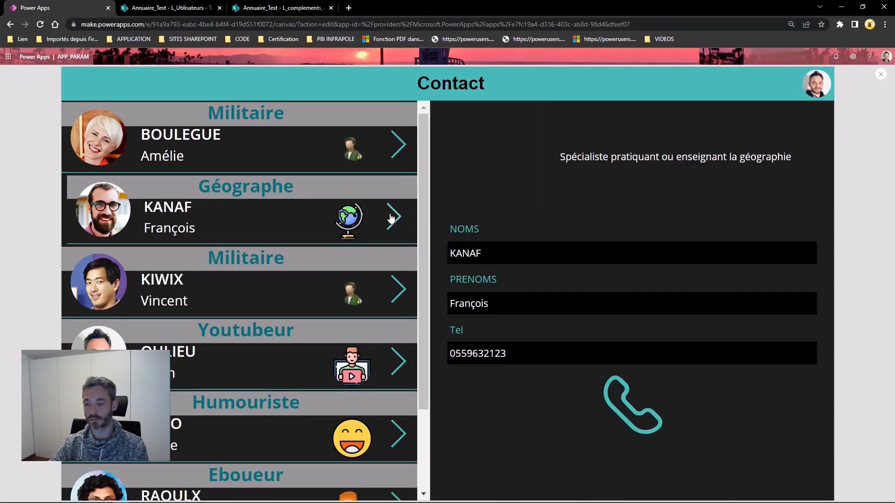
pyautogui.click(394, 283)
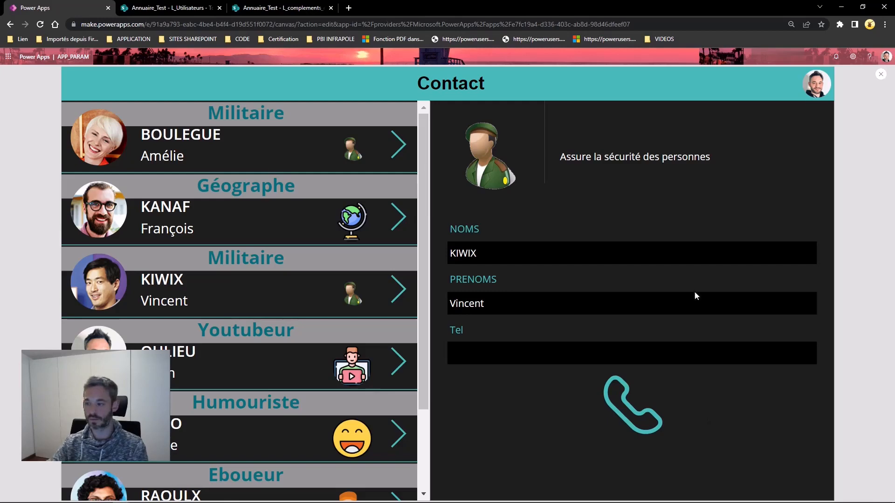
pyautogui.click(881, 76)
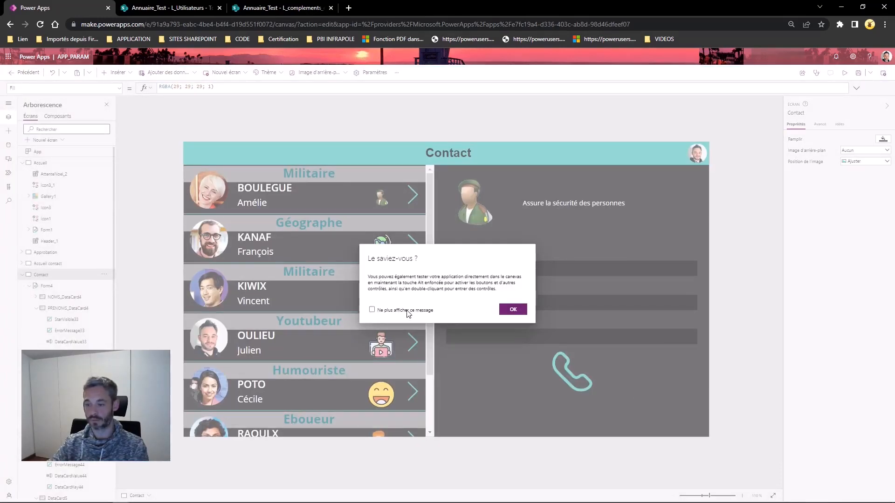
pyautogui.click(512, 310)
# - Set the Visible property of the custom card holding the phone icon to !IsBlank(ThisItem.Tel)
pyautogui.click(566, 369)
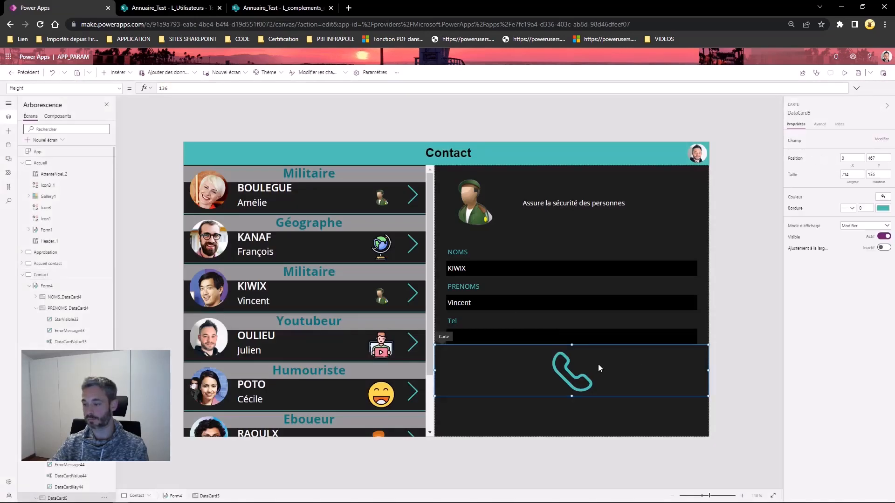
pyautogui.click(801, 239)
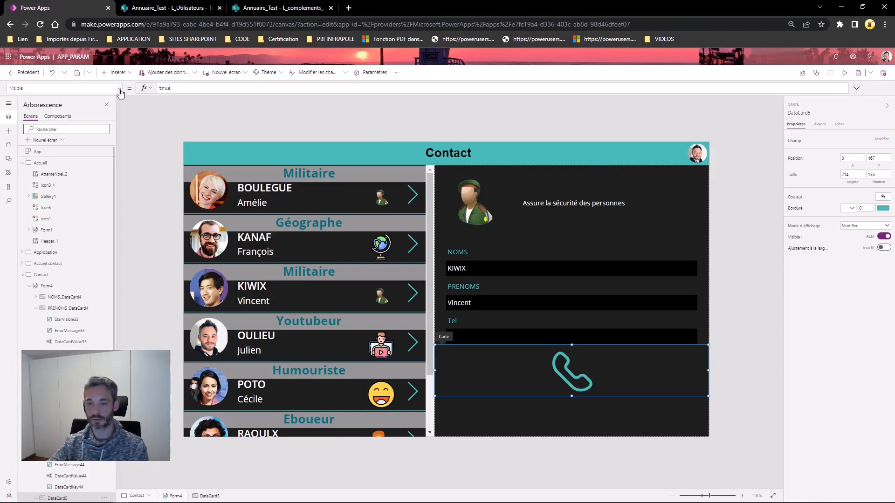
pyautogui.click(114, 89)
pyautogui.click(189, 91)
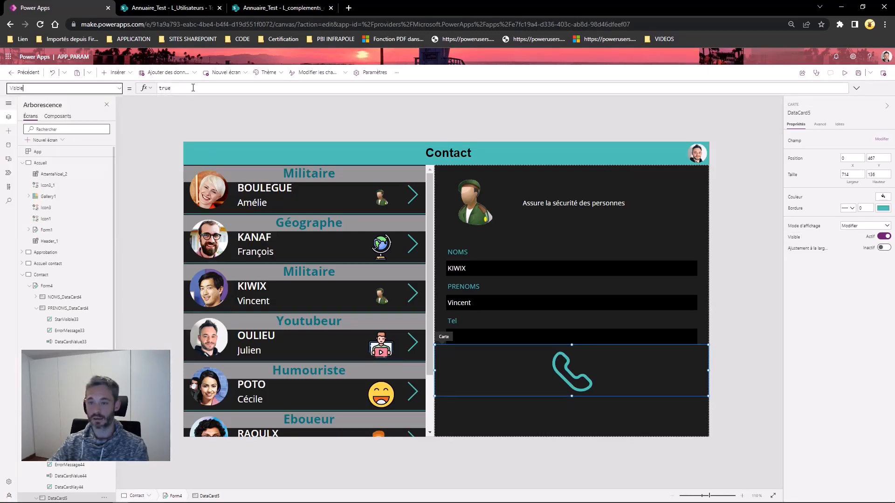
pyautogui.moveTo(189, 91); pyautogui.dragTo(148, 93)
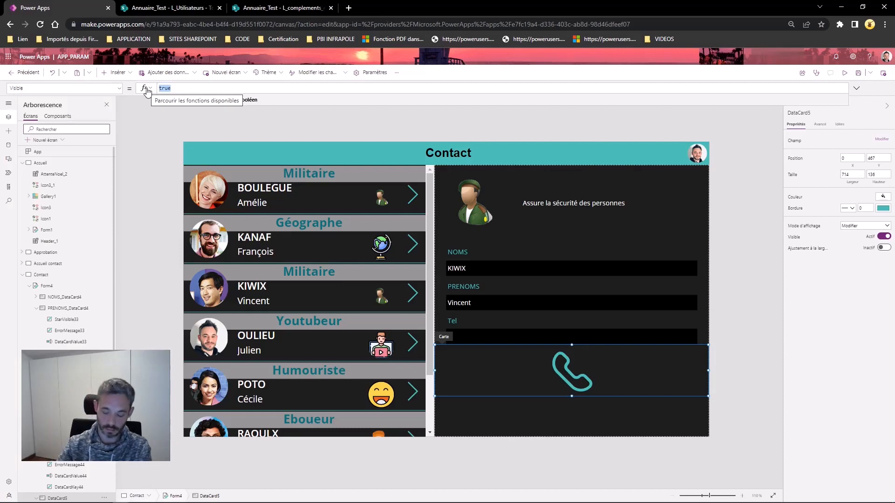
pyautogui.write('!')
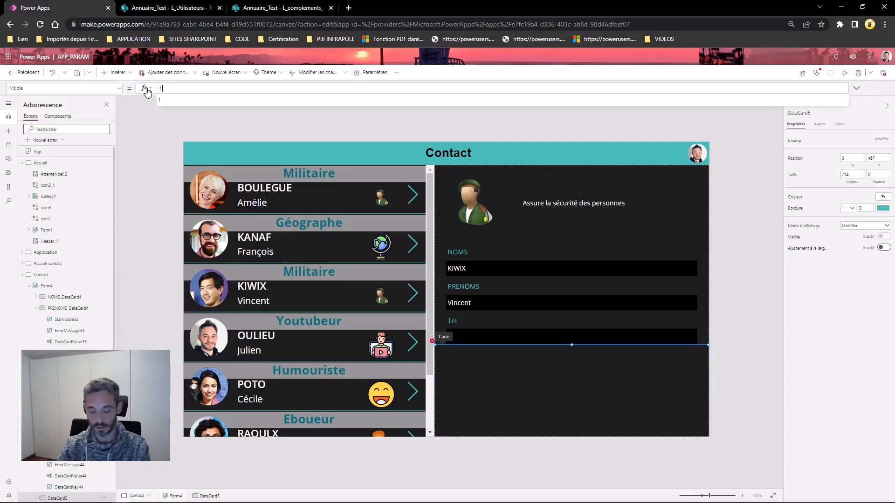
pyautogui.write('IsBlank(')
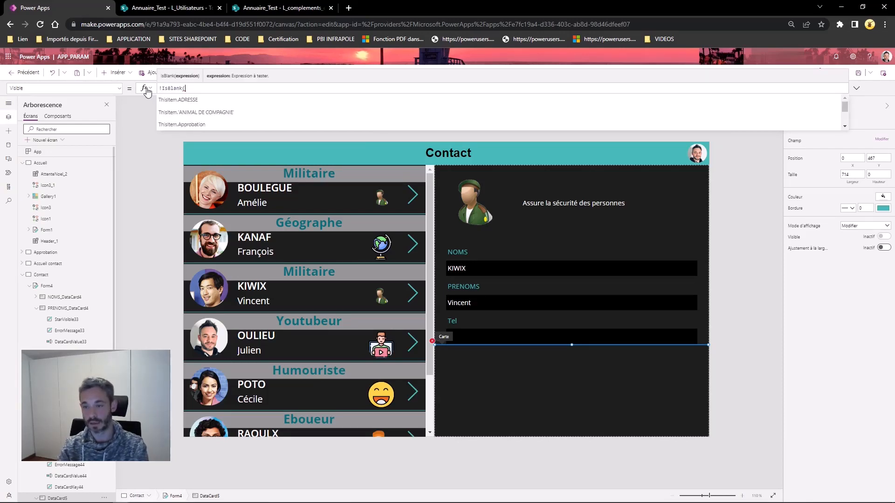
pyautogui.write('ThisItem.')
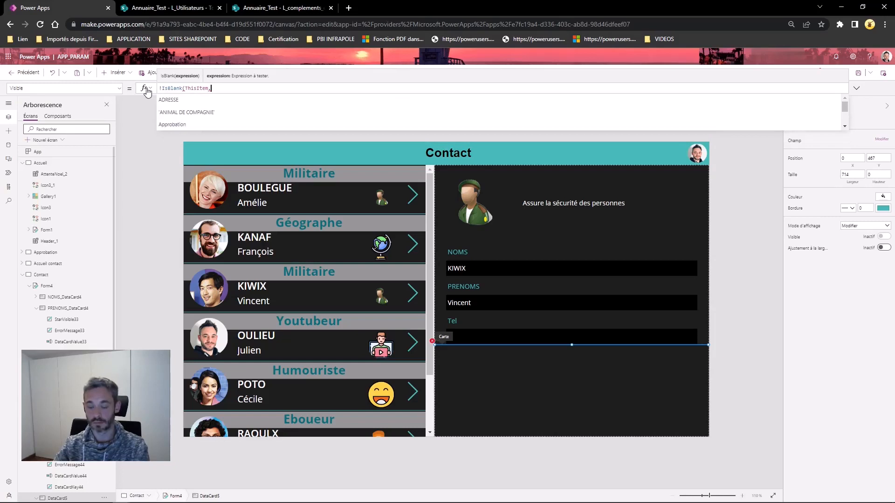
pyautogui.write('te')
pyautogui.press('Tab')
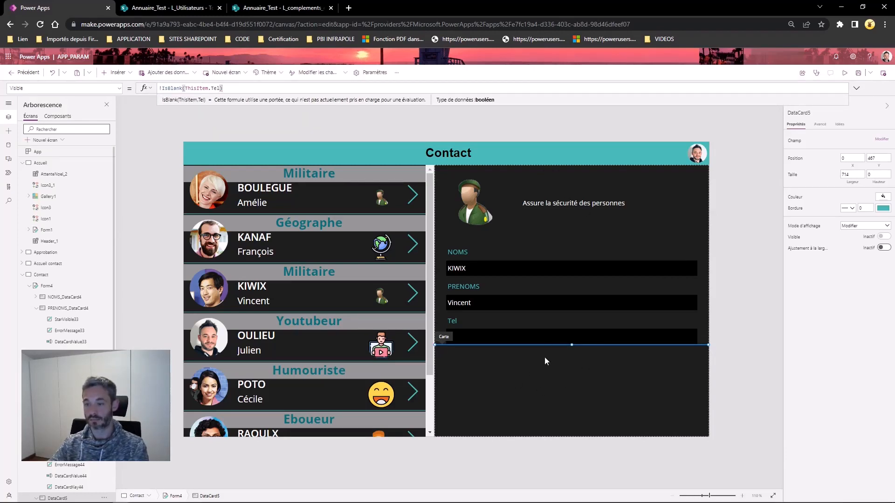
# - Preview the app and load several gallery contacts to check when the phone icon shows, then return to editing
pyautogui.click(845, 73)
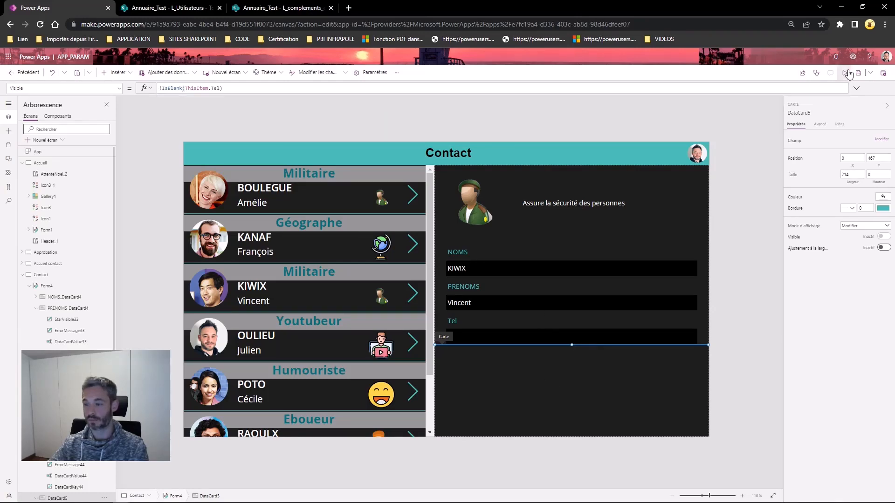
pyautogui.click(402, 147)
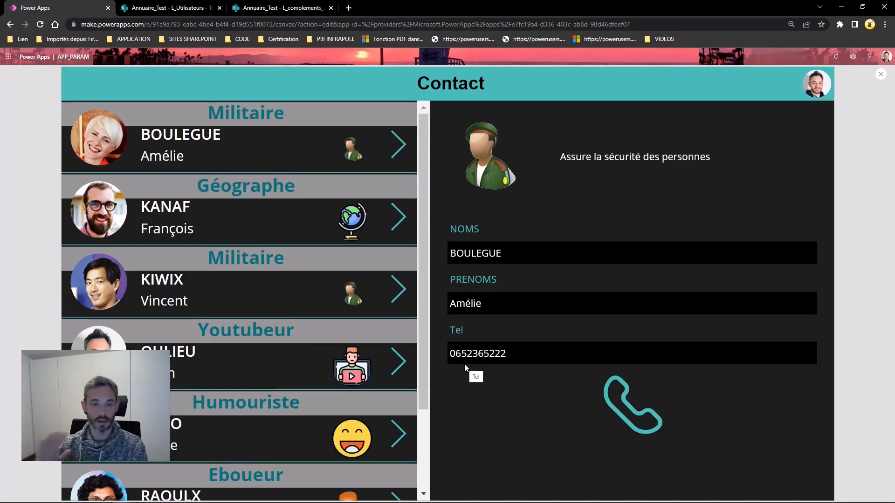
pyautogui.click(392, 215)
pyautogui.click(395, 290)
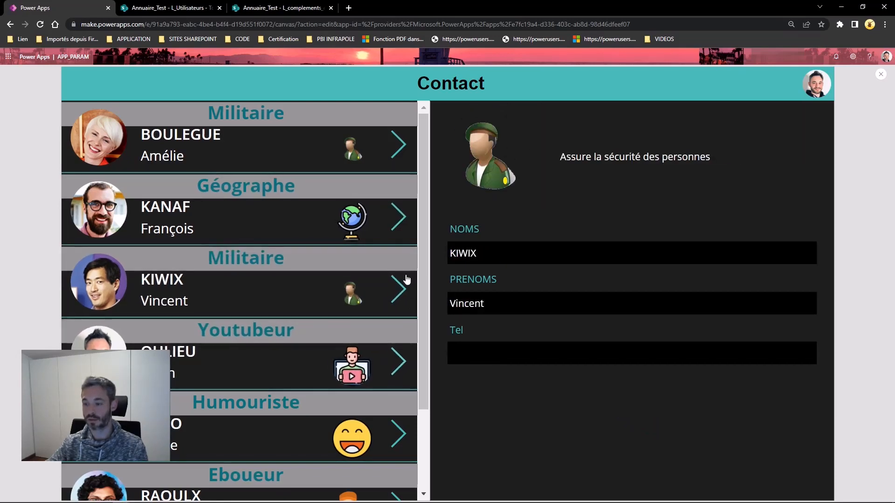
pyautogui.click(398, 216)
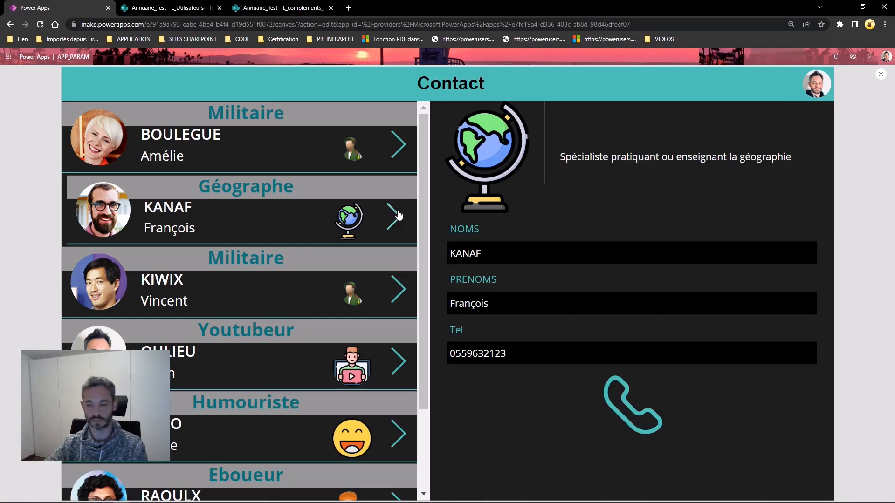
pyautogui.scroll(-2, 395, 242)
pyautogui.click(398, 325)
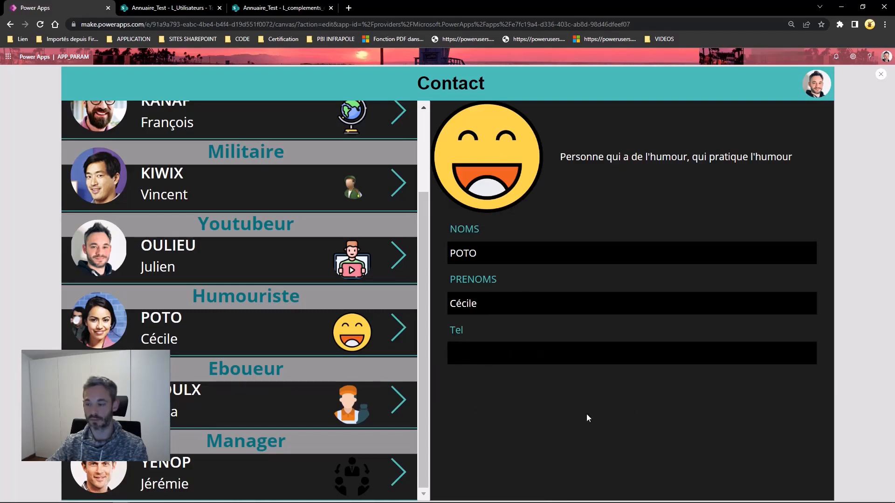
pyautogui.click(881, 74)
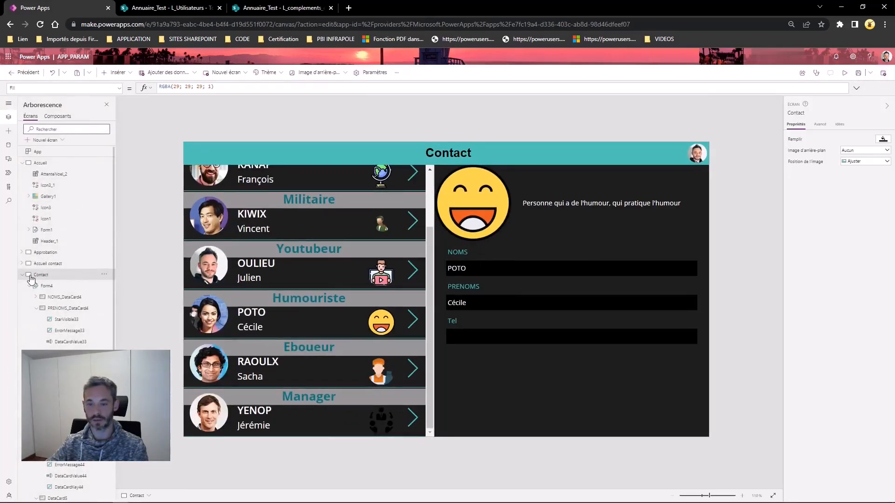
# - Insert the custom Attente component and fit it over the contact form, 714 × 708 at position 652, 60
pyautogui.click(118, 72)
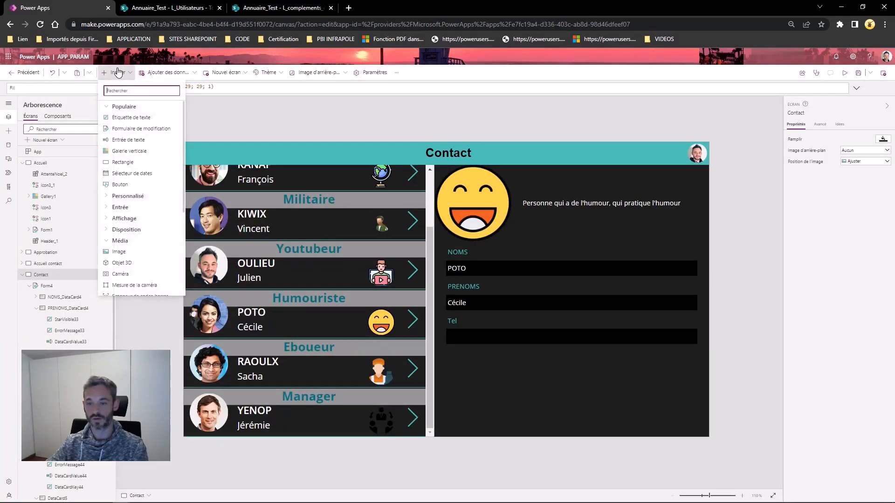
pyautogui.click(107, 198)
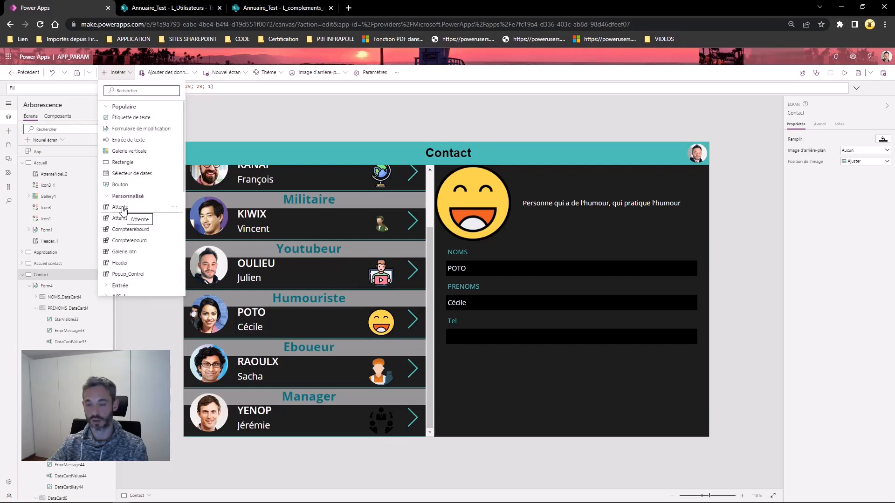
pyautogui.click(123, 208)
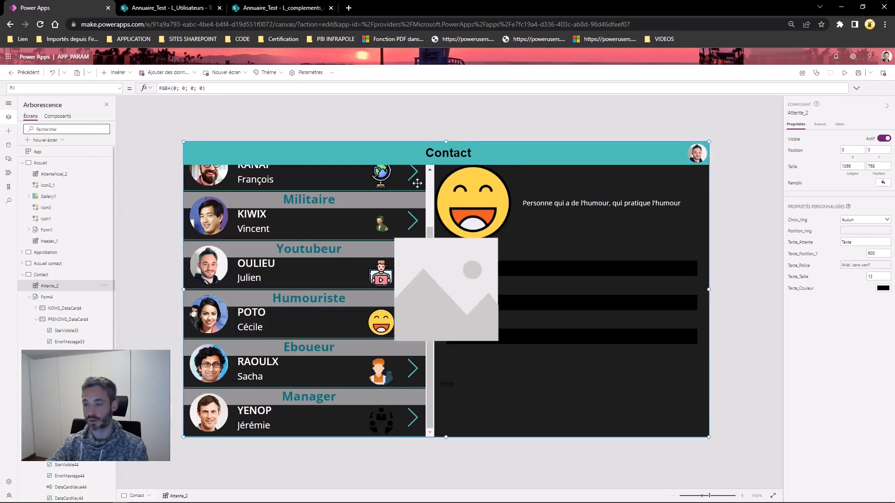
pyautogui.moveTo(182, 290); pyautogui.dragTo(435, 284)
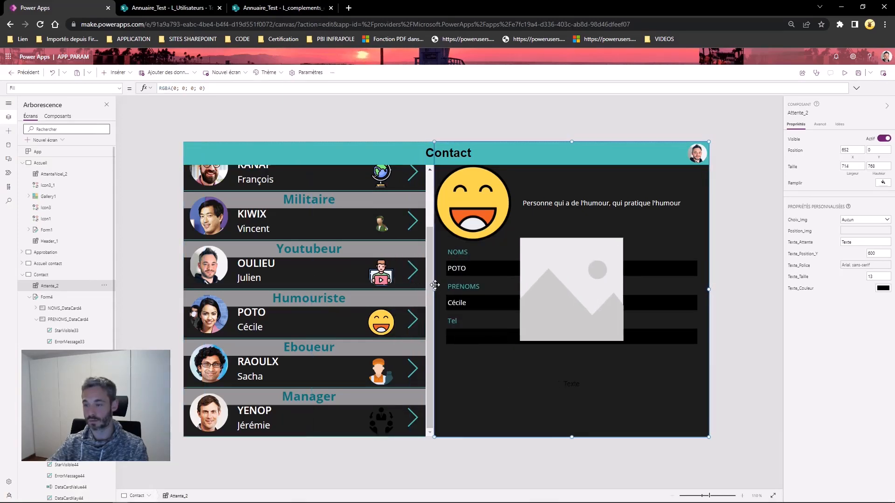
pyautogui.moveTo(573, 141); pyautogui.dragTo(570, 164)
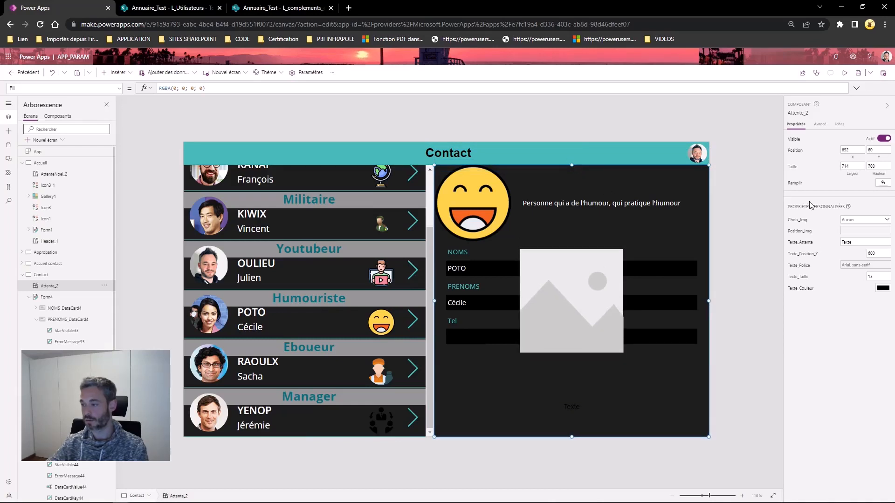
# - Set the Texte_Attente property of the Attente component to "Chargement"
pyautogui.click(846, 242)
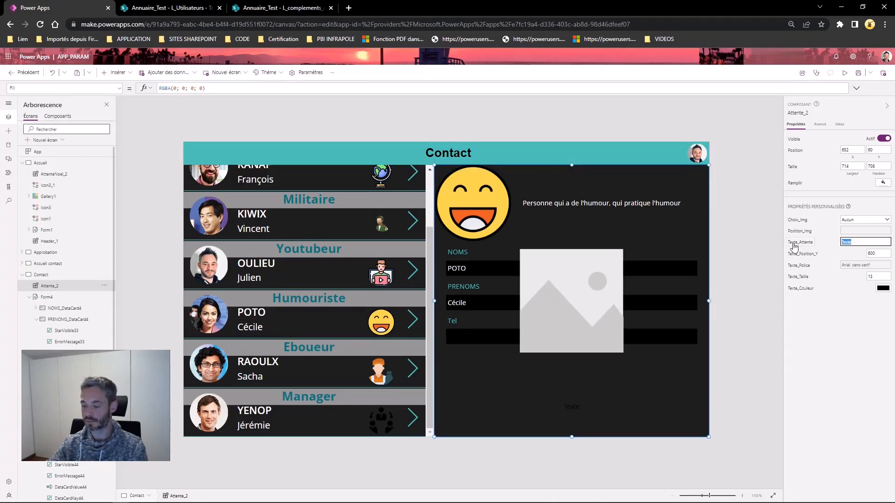
pyautogui.press('BackSpace')
pyautogui.press('BackSpace')
pyautogui.press('BackSpace')
pyautogui.press('BackSpace')
pyautogui.press('BackSpace')
pyautogui.write('Chargement')
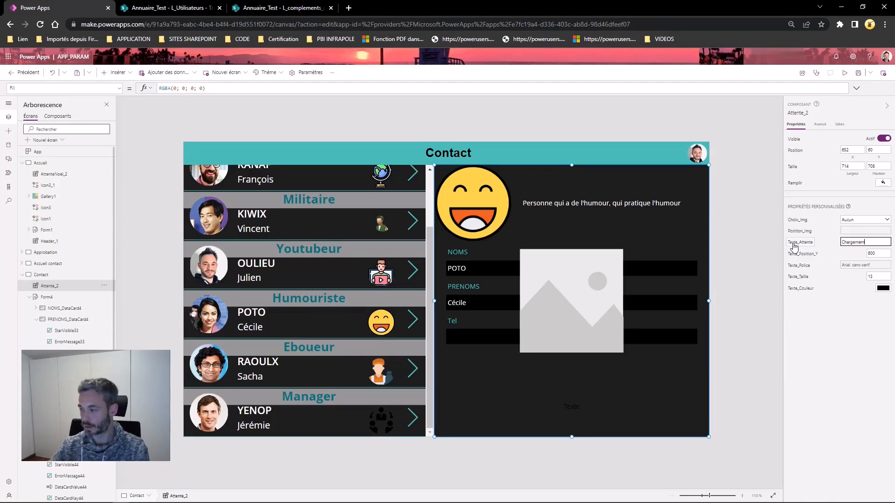
# - Set the Attente component's Choix_Img to unnamed (1) and its fill to light grey, RGBA(237; 237; 237; 1)
pyautogui.click(870, 223)
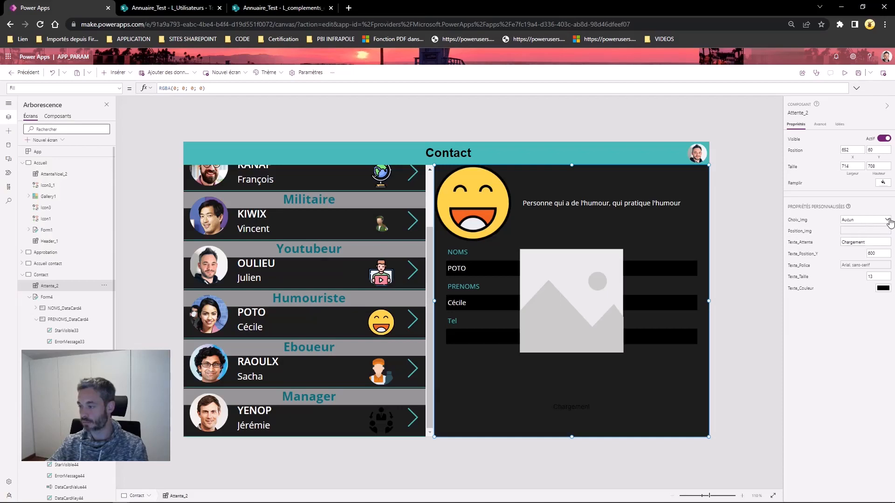
pyautogui.click(887, 223)
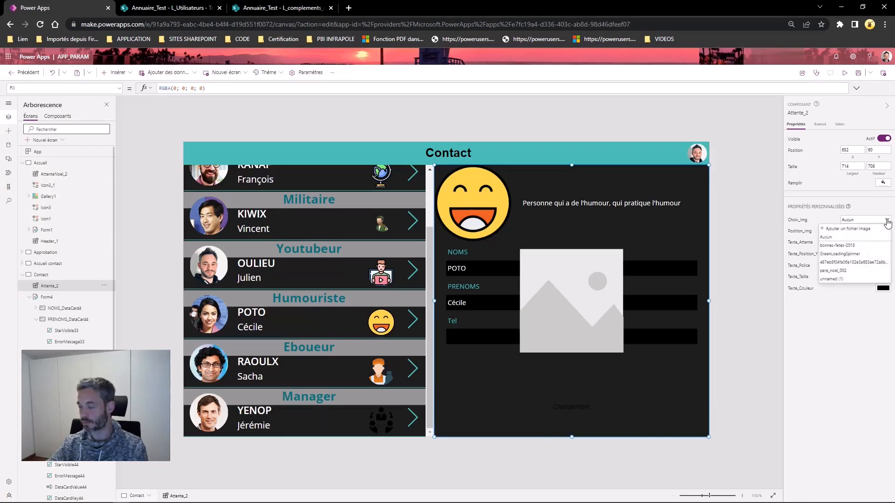
pyautogui.click(832, 279)
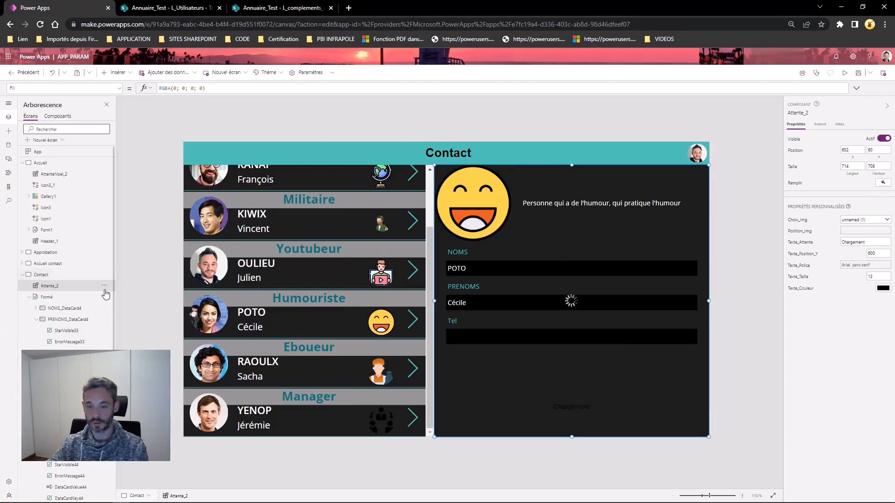
pyautogui.click(881, 186)
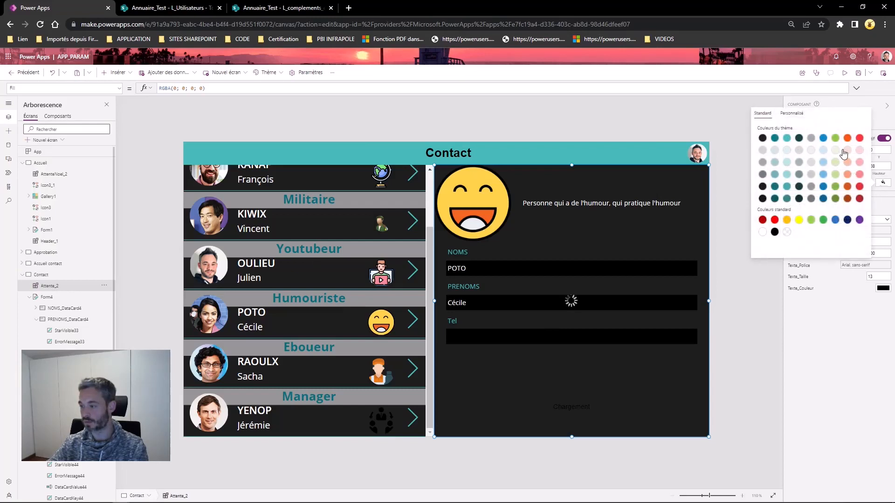
pyautogui.click(813, 152)
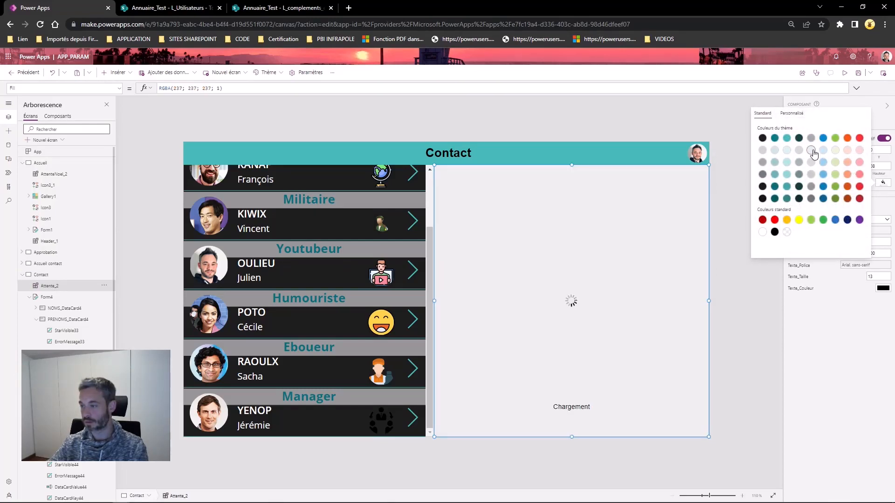
pyautogui.click(847, 412)
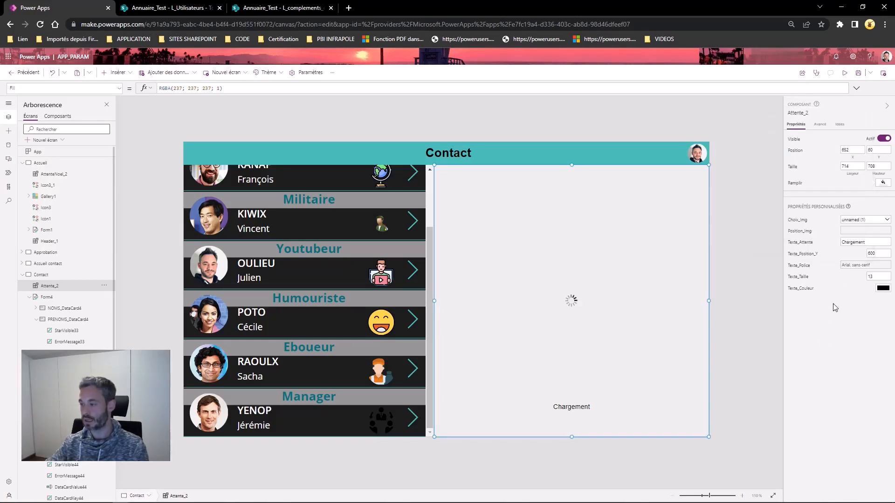
# - Set the component's Position_Img to {ImagePosition:ImagePosition.Fill} and its Texte_Taille to 18
pyautogui.click(865, 231)
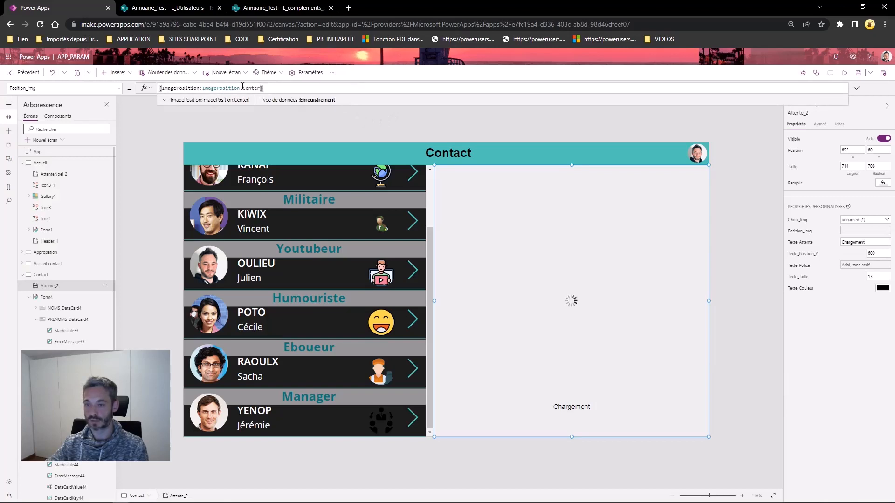
pyautogui.moveTo(243, 88); pyautogui.dragTo(261, 88)
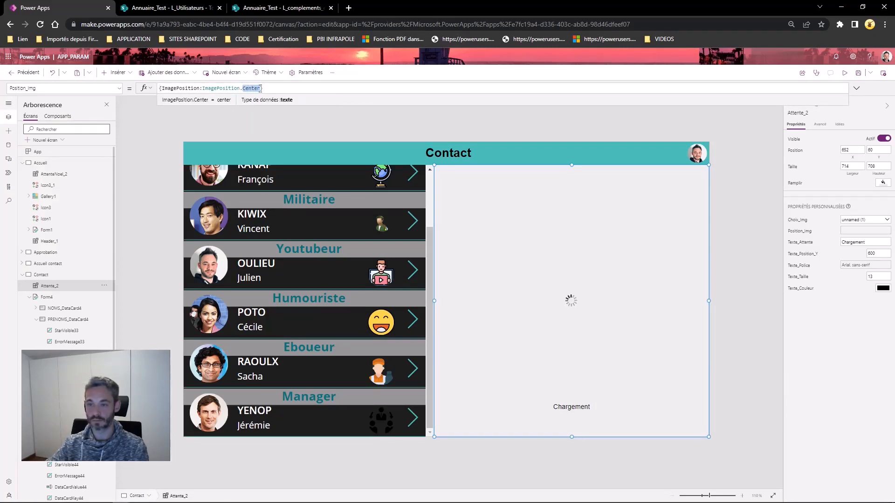
pyautogui.write('Fill')
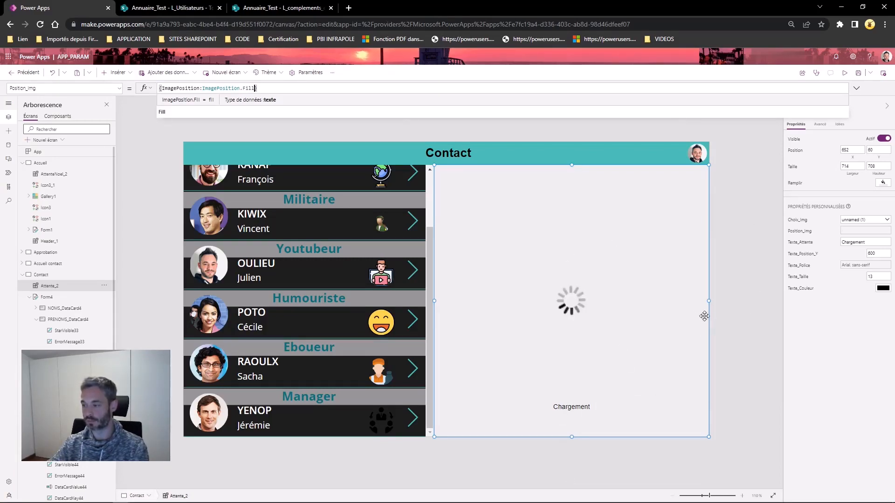
pyautogui.click(876, 276)
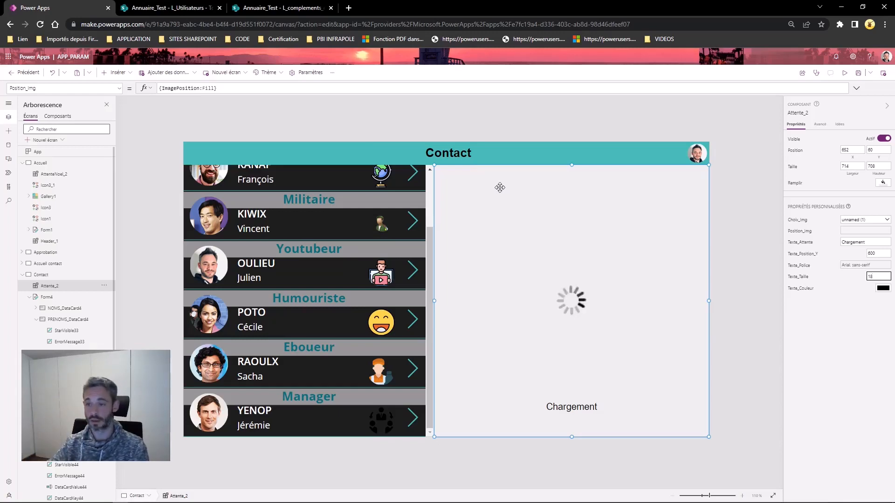
# - Insert a timer (Minuteur) on the Contact screen and place it over the header at about 957, 10
pyautogui.click(461, 121)
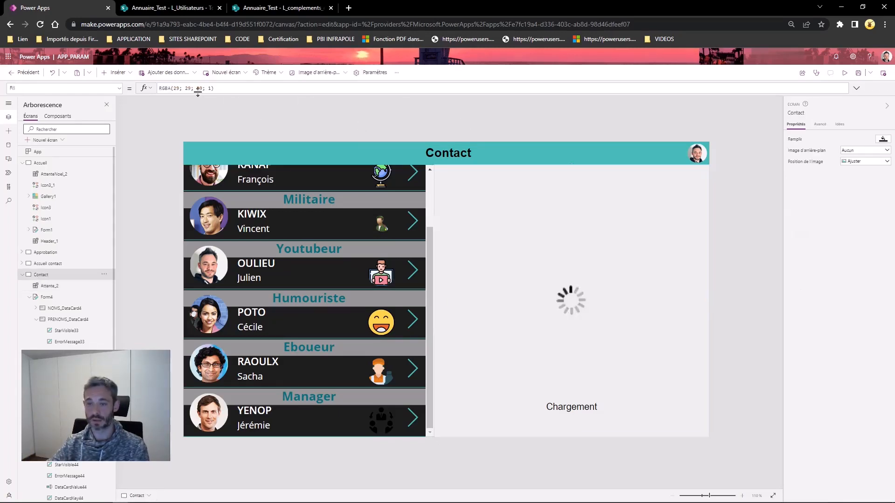
pyautogui.click(118, 74)
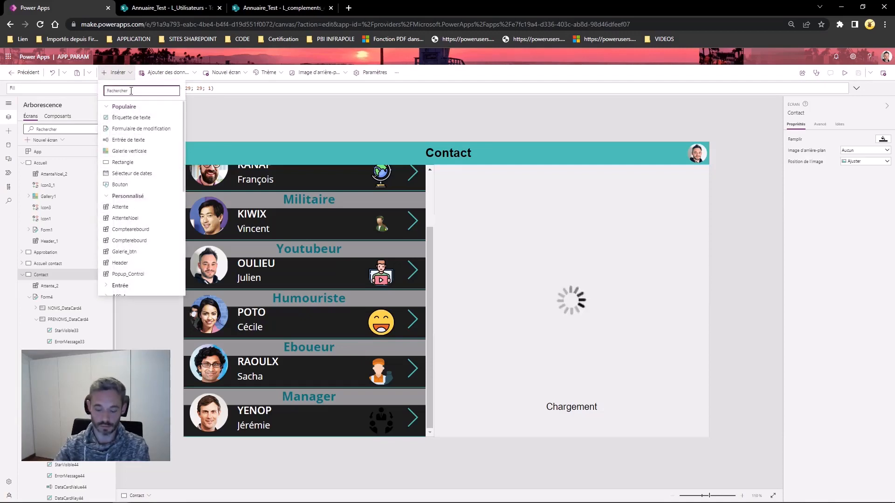
pyautogui.write('minu')
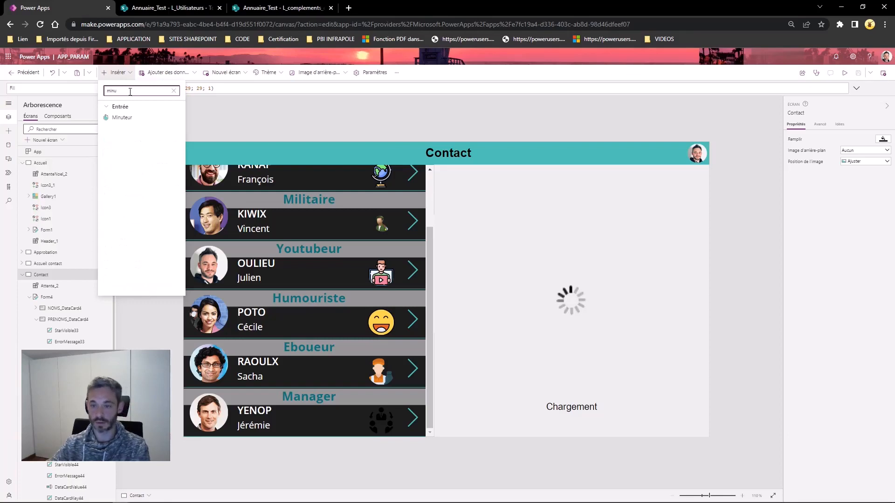
pyautogui.click(121, 119)
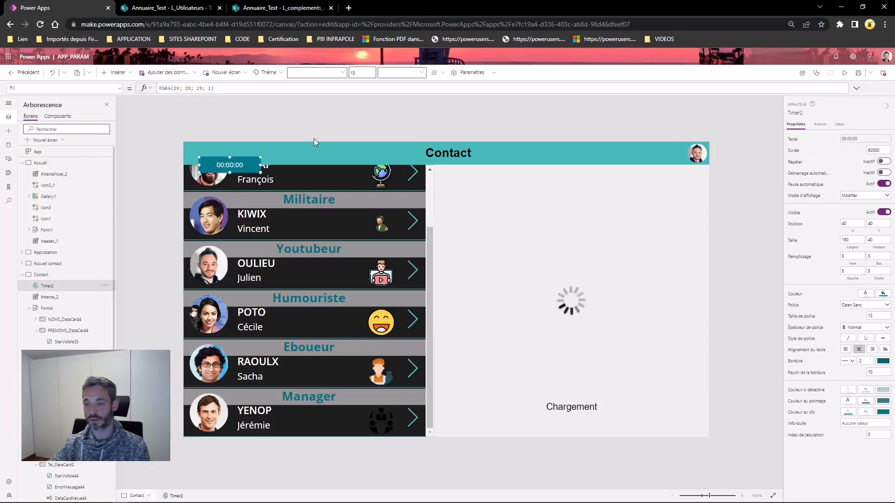
pyautogui.moveTo(233, 165); pyautogui.dragTo(585, 162)
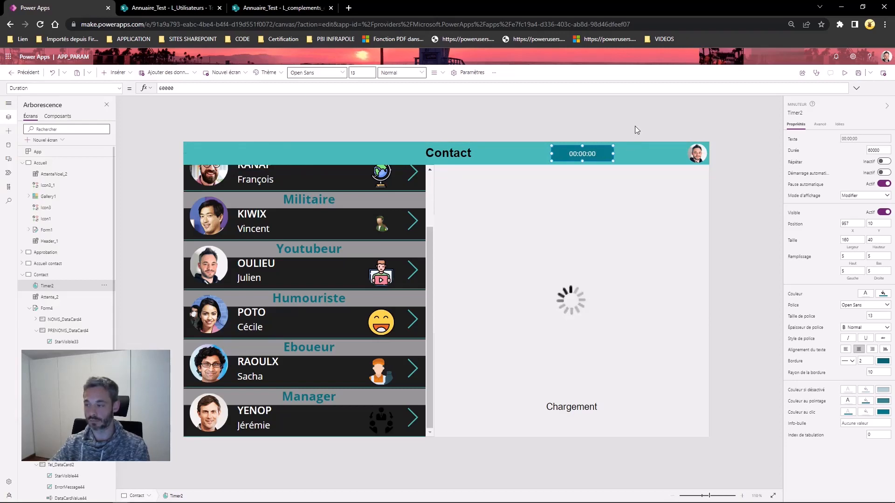
# - Set the timer's Duration to 1000 and its Start property to uc_attente
pyautogui.click(820, 125)
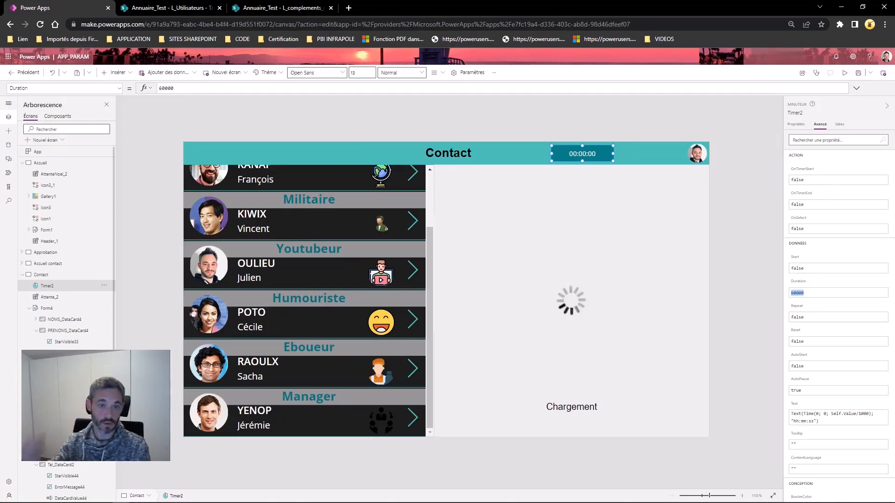
pyautogui.write('00')
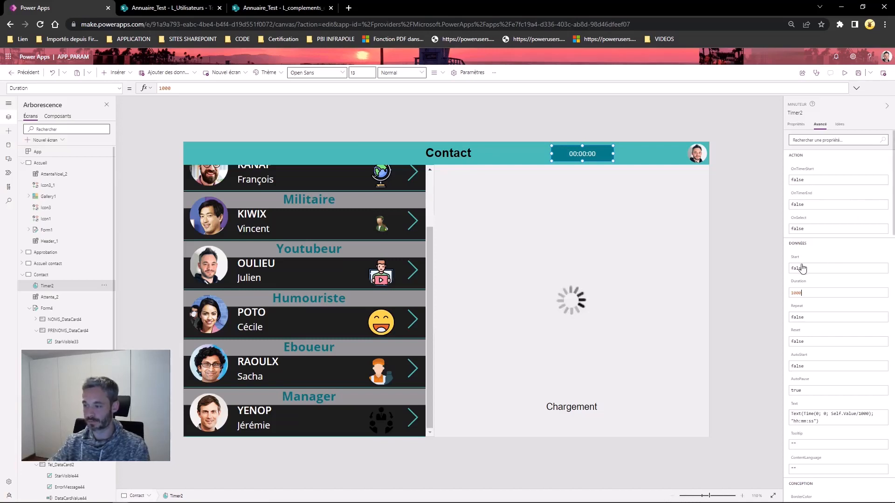
pyautogui.moveTo(817, 268); pyautogui.dragTo(783, 269)
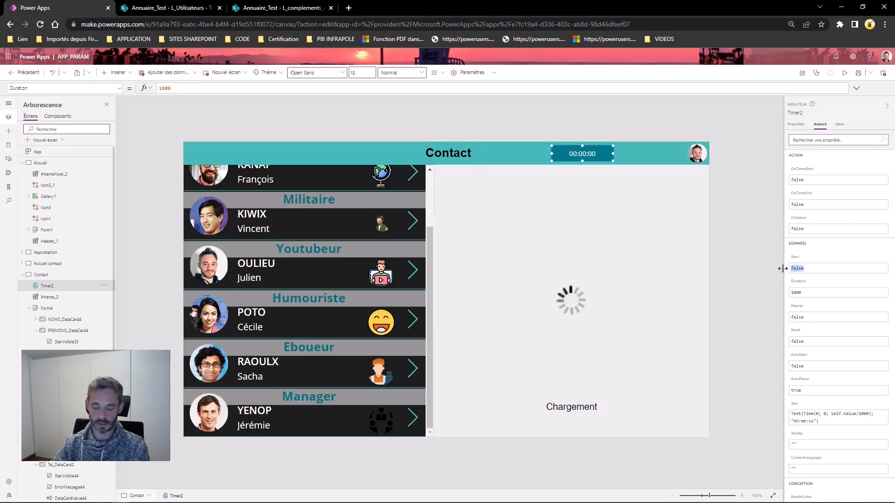
pyautogui.write('uc')
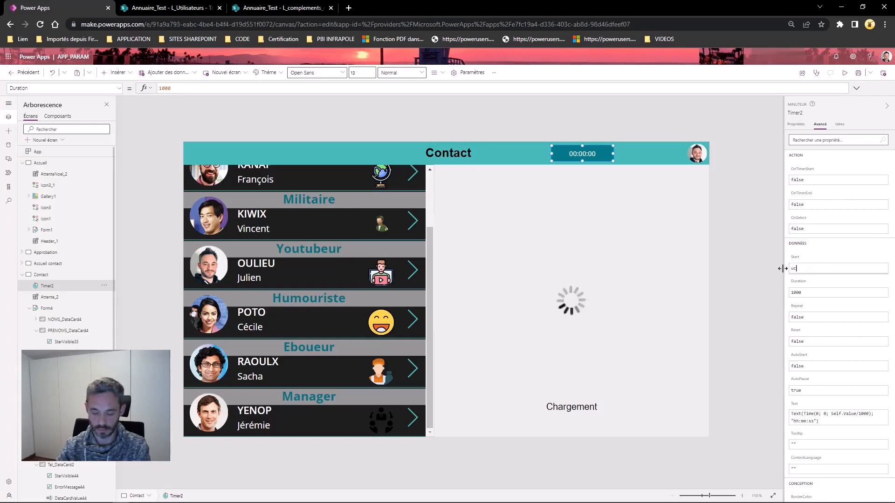
pyautogui.write('_attente')
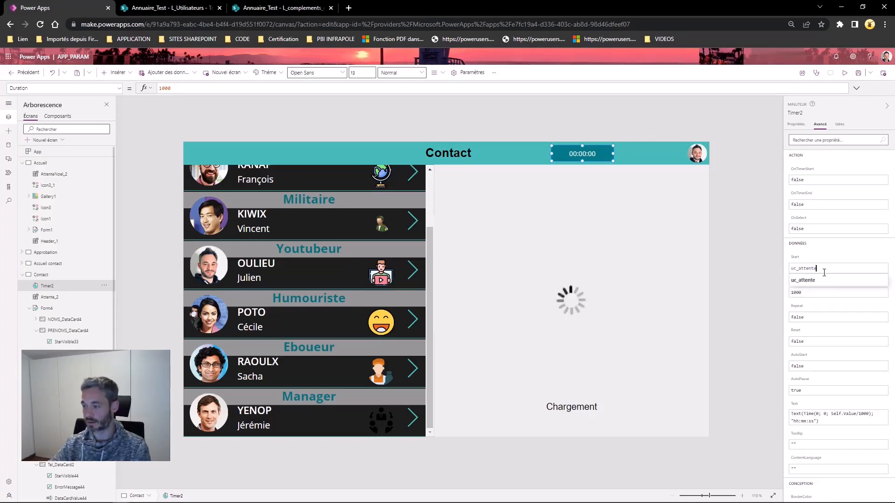
# - Set the timer's OnTimerEnd to UpdateContext({uc_attente:false}) and briefly preview the app to check the timer
pyautogui.click(817, 206)
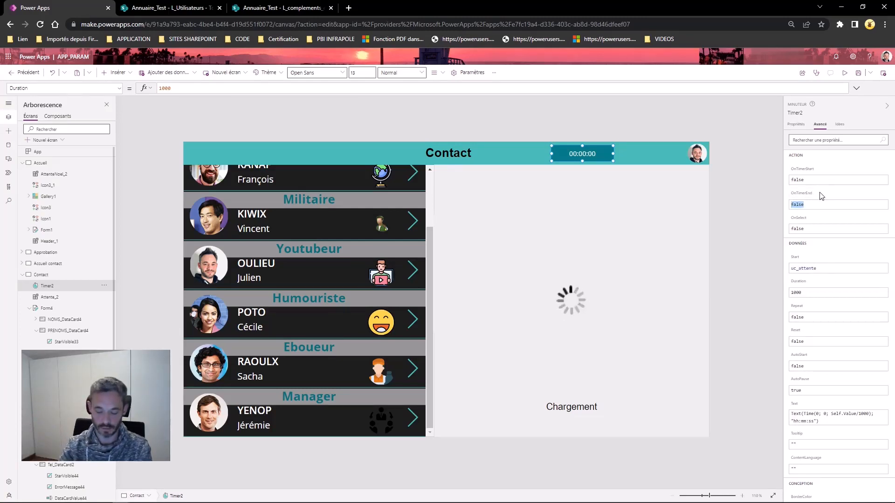
pyautogui.write('UpdateC')
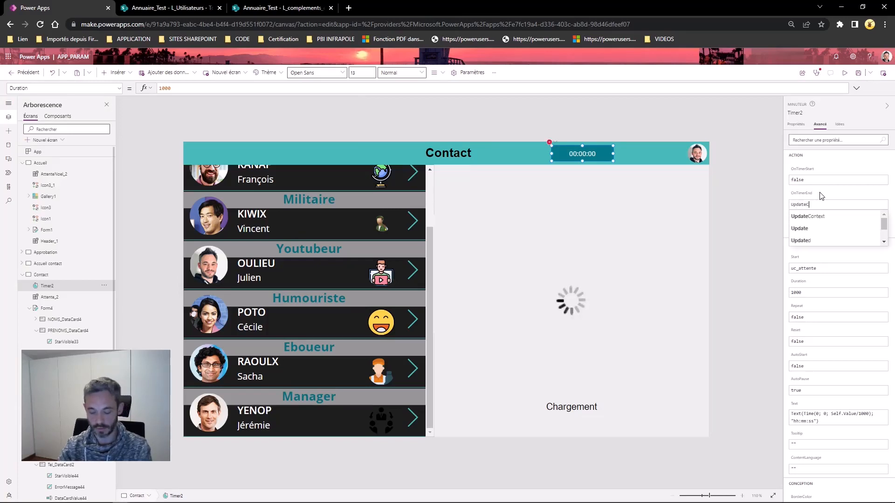
pyautogui.write('ontext({')
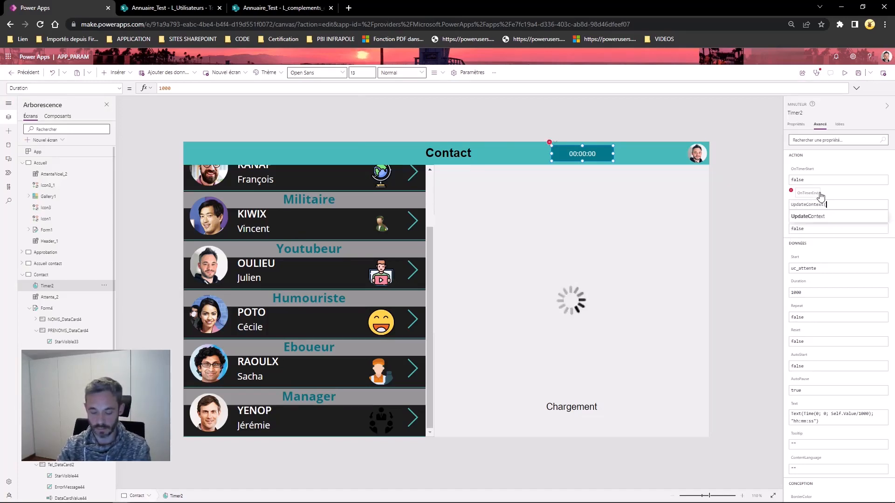
pyautogui.write('}')
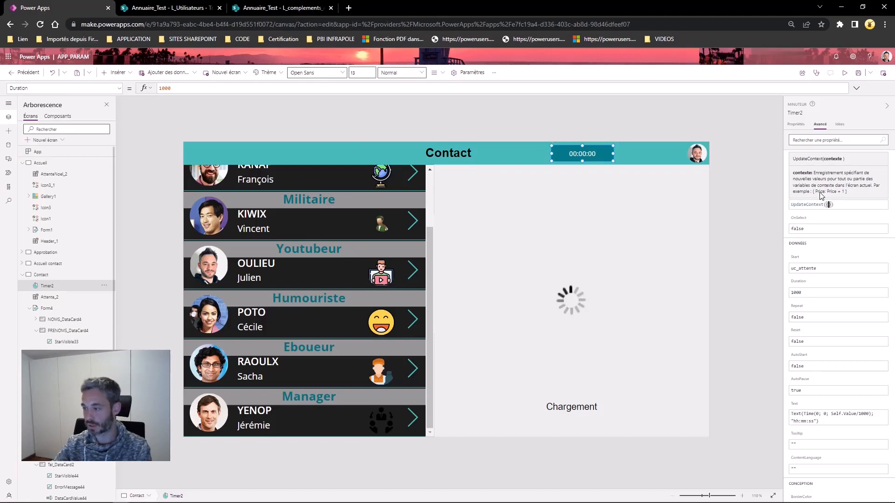
pyautogui.write('uc_attente')
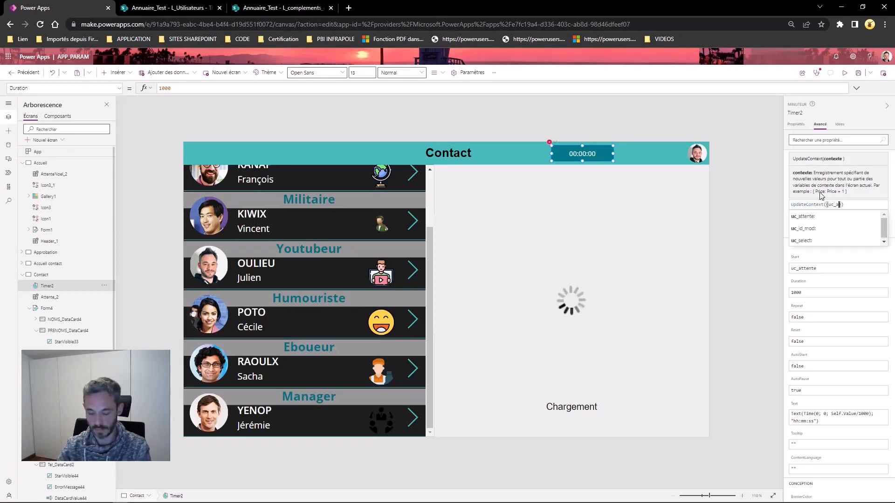
pyautogui.write(':false')
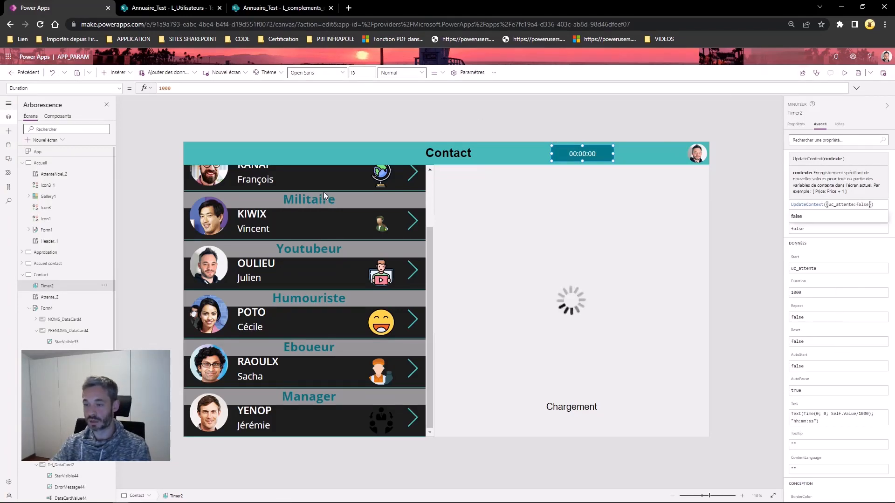
pyautogui.click(844, 73)
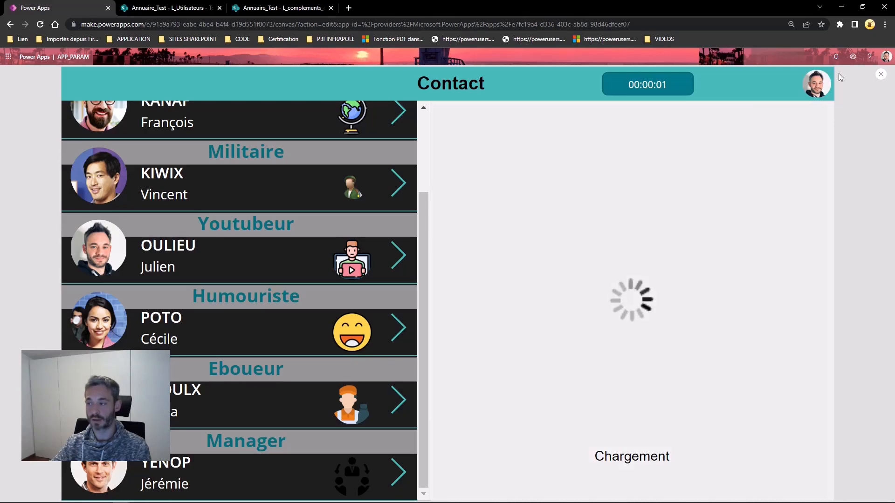
pyautogui.click(881, 77)
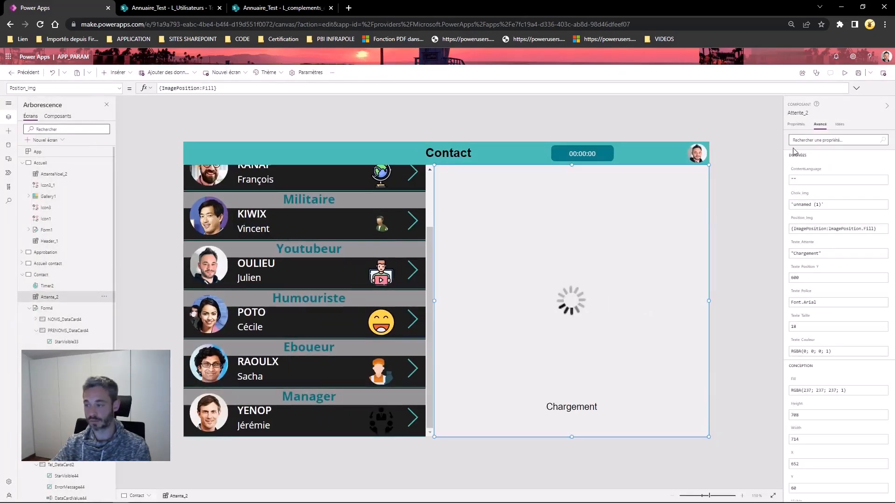
# - Set the Visible property of the Attente component to uc_attente
pyautogui.click(798, 126)
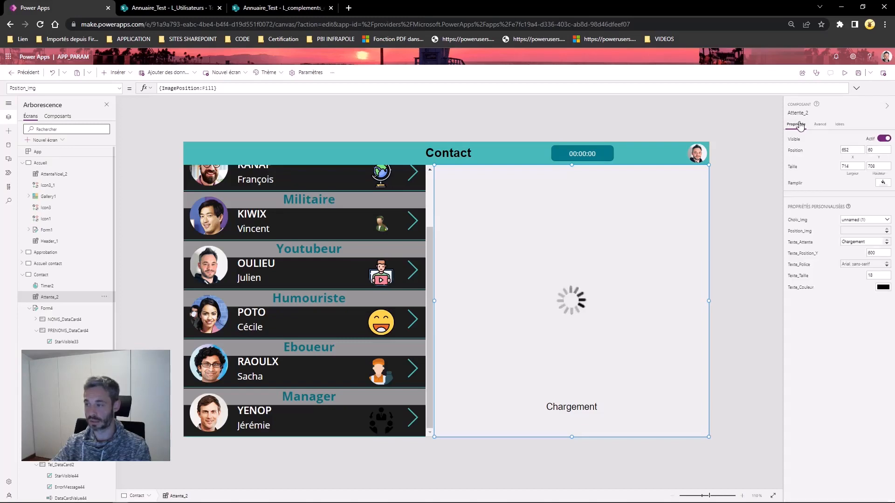
pyautogui.click(795, 139)
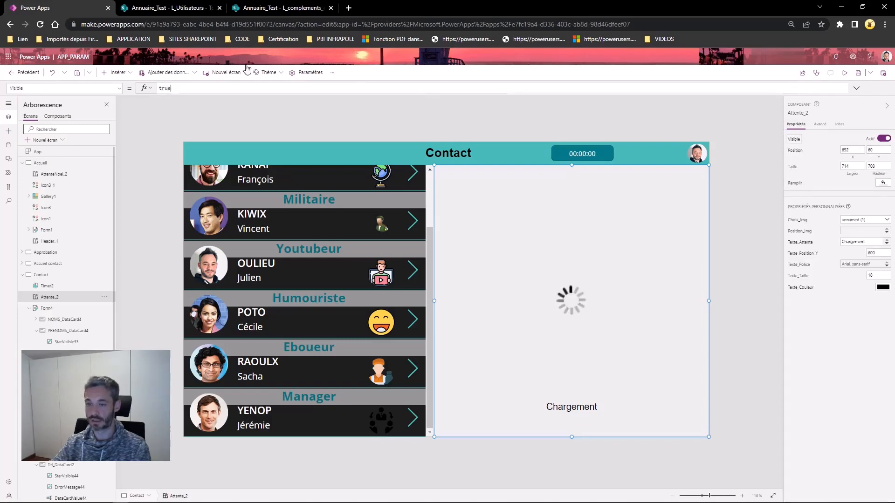
pyautogui.press('BackSpace')
pyautogui.press('BackSpace')
pyautogui.press('BackSpace')
pyautogui.press('BackSpace')
pyautogui.write('uc_attente')
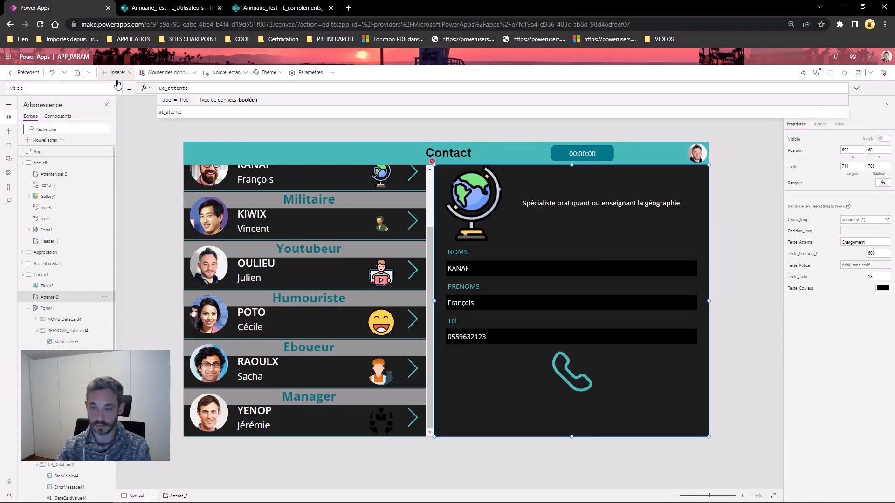
# - Preview the app and load the Youtubeur contact from the gallery to check the loading component and timer
pyautogui.click(844, 73)
pyautogui.scroll(3, 394, 187)
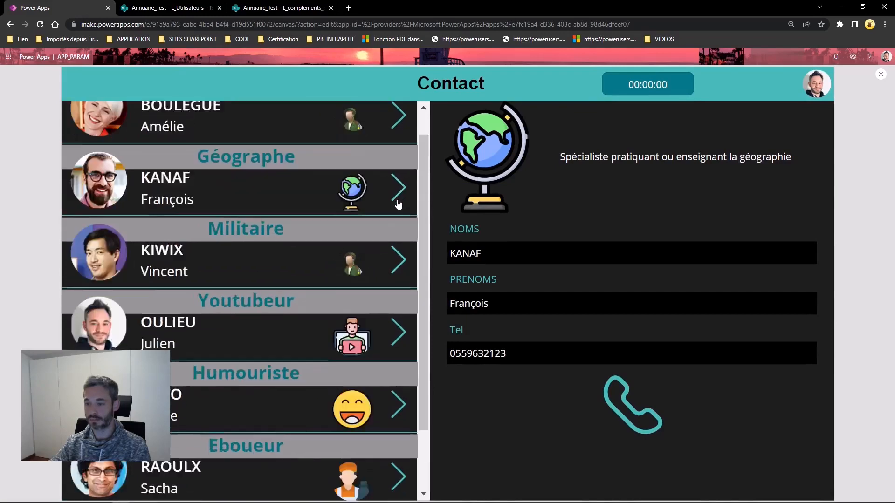
pyautogui.click(393, 368)
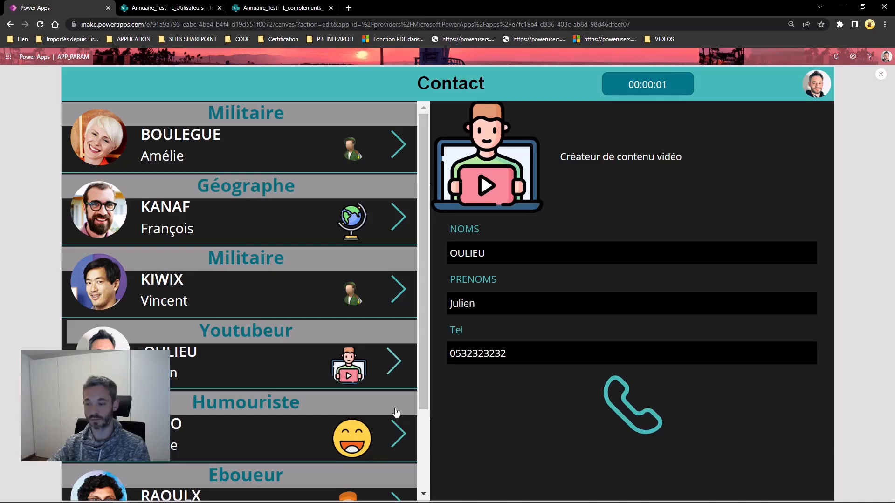
# - Load the Humouriste, first Militaire and Géographe contacts from the gallery to test the form and loading component, and close the preview
pyautogui.click(397, 436)
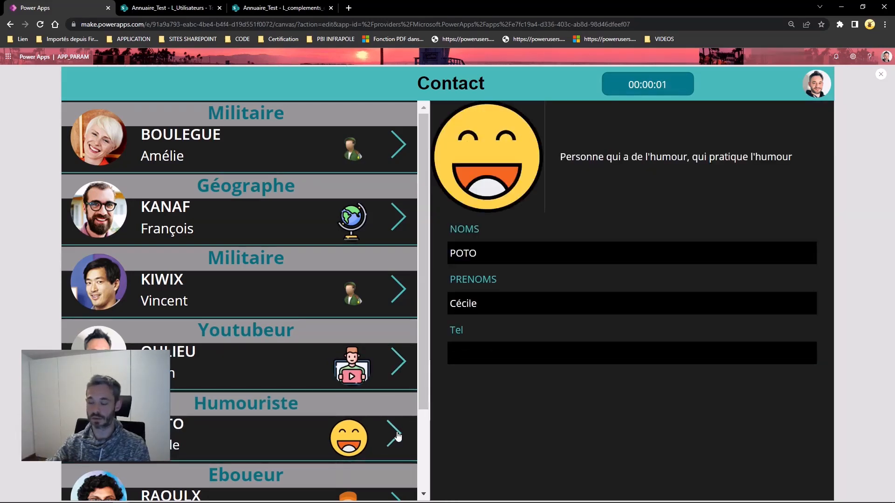
pyautogui.click(393, 145)
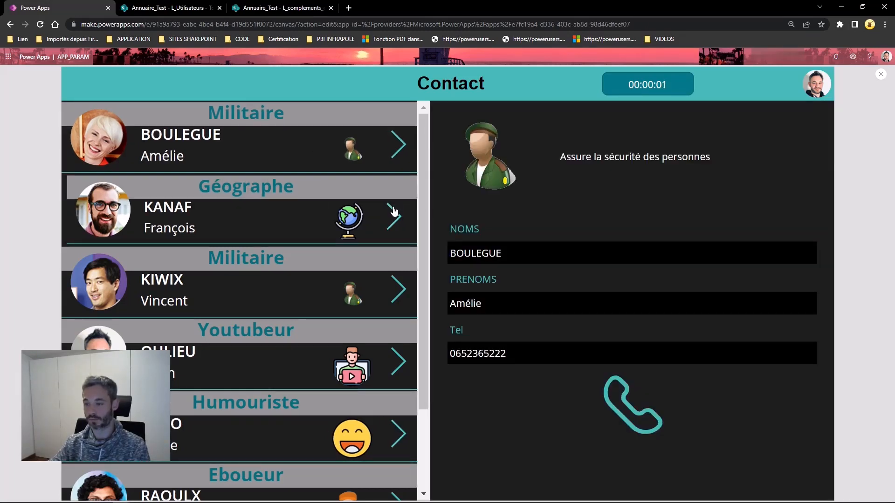
pyautogui.click(394, 211)
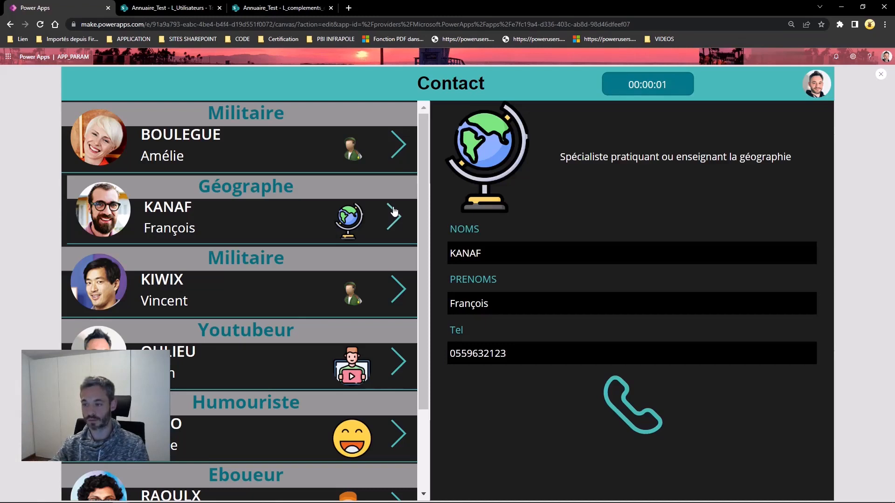
pyautogui.click(397, 434)
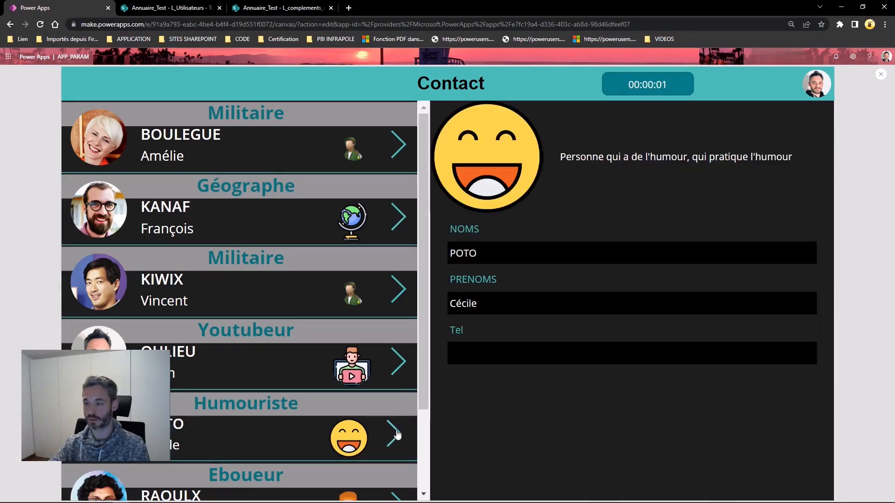
pyautogui.click(881, 75)
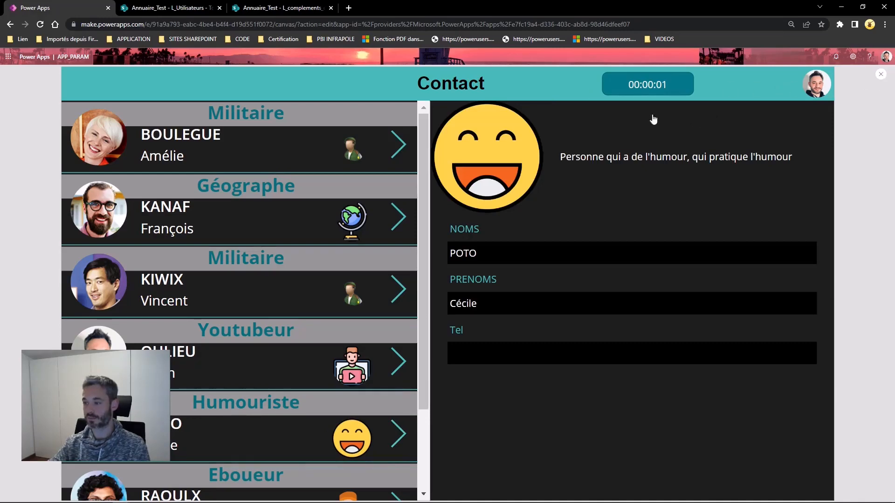
# - Hide the timer in the Contact screen's header and check the result in preview by loading the first Militaire contact
pyautogui.click(591, 154)
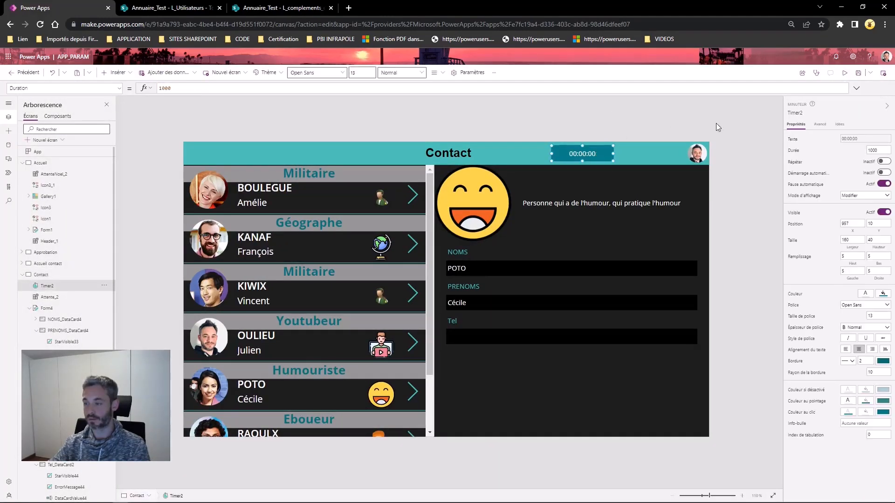
pyautogui.click(883, 213)
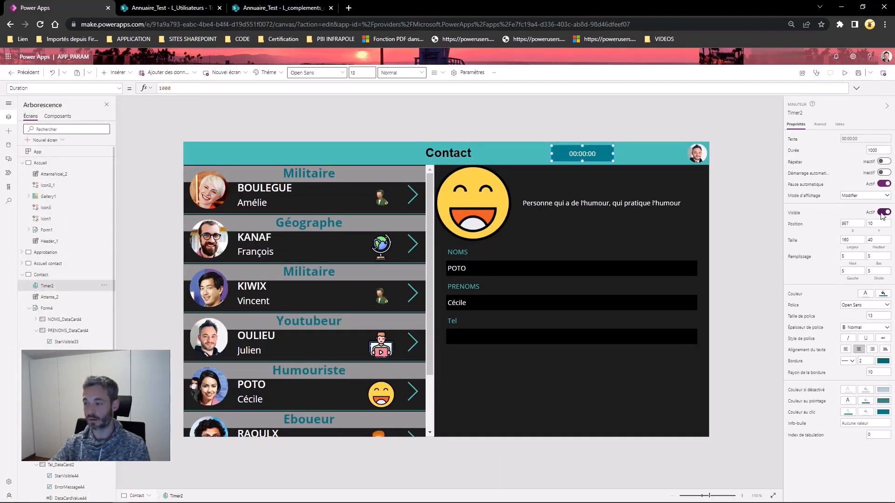
pyautogui.click(595, 113)
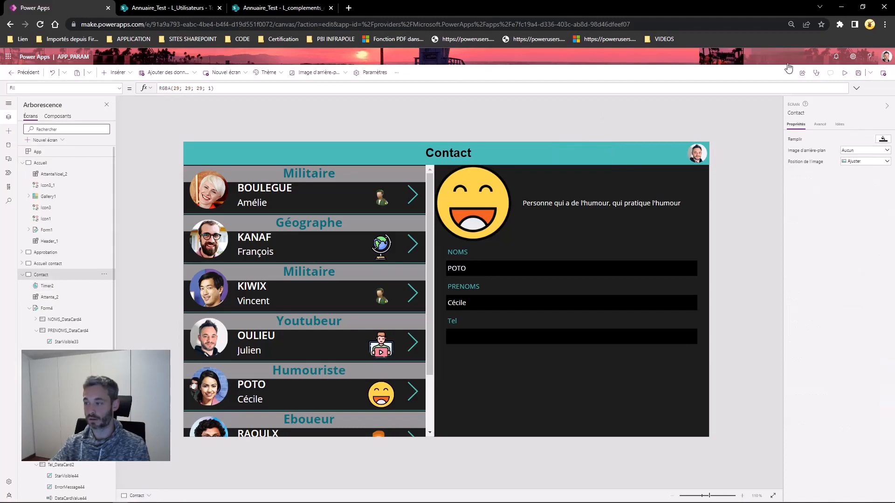
pyautogui.click(844, 73)
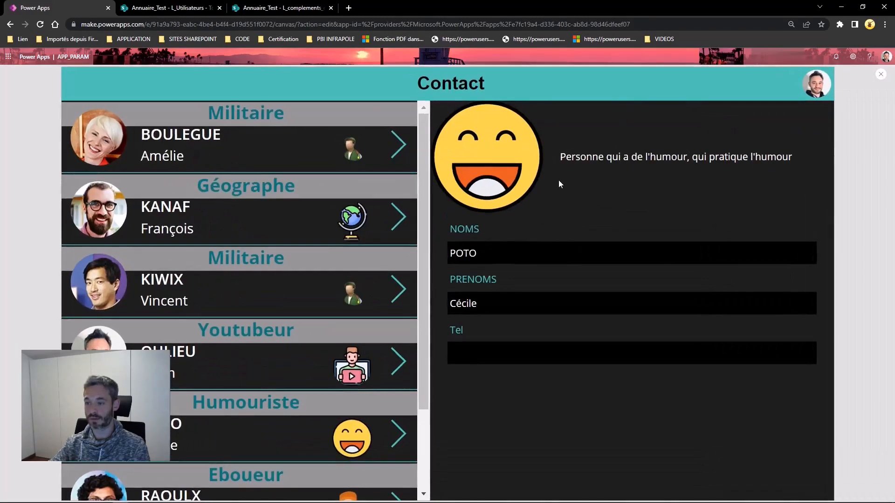
pyautogui.click(395, 142)
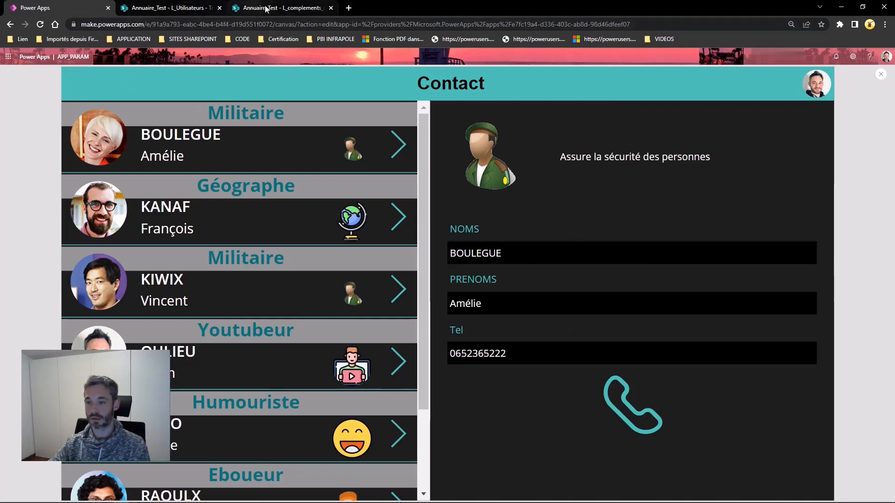
# - Review the L_Utilisateurs and L_complements_contacts lists in SharePoint and return to the Power Apps preview
pyautogui.click(171, 10)
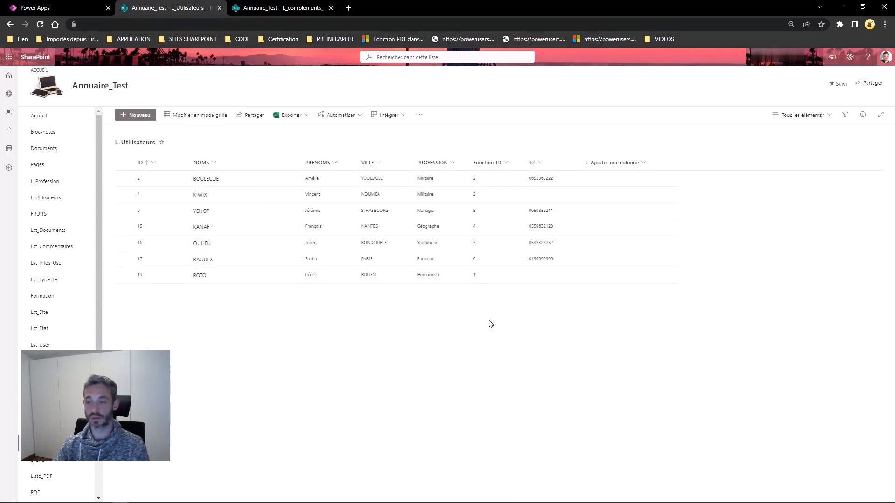
pyautogui.click(284, 9)
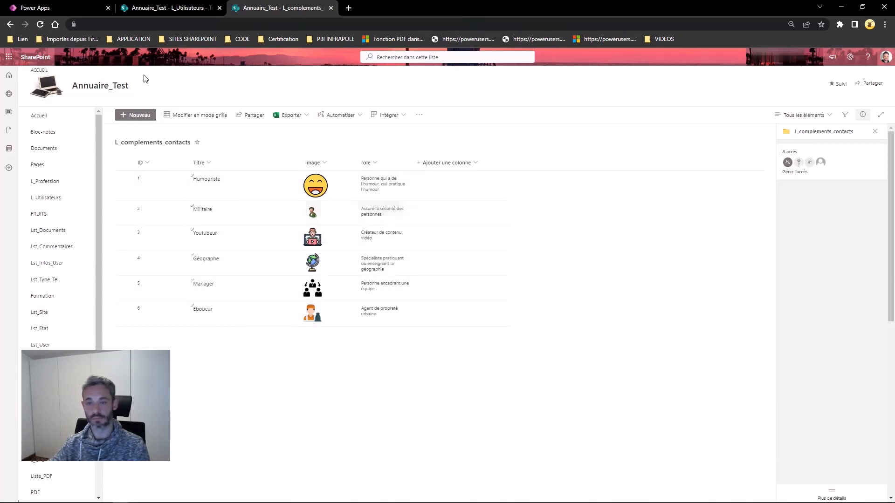
pyautogui.click(80, 9)
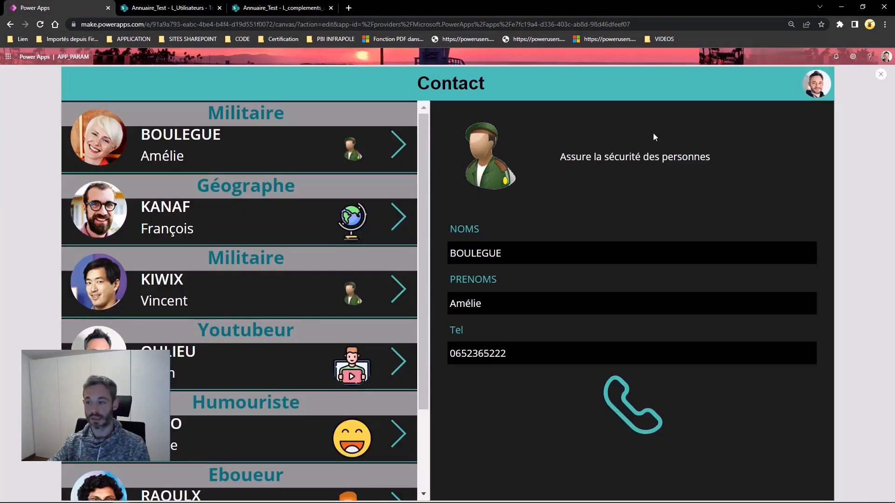